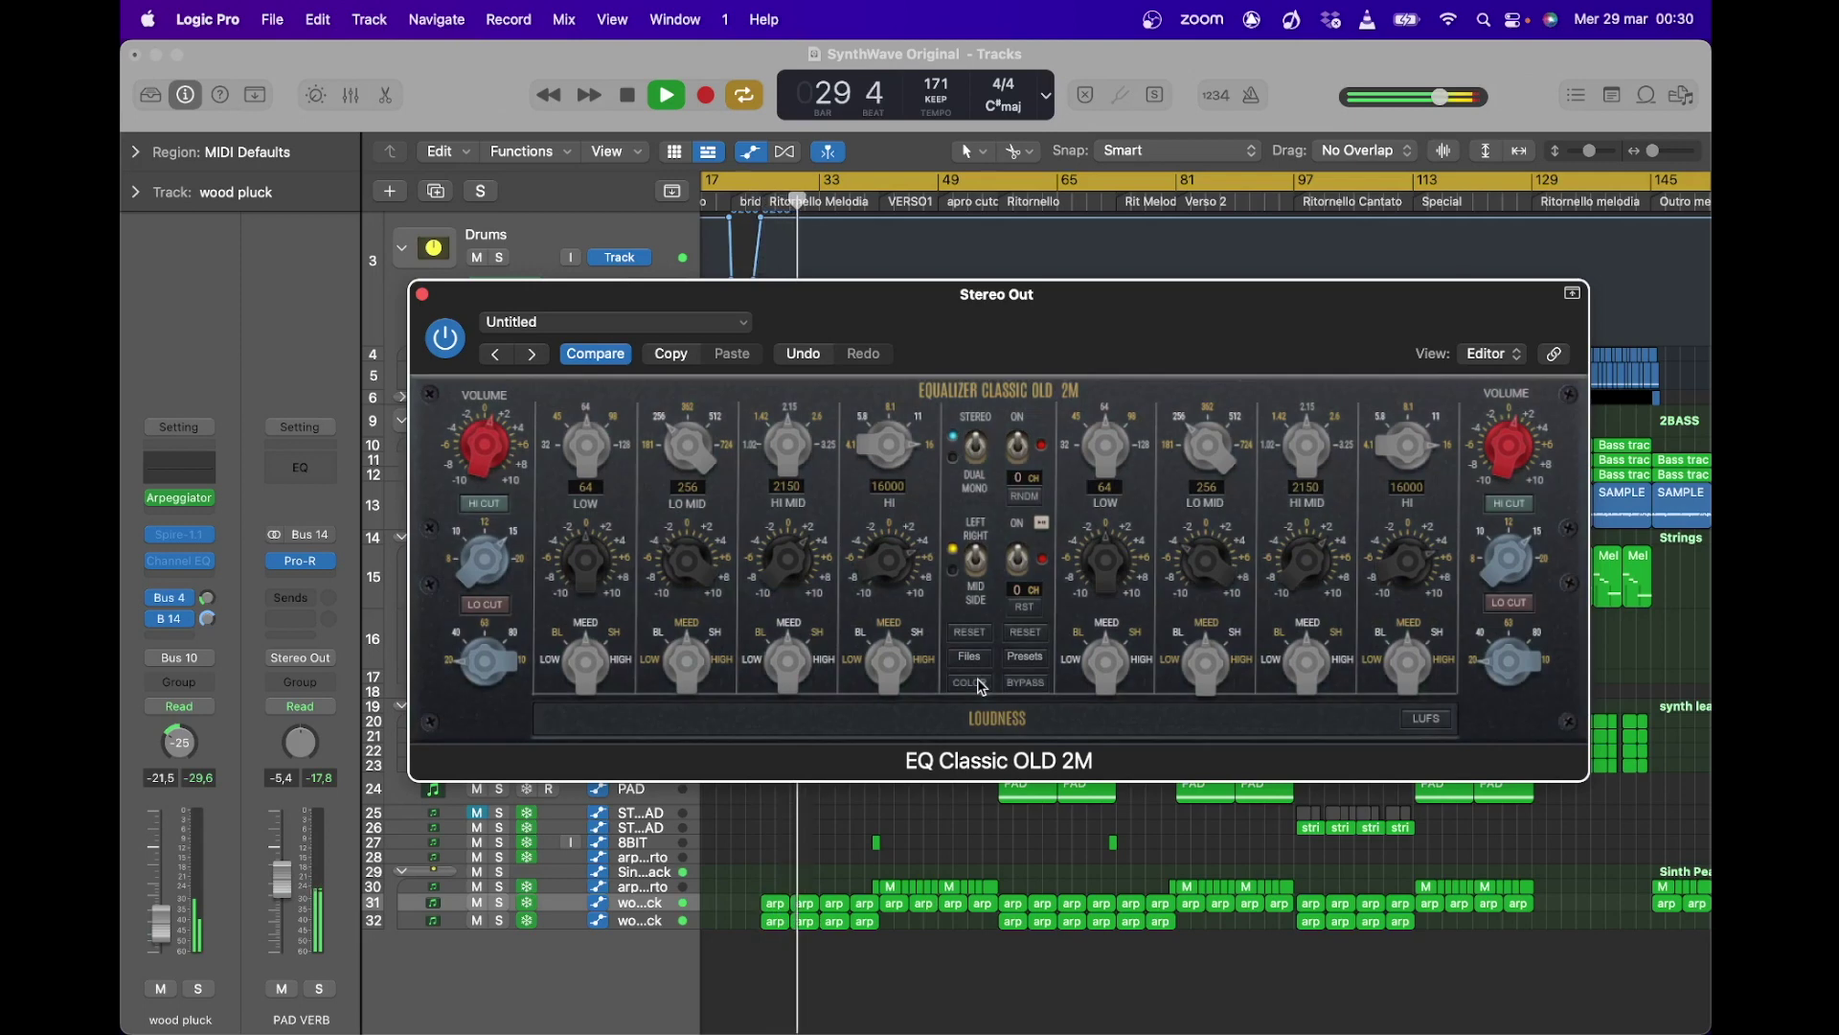
Step: Toggle the equalizer's bypass on and off to compare the mix, and set the HI band's filter type to SH
click(1024, 683)
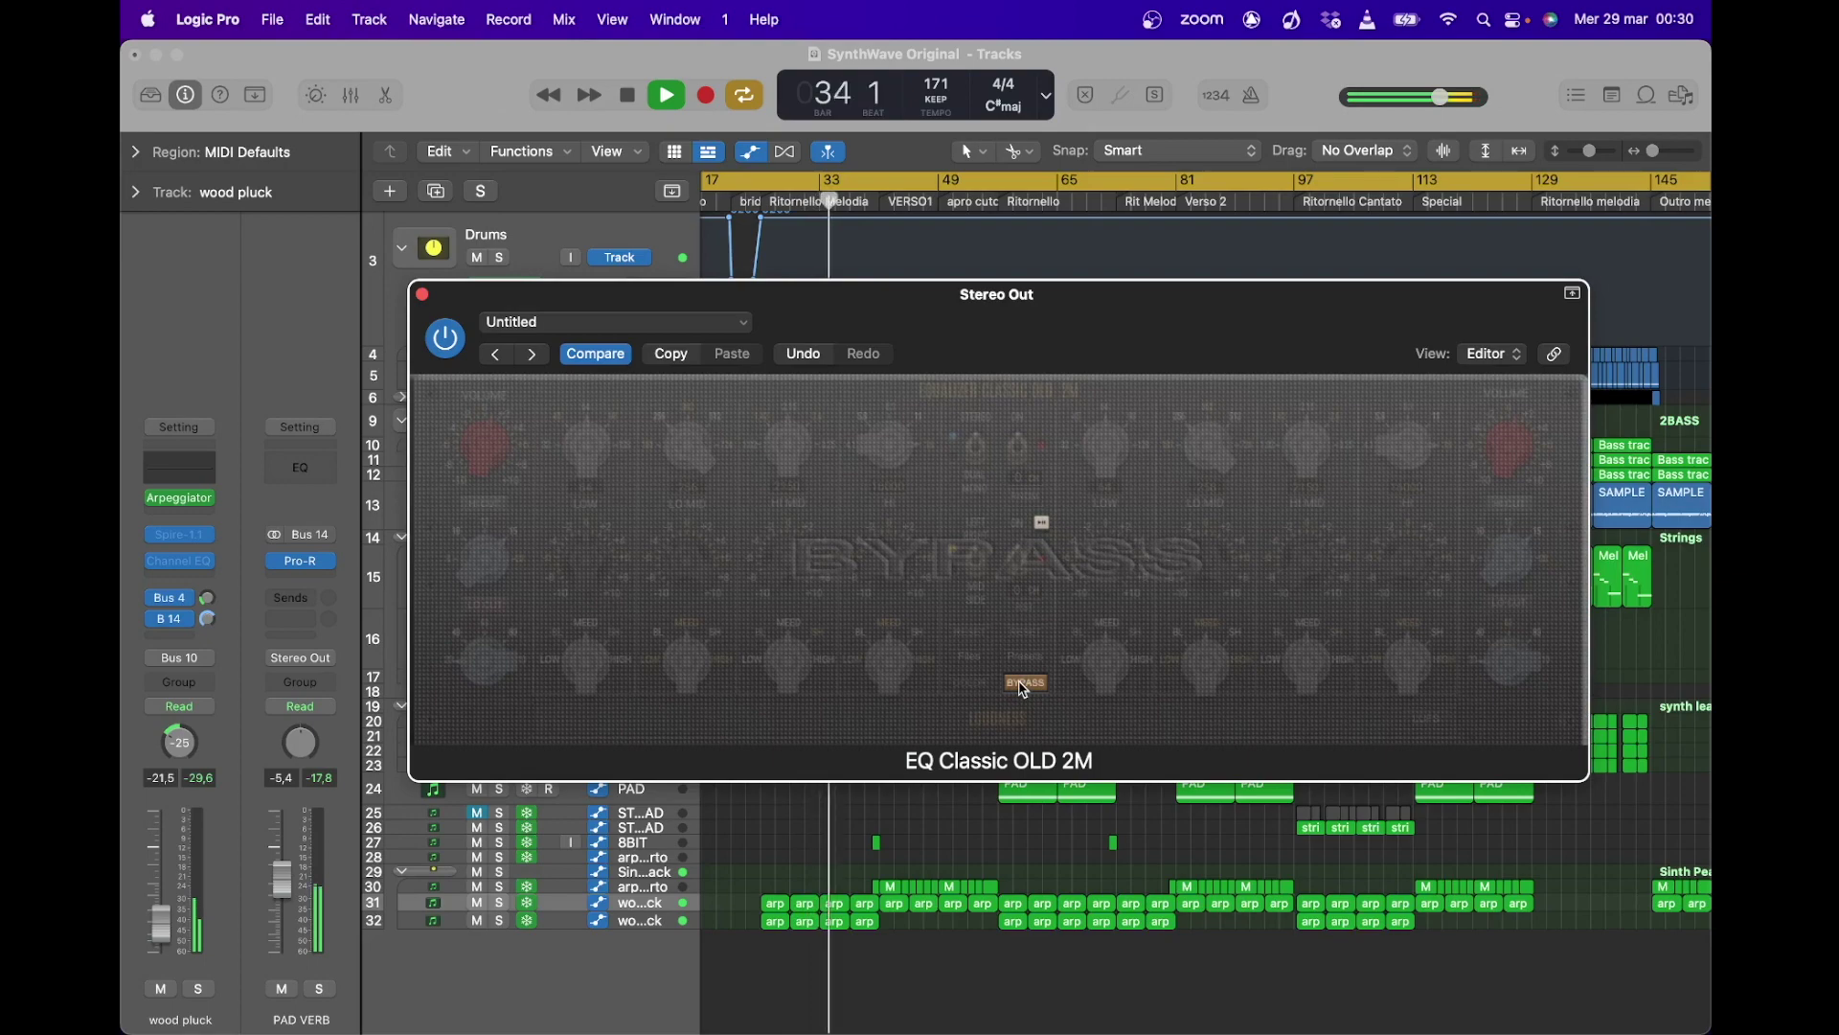
click(1024, 683)
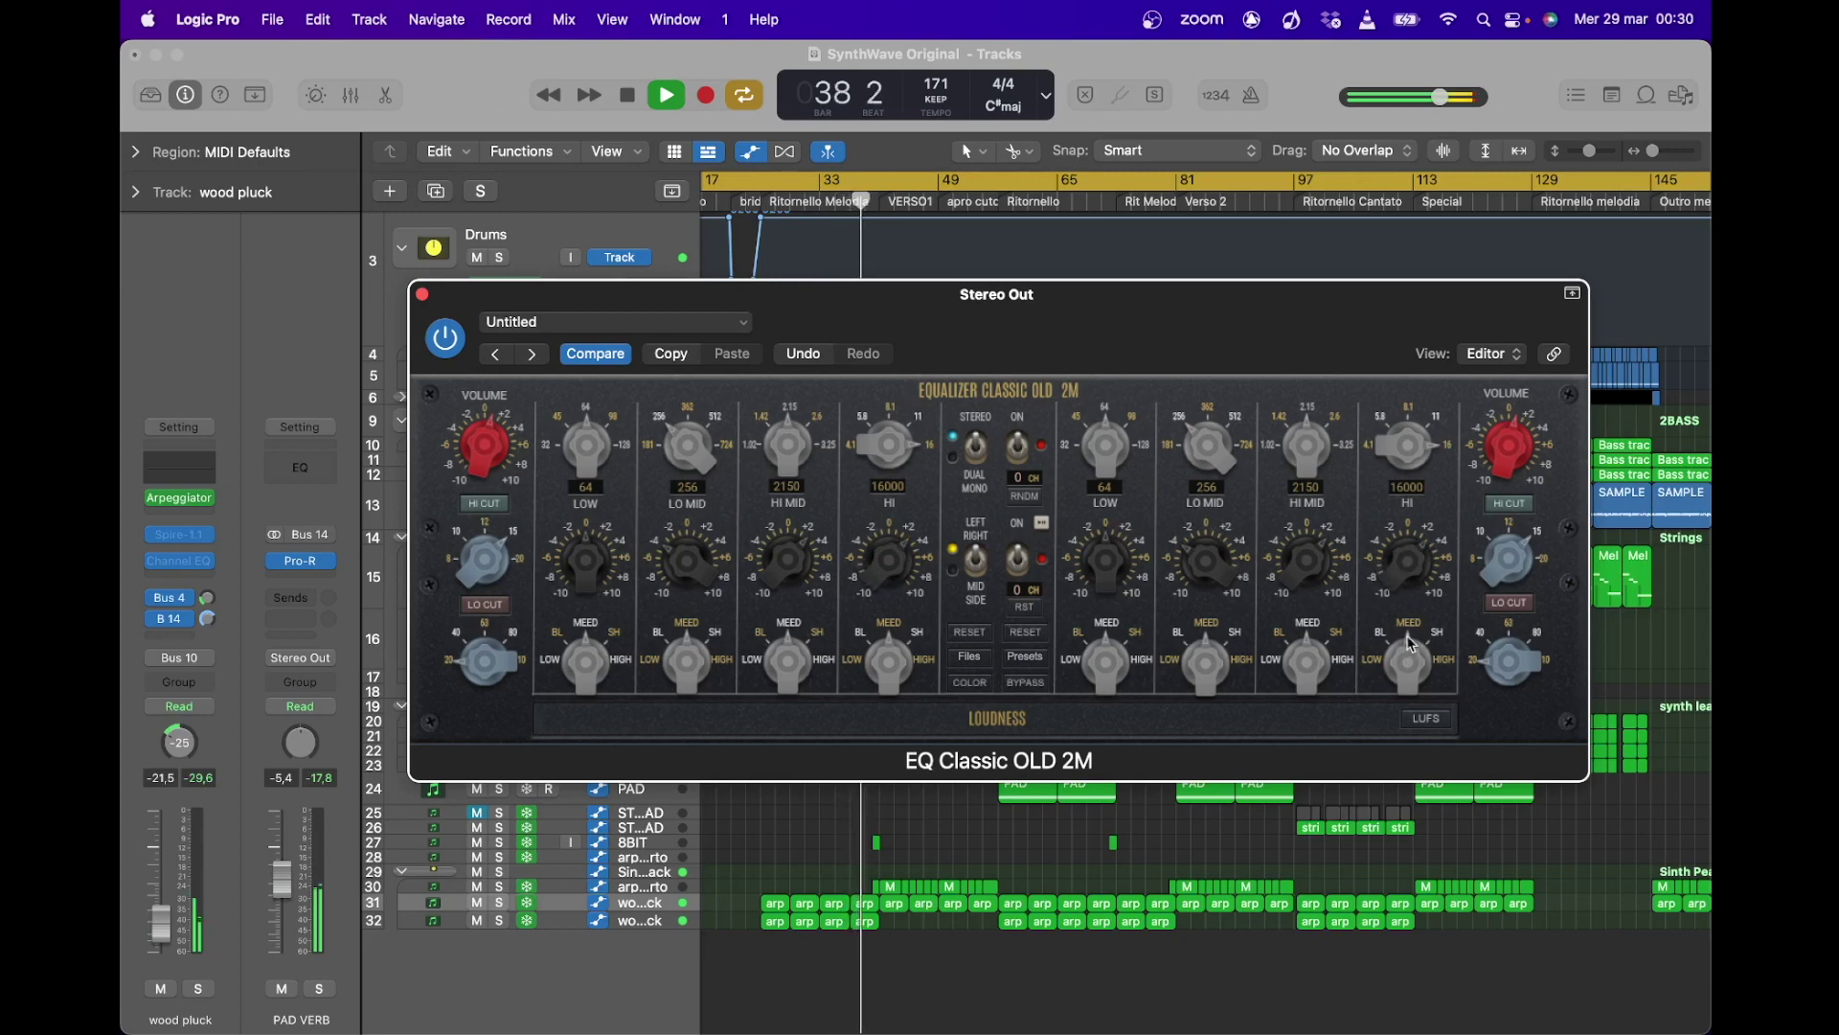
drag(1412, 623, 1411, 628)
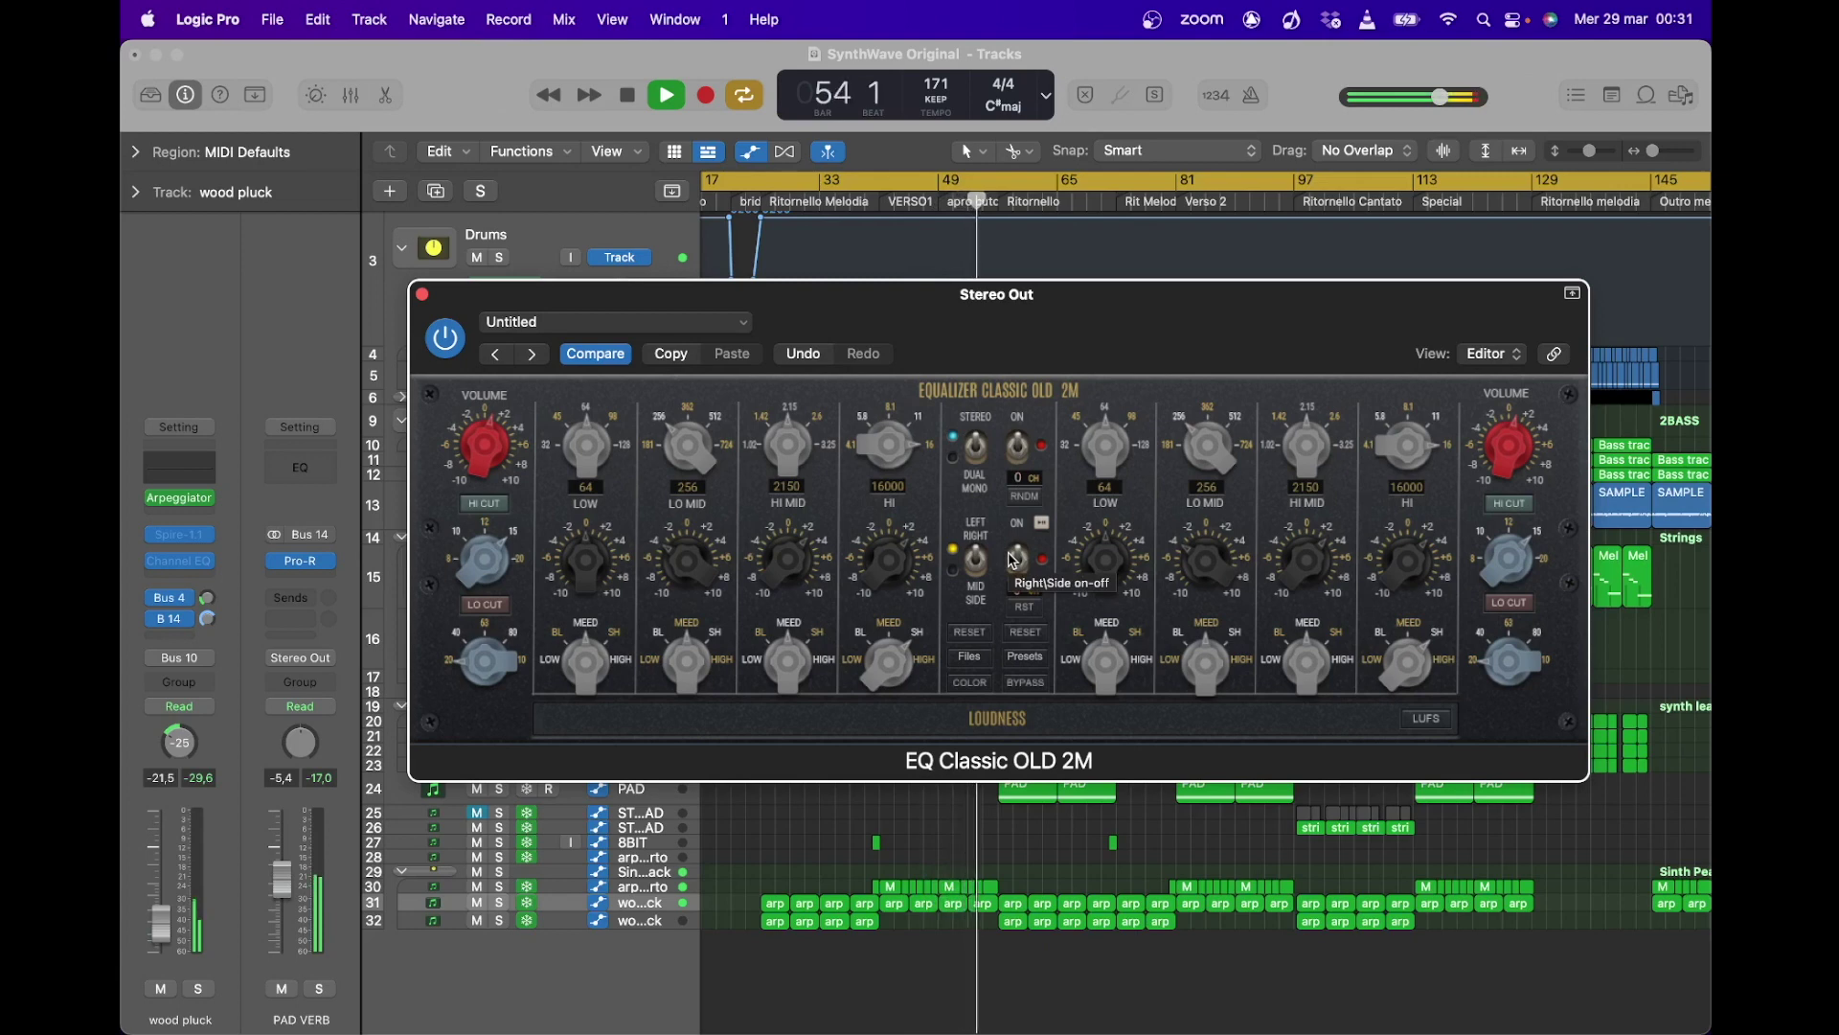
Step: Switch the equalizer from Stereo to Dual Mono and adjust the right channel's LOW band filter type
click(977, 452)
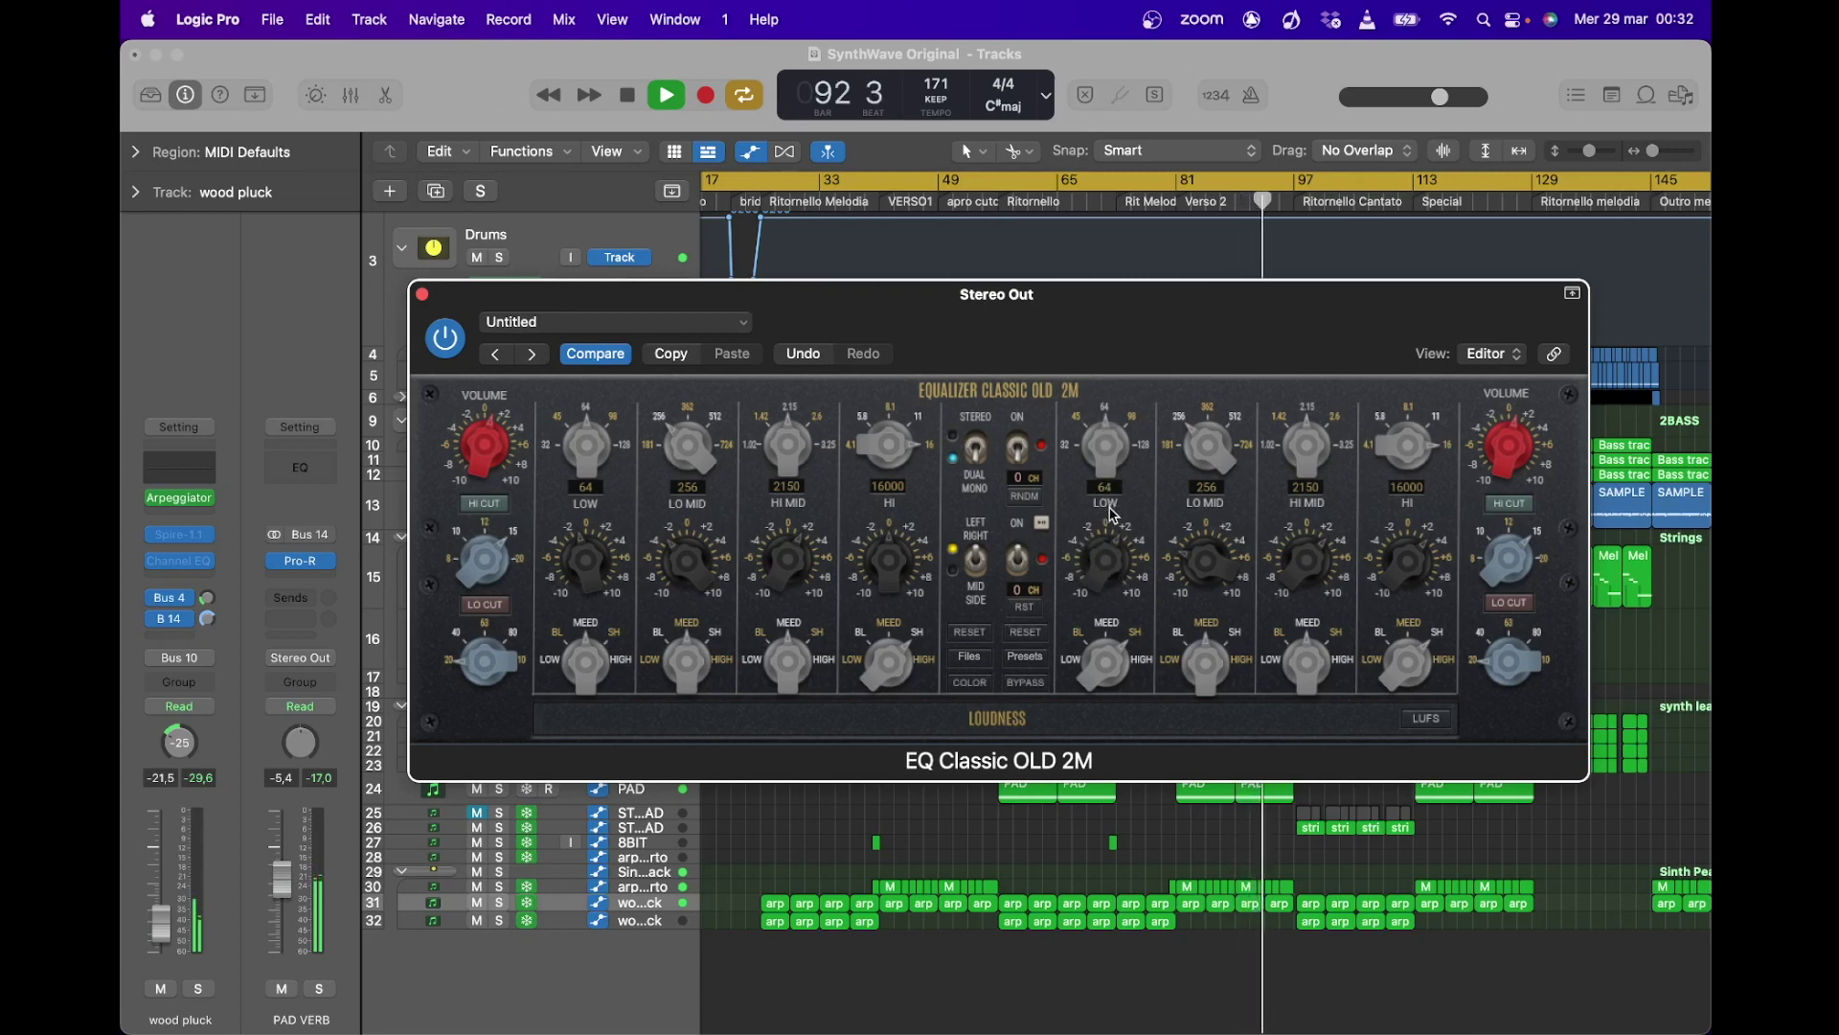
drag(1107, 661, 1108, 687)
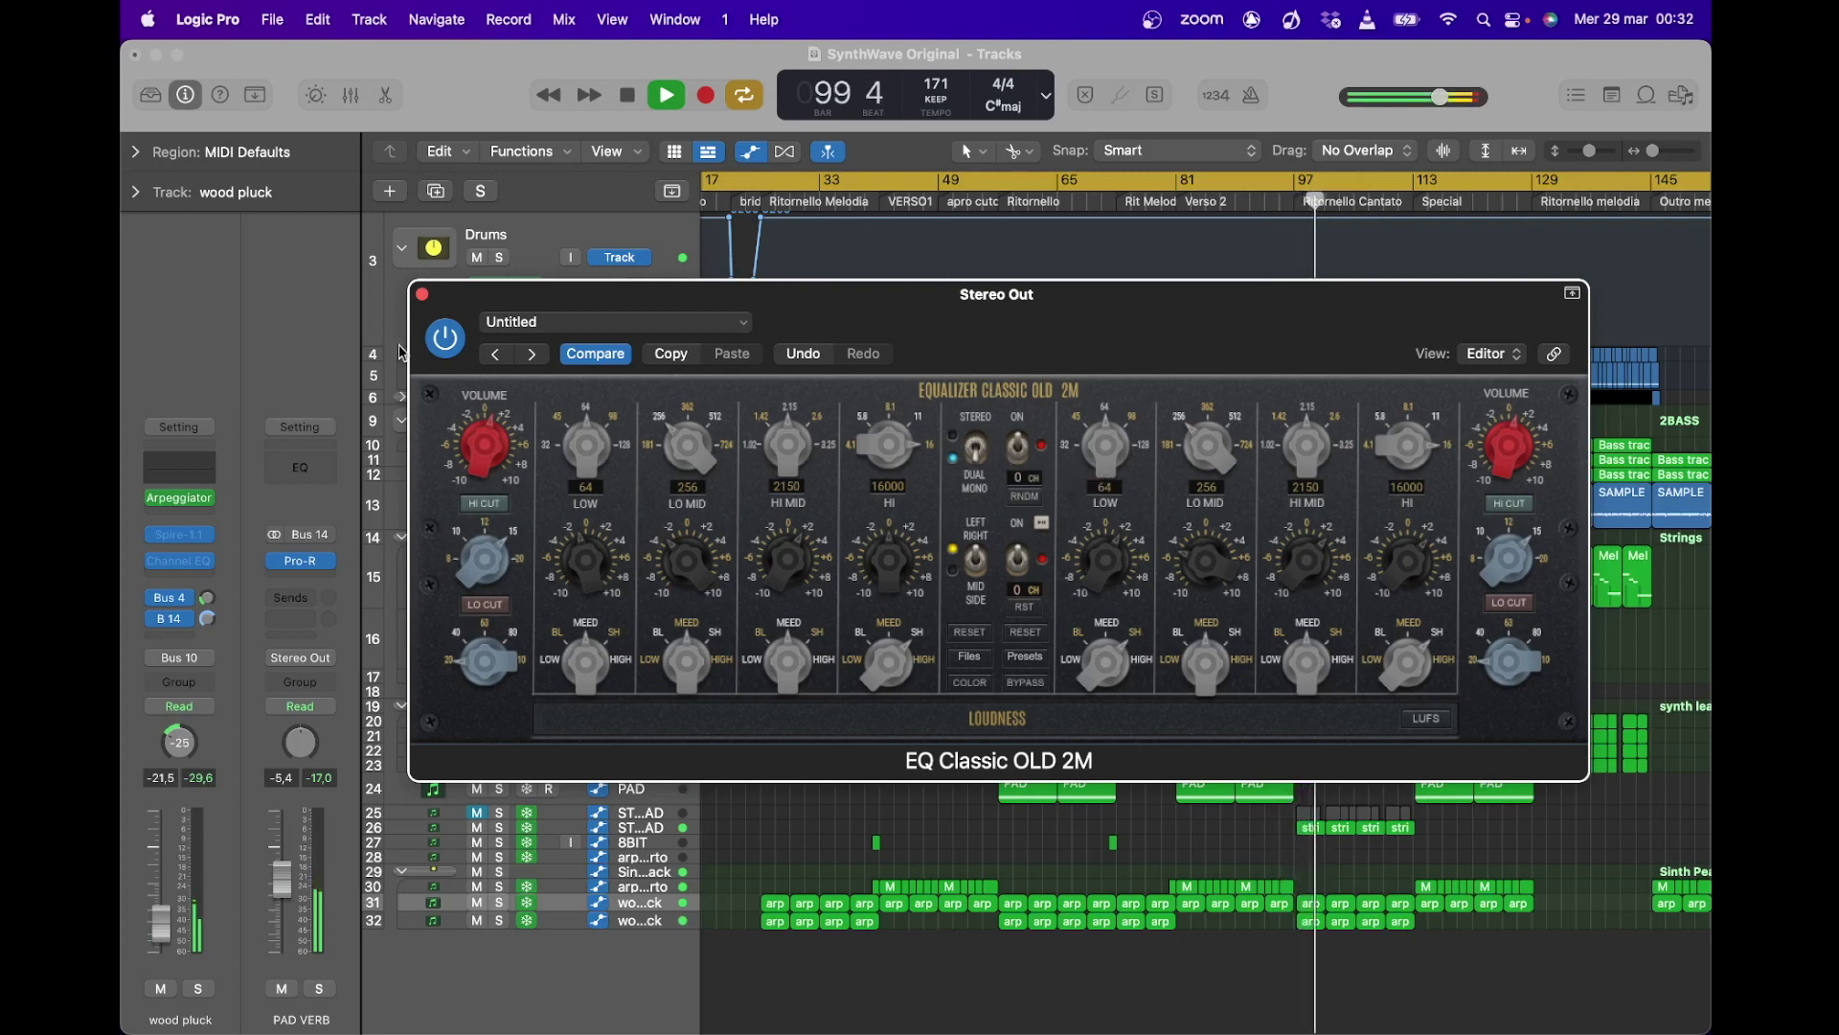
Step: Compare the mix with and without the equalizer by turning the plug-in off and on and toggling its bypass
click(452, 342)
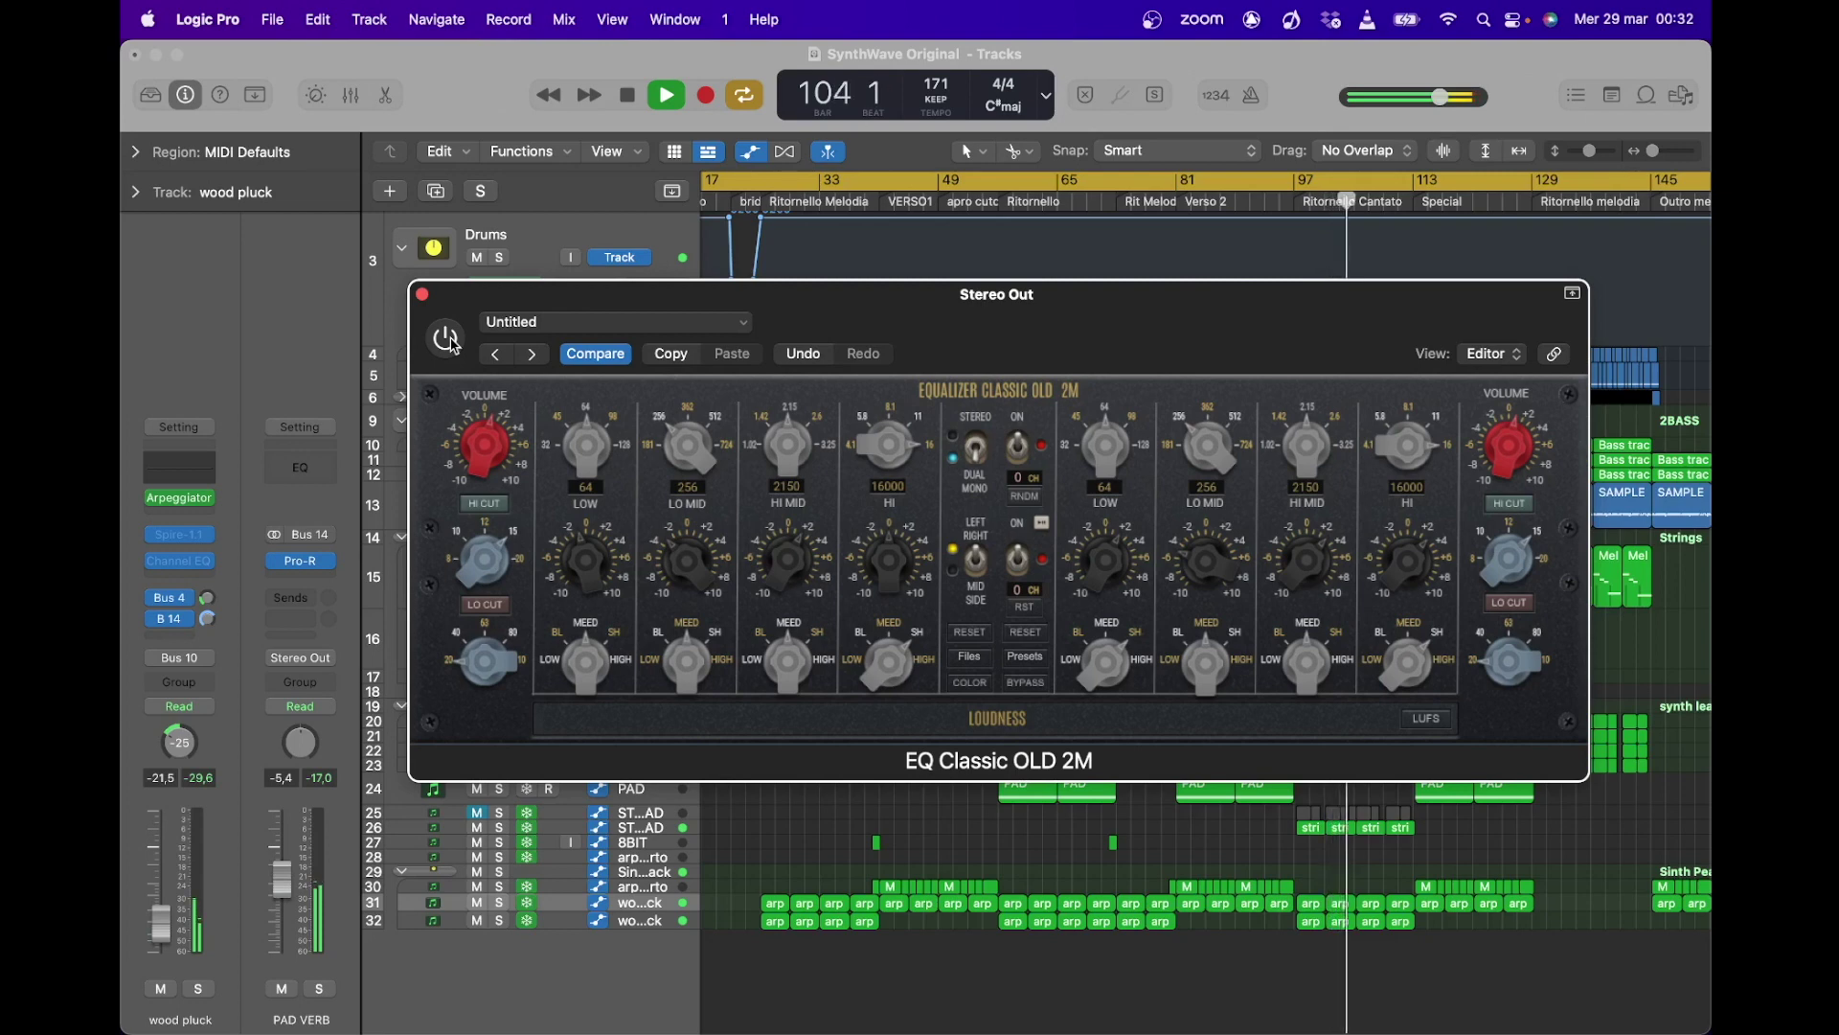
click(447, 338)
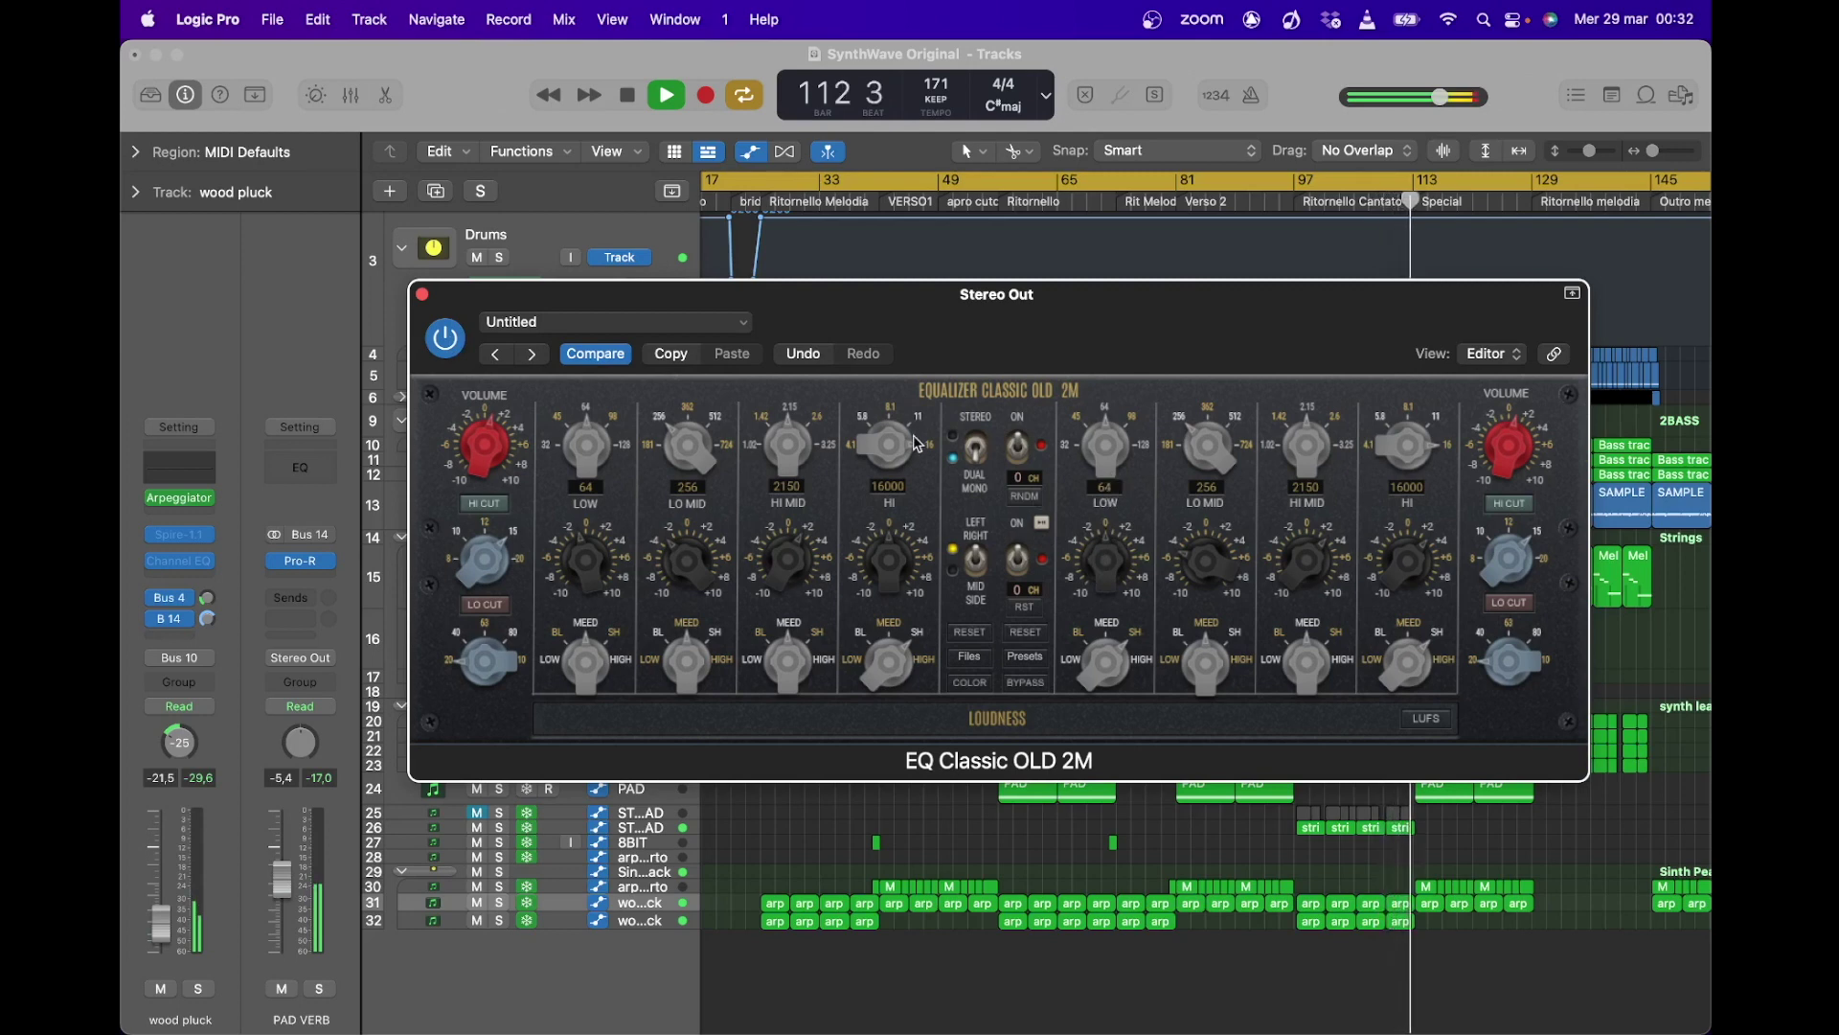
click(1026, 683)
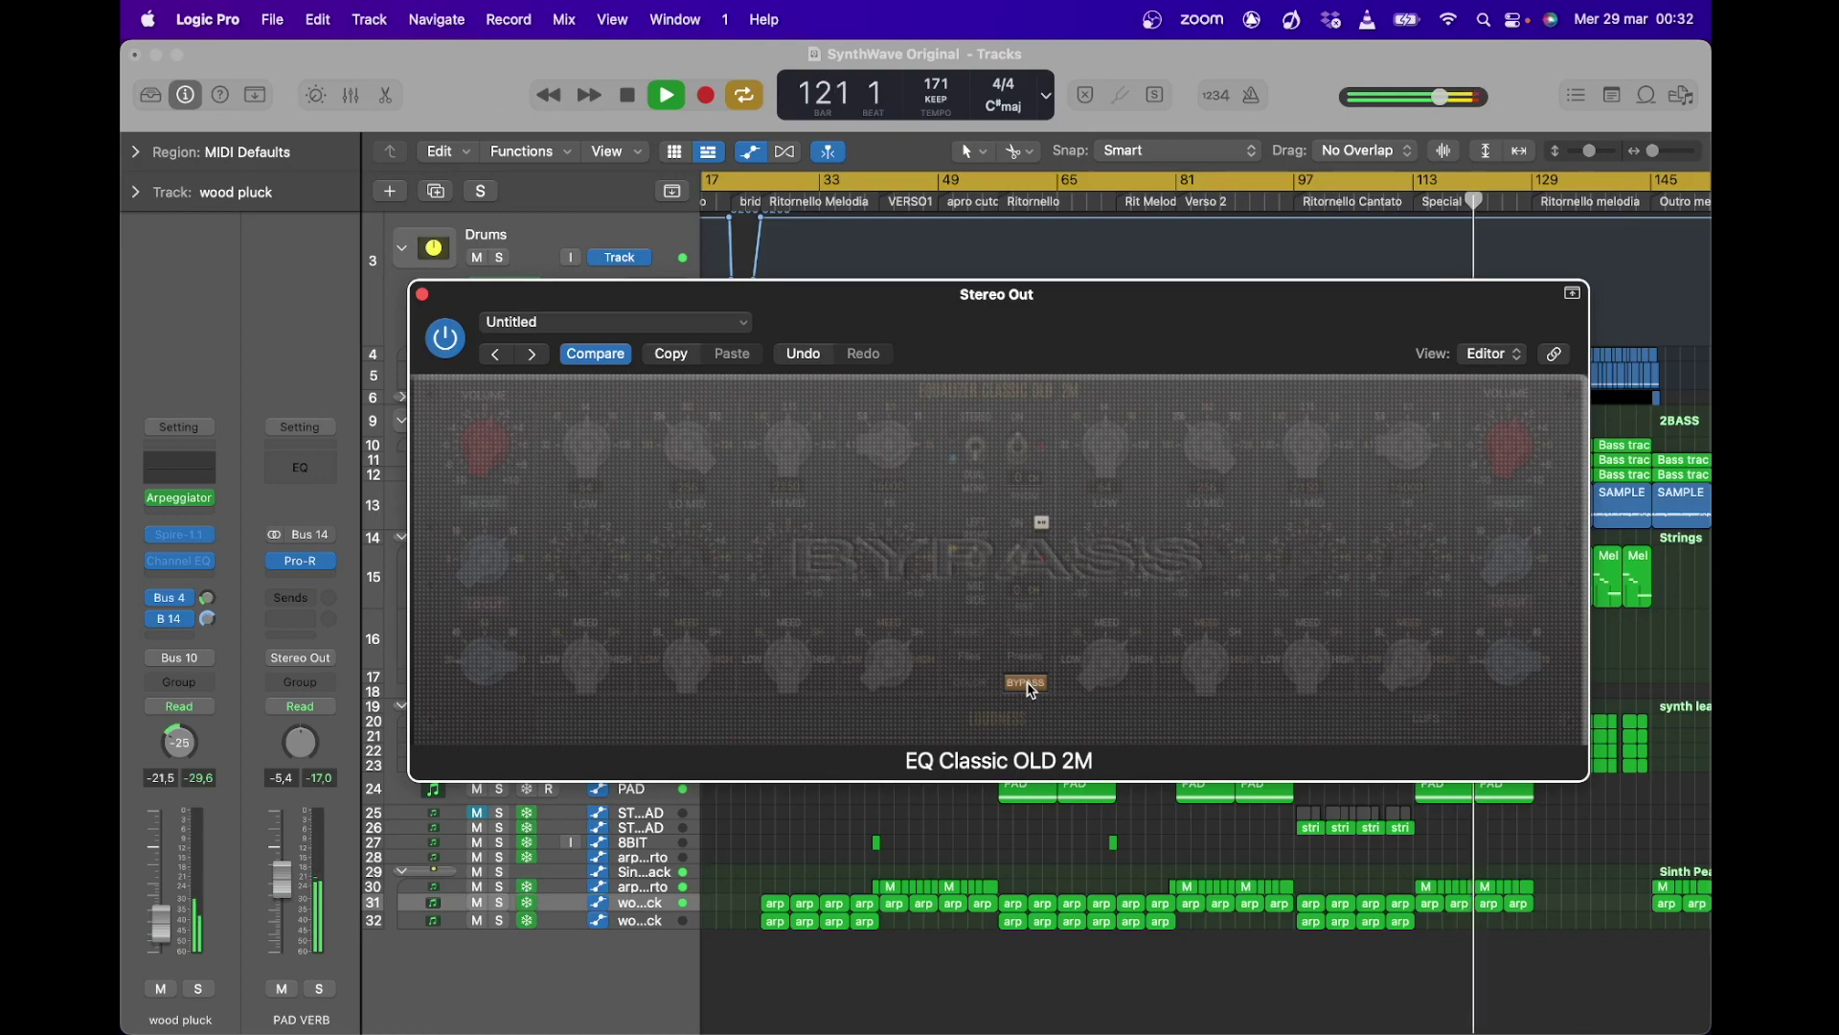
click(1029, 686)
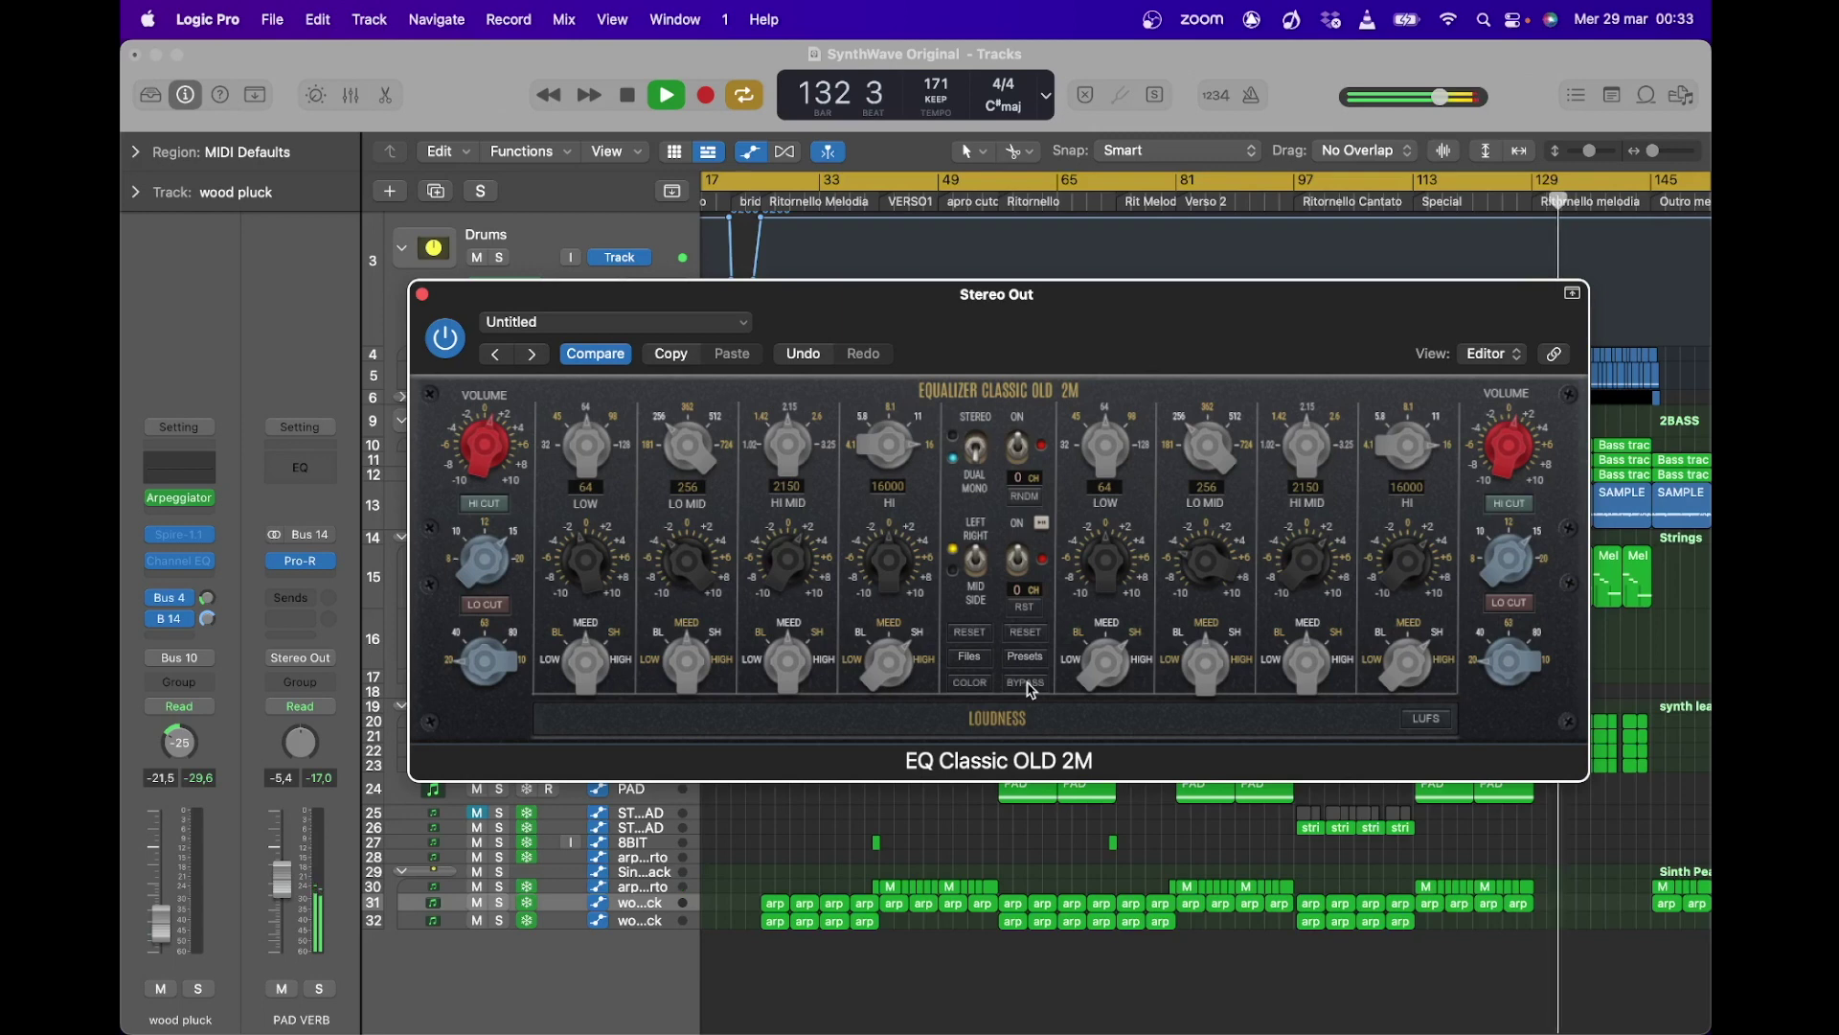
click(1026, 683)
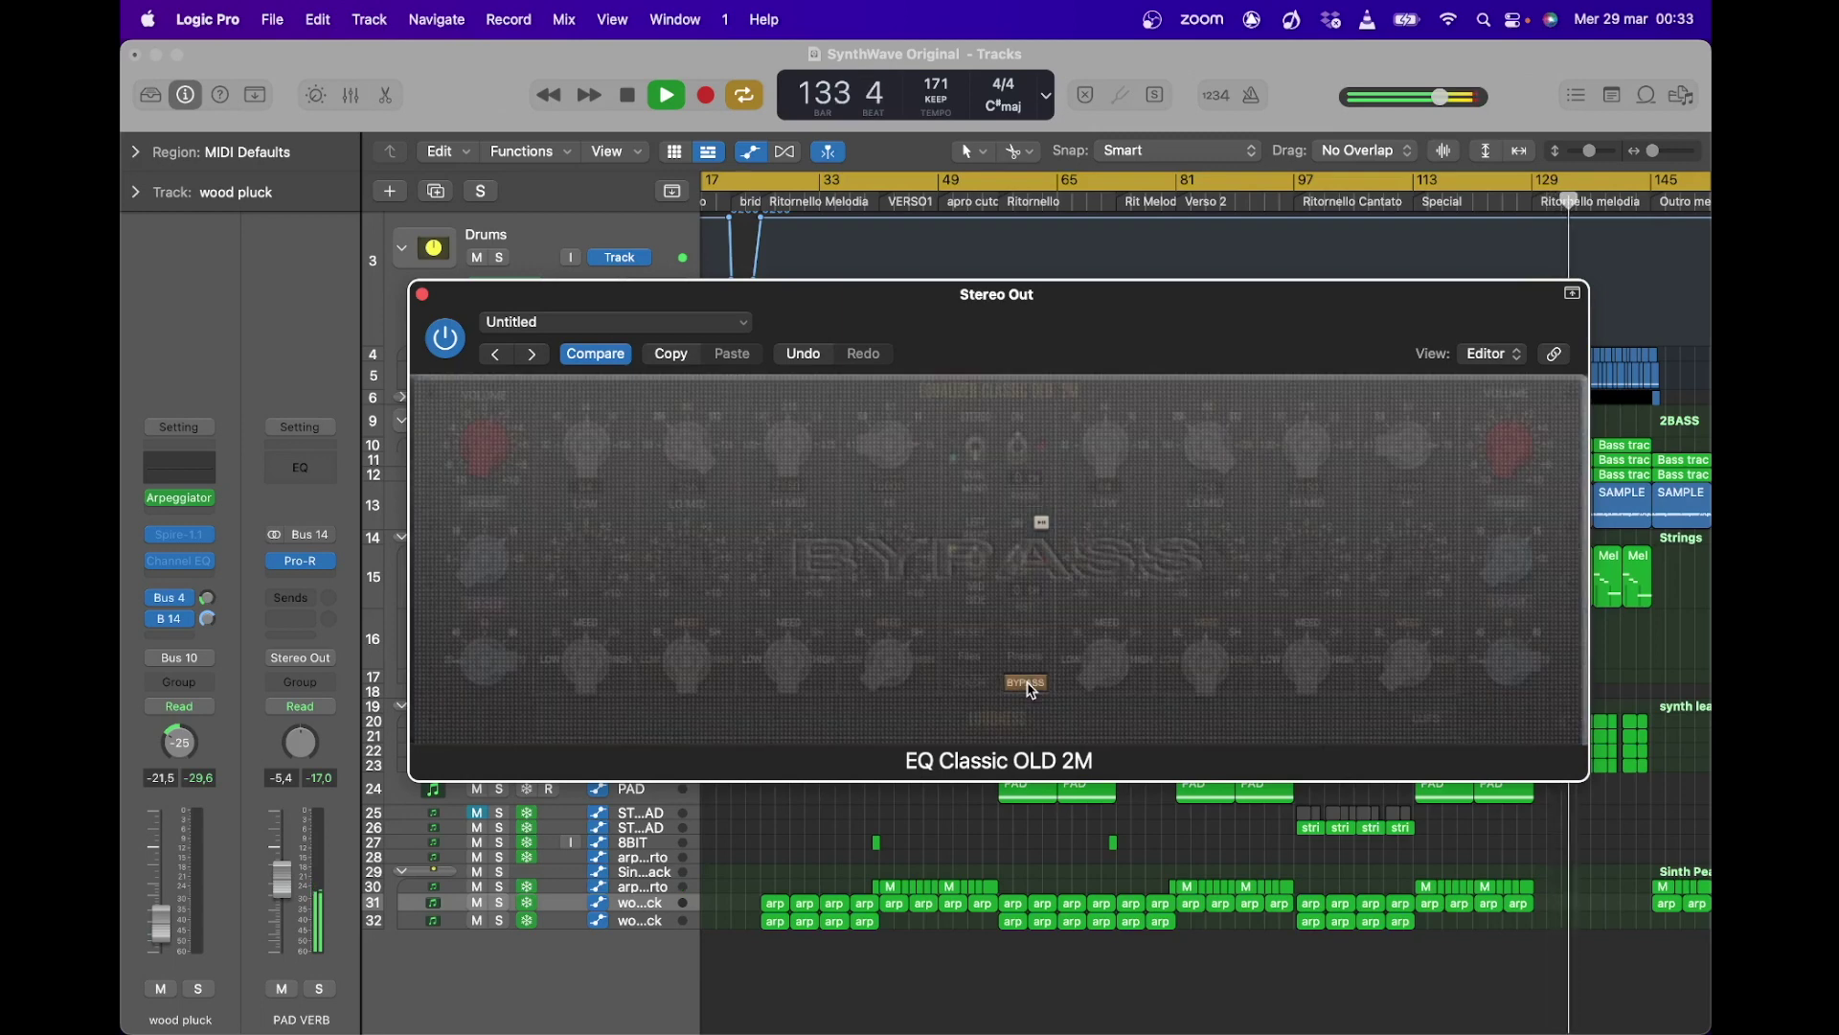
click(1026, 683)
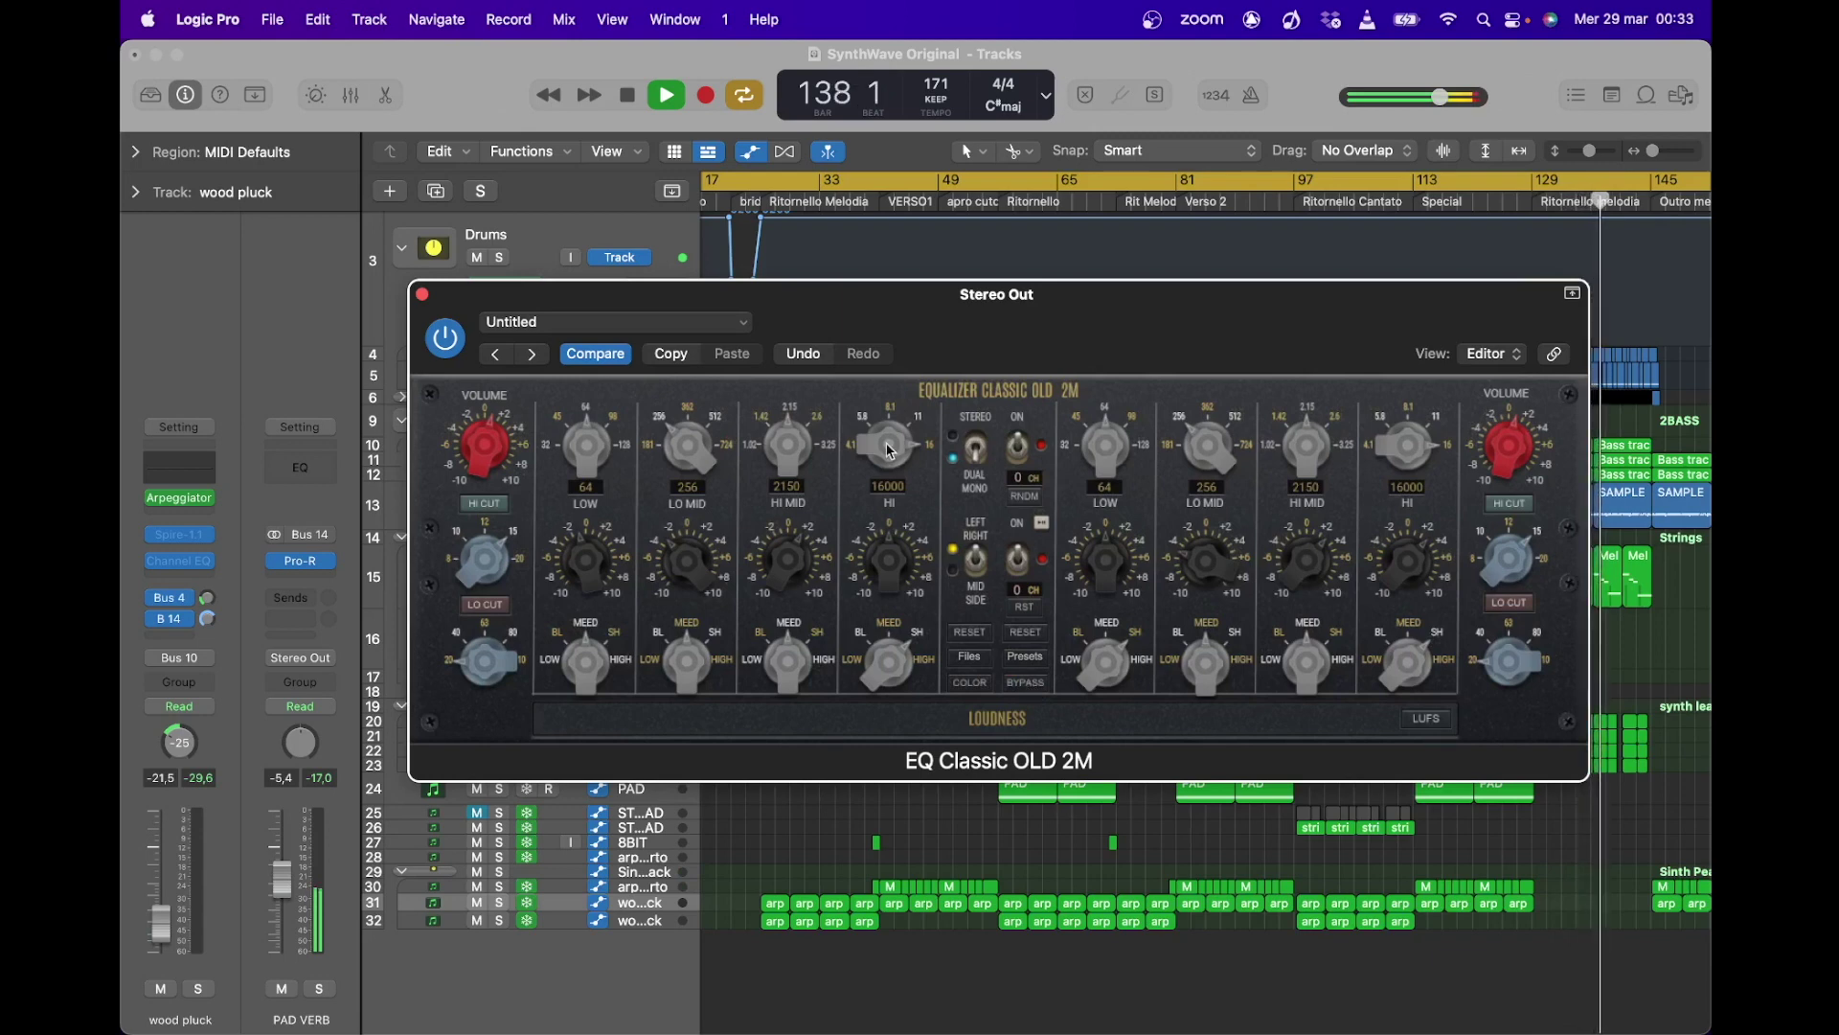
Step: Set the left channel's HI band frequency to 11000 and adjust the right channel's HI CUT
drag(890, 448, 901, 505)
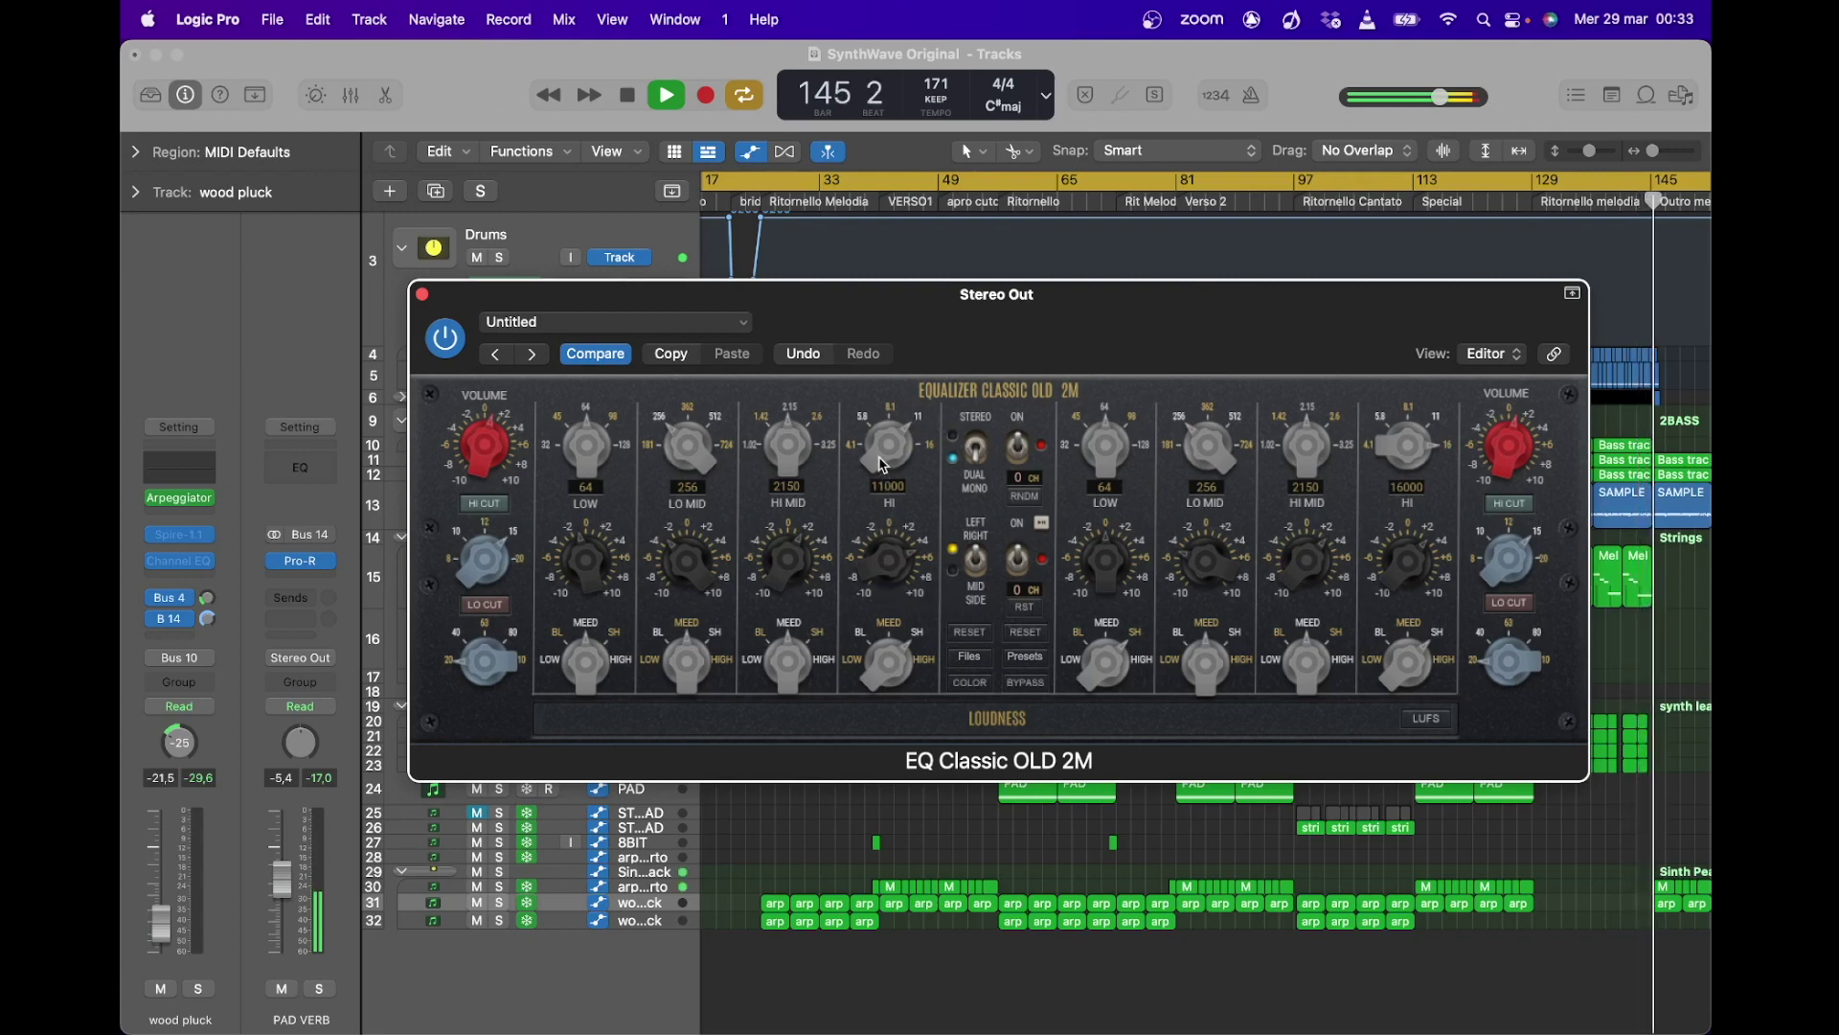
drag(1494, 580, 1489, 498)
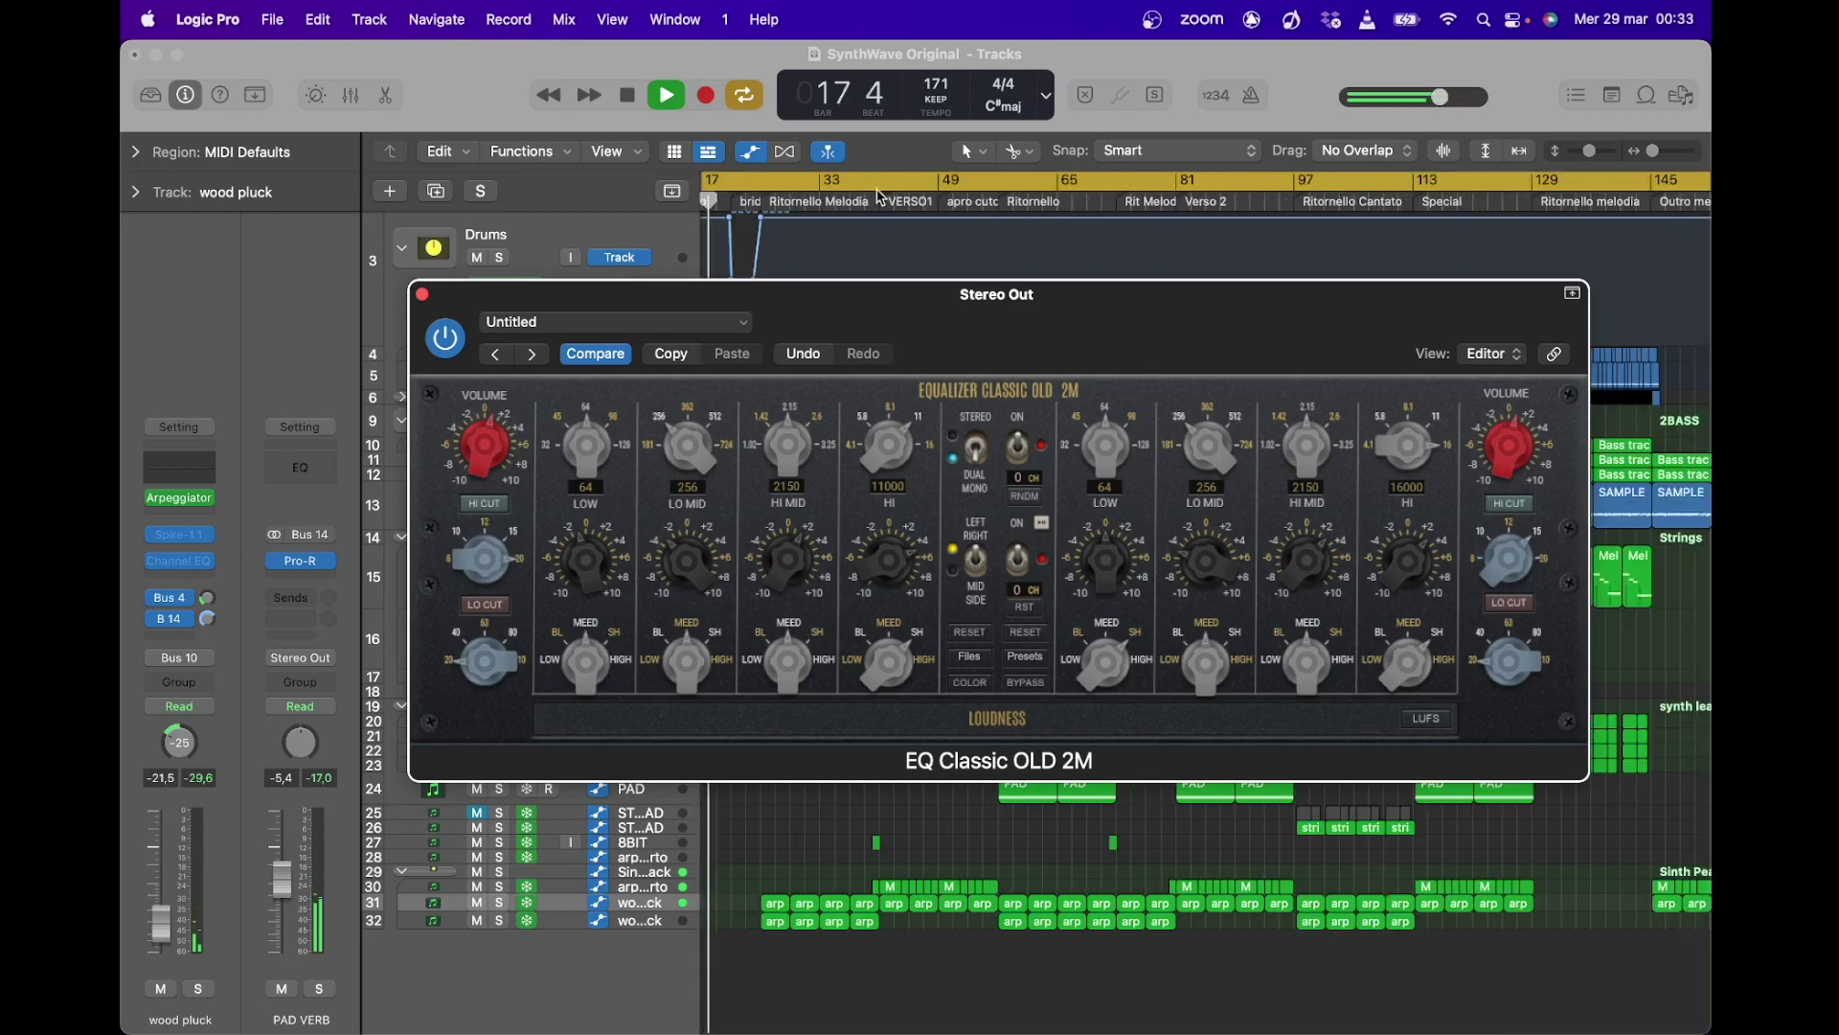
Step: Resume playback from bar 33 and switch the equalizer's channel mode to Mid/Side
click(821, 199)
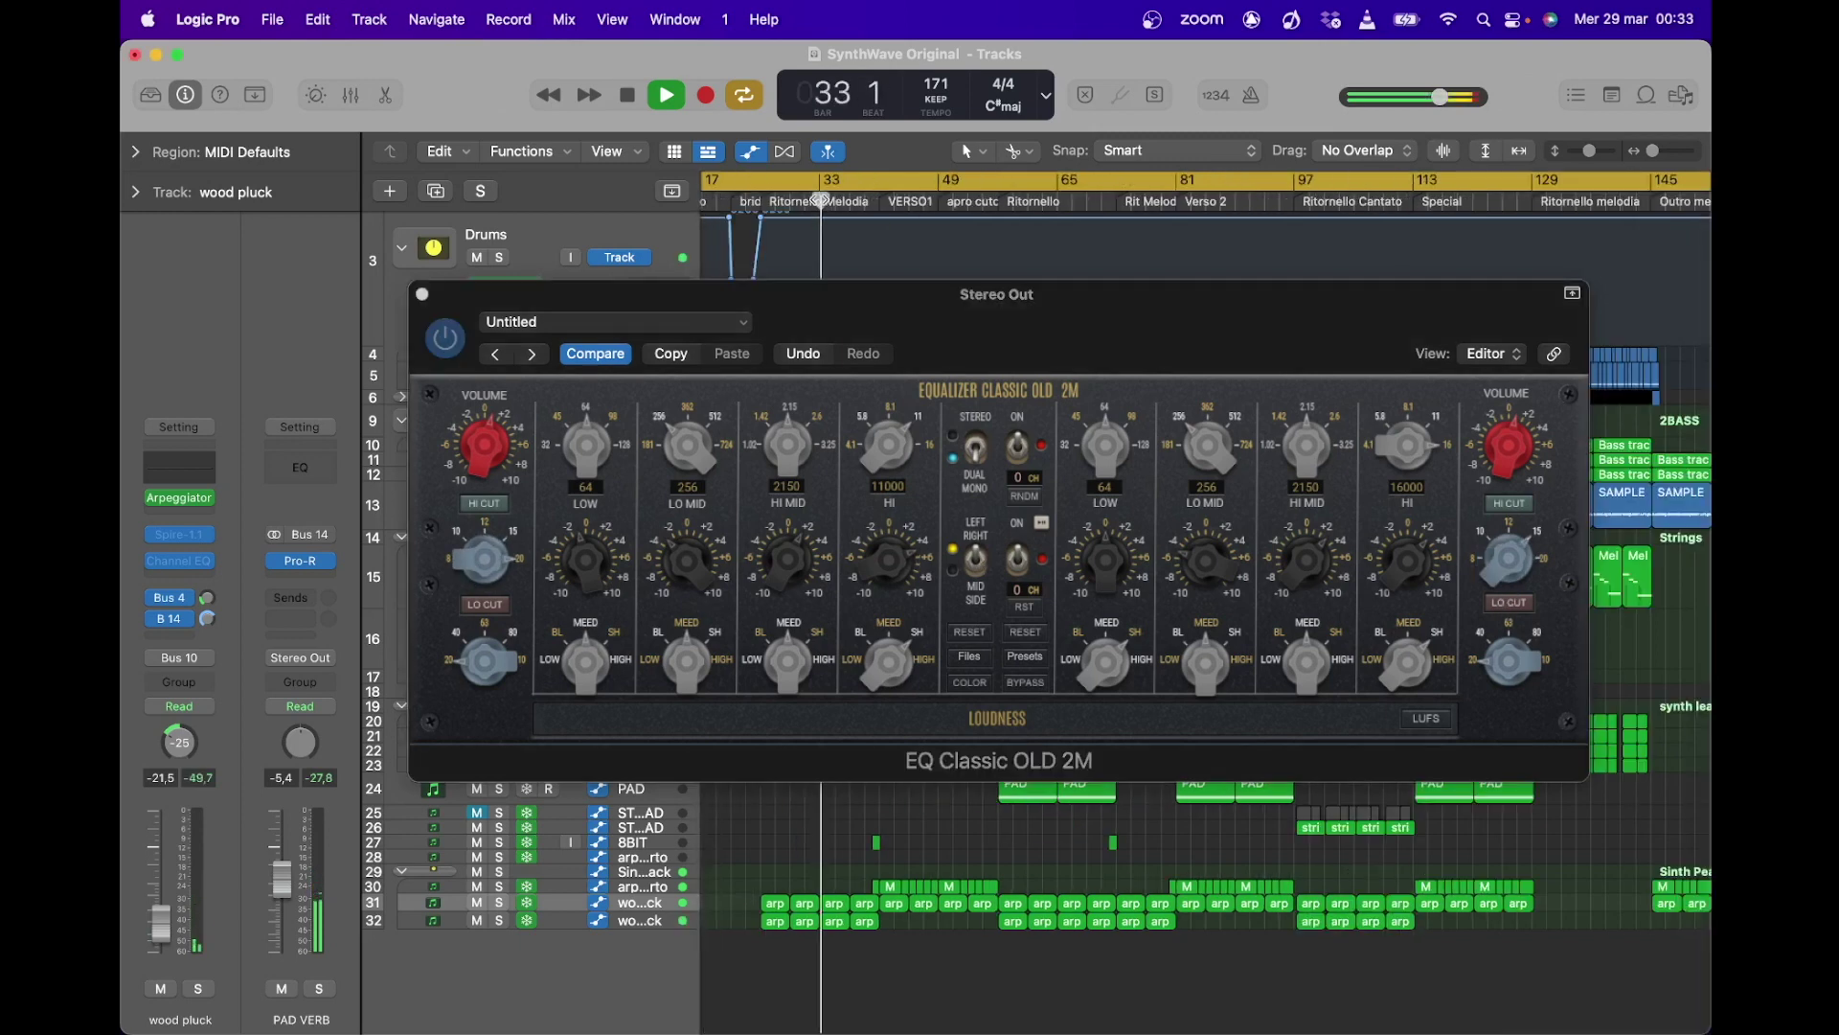
click(987, 565)
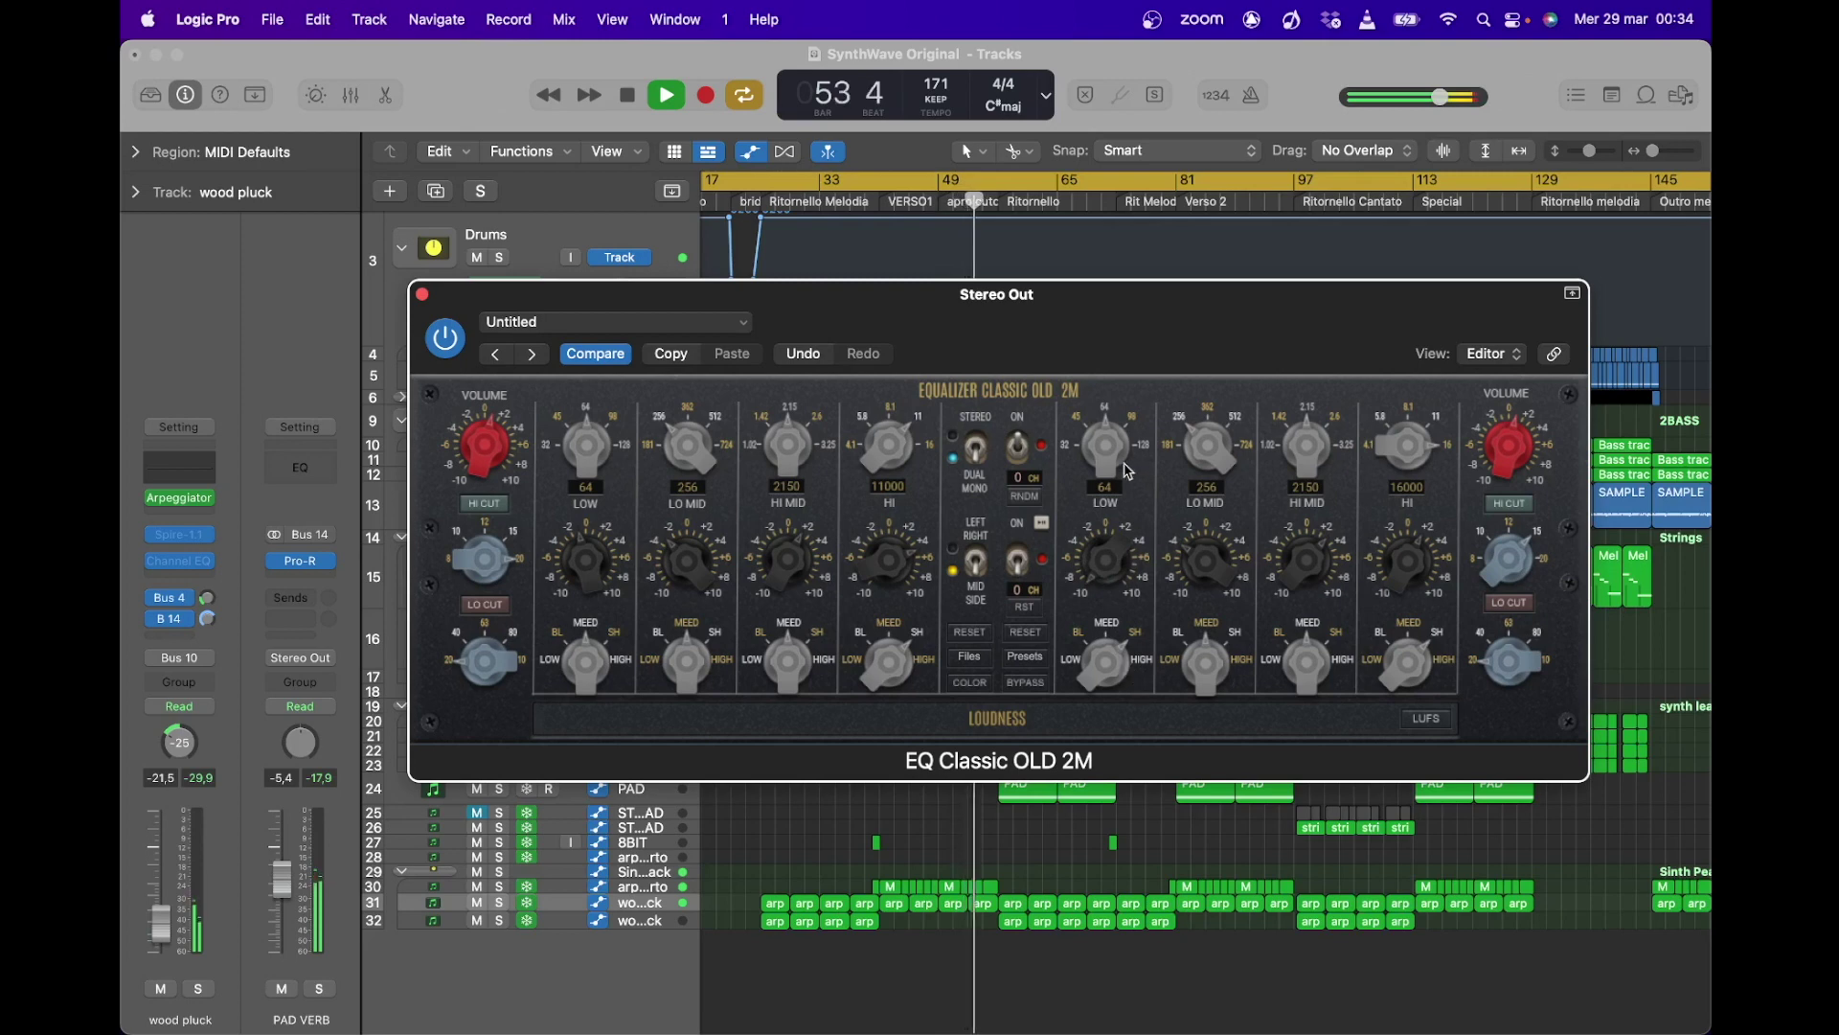
Step: Set the Side channel's LOW band frequency to 98 and adjust the filter types of its LOW and LO MID bands
drag(1106, 442, 1108, 409)
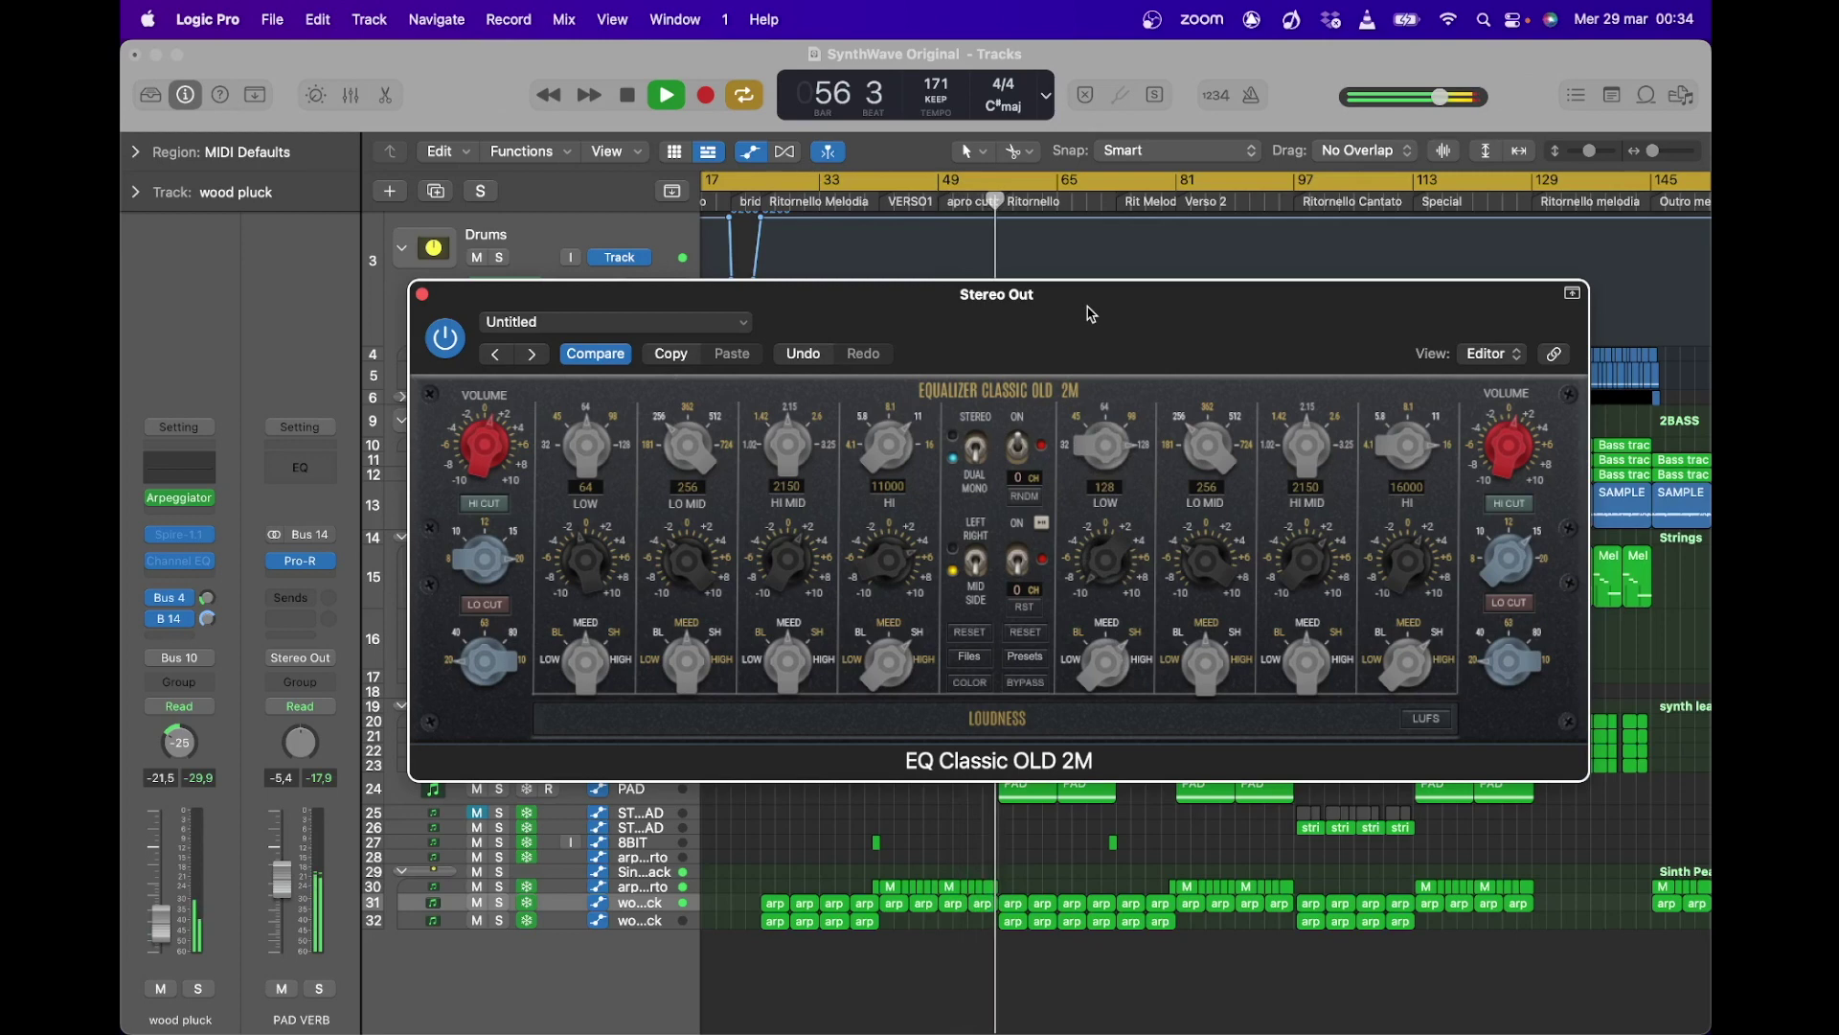
drag(1106, 445, 1072, 341)
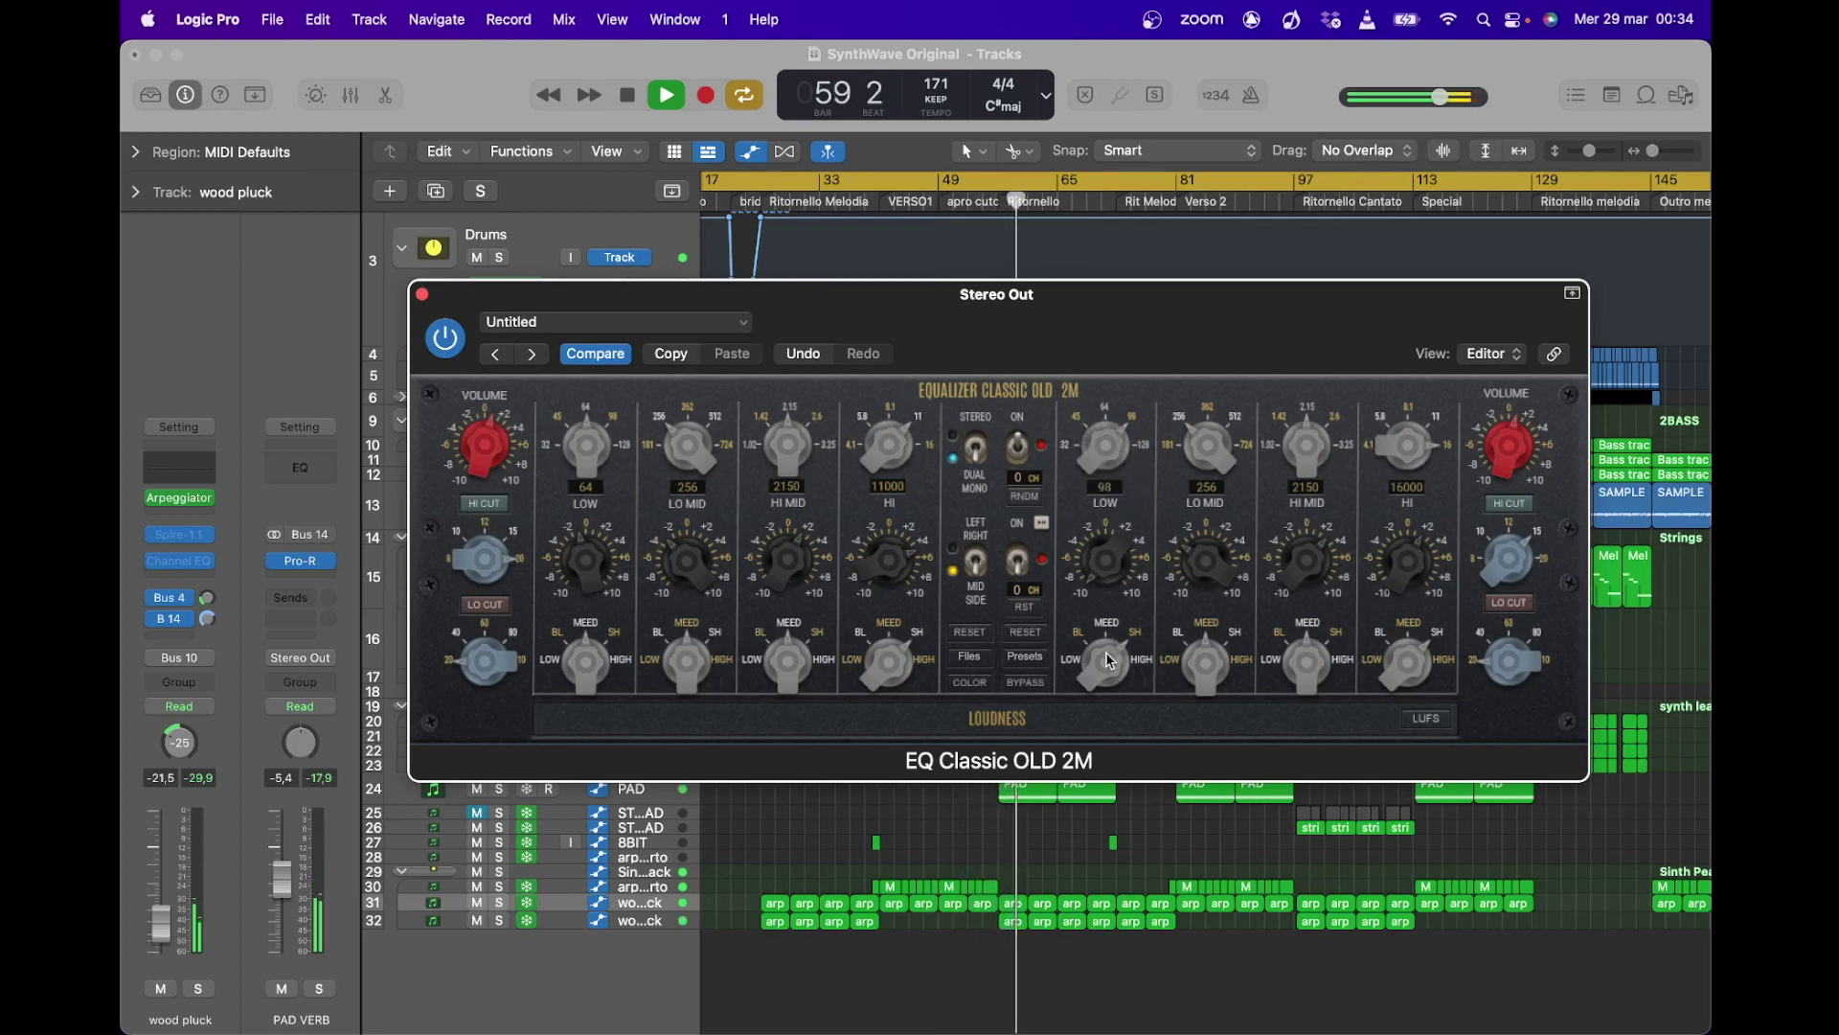
drag(1110, 661, 1106, 613)
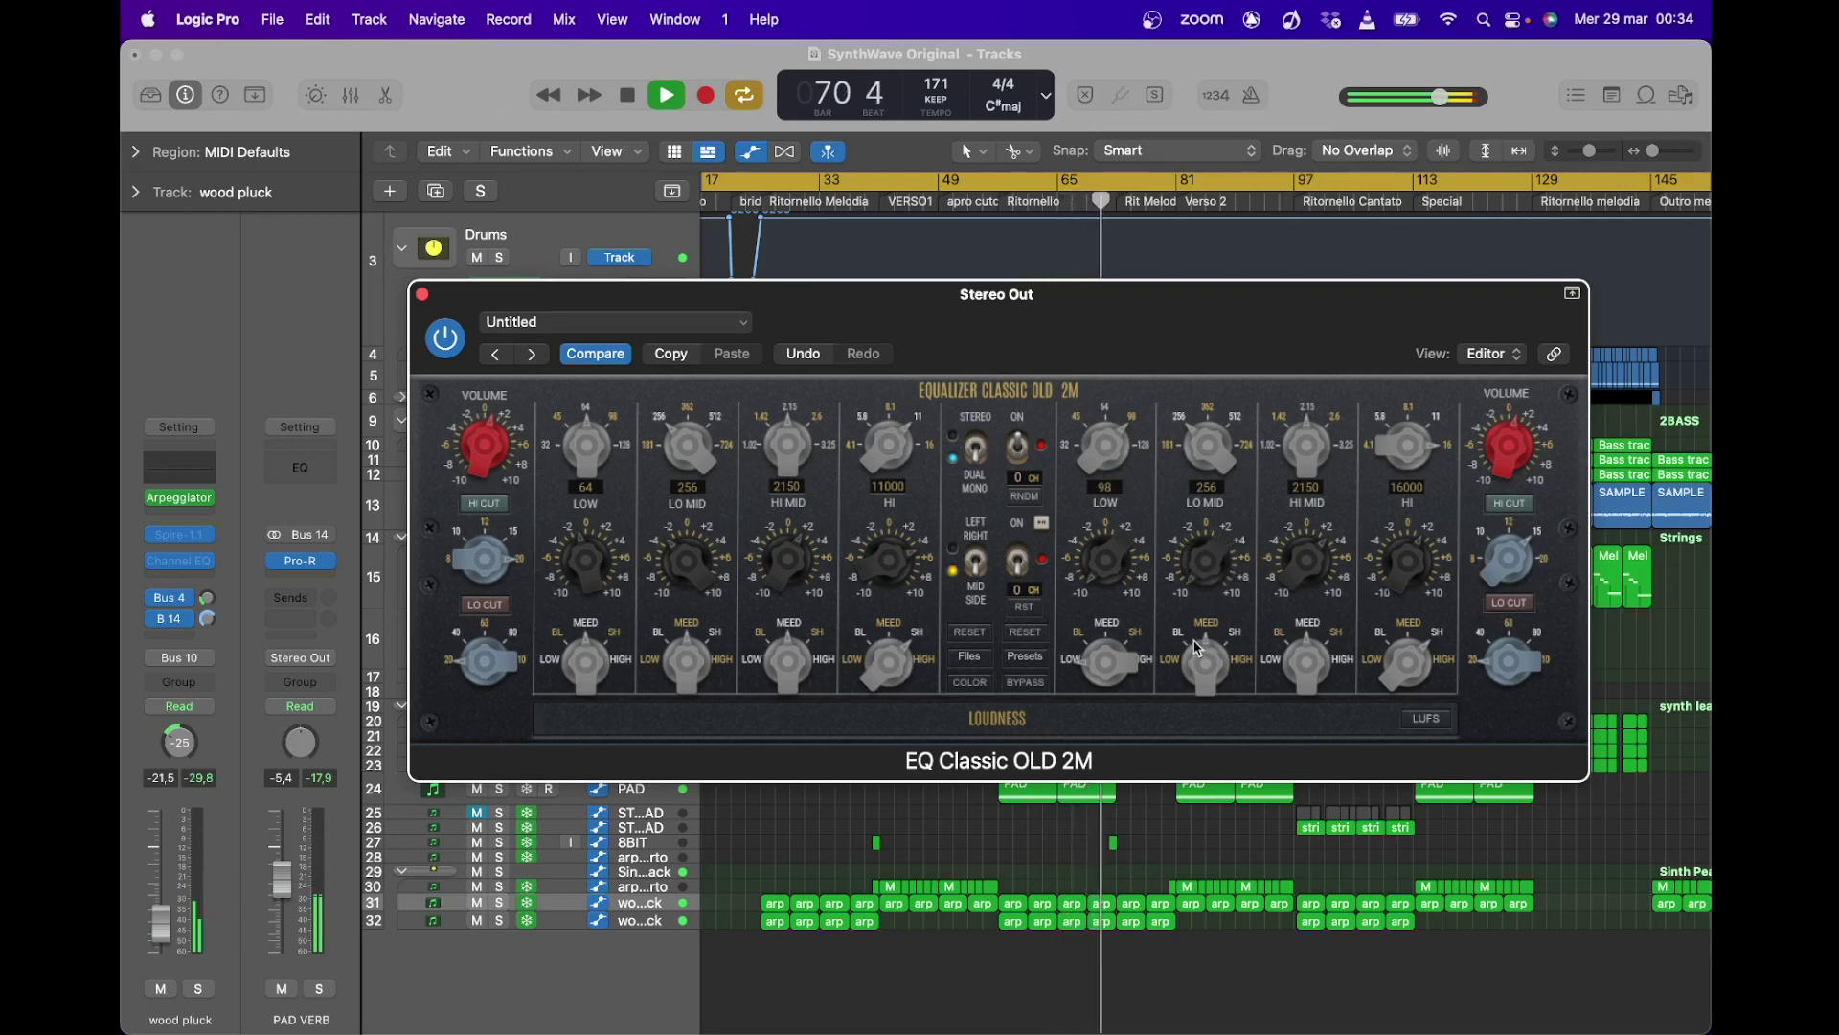
drag(1204, 696, 1199, 648)
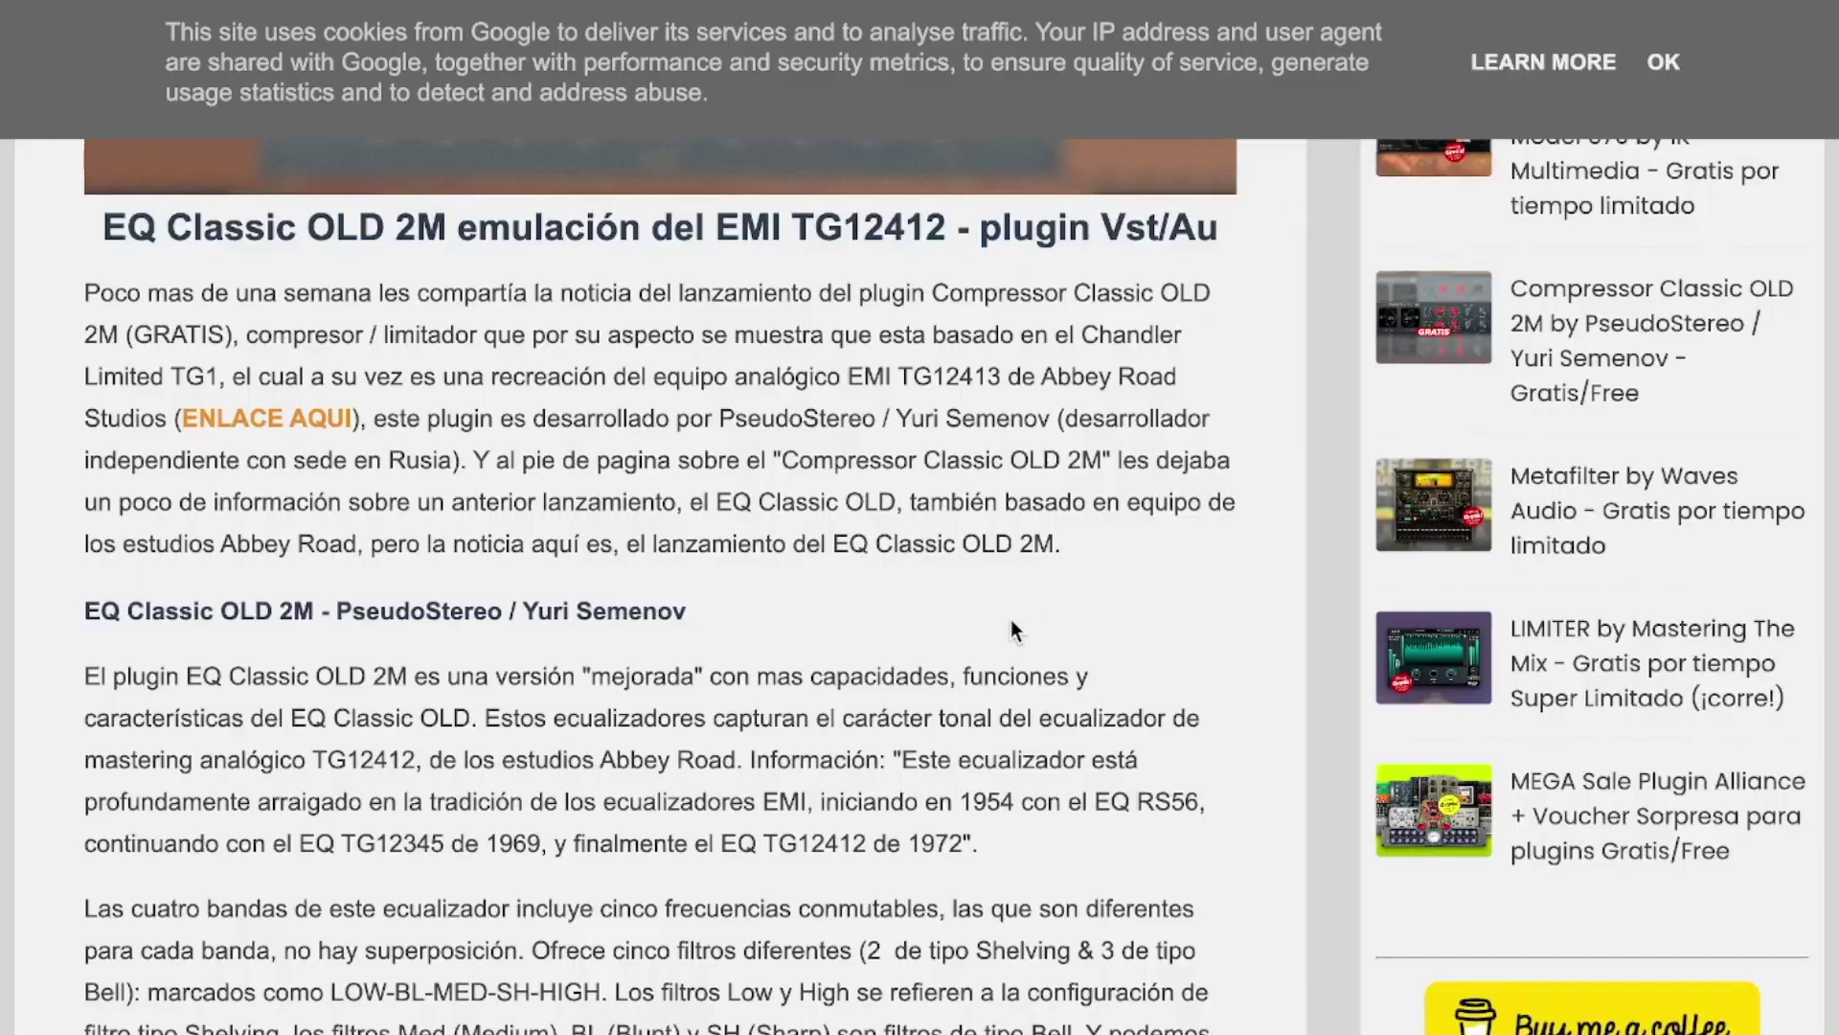
Step: In the browser article on EQ Classic OLD 2M, find the free download section and open the linked PseudoStereo Facebook page
scroll(1009, 619, down, 10)
scroll(1010, 619, down, 10)
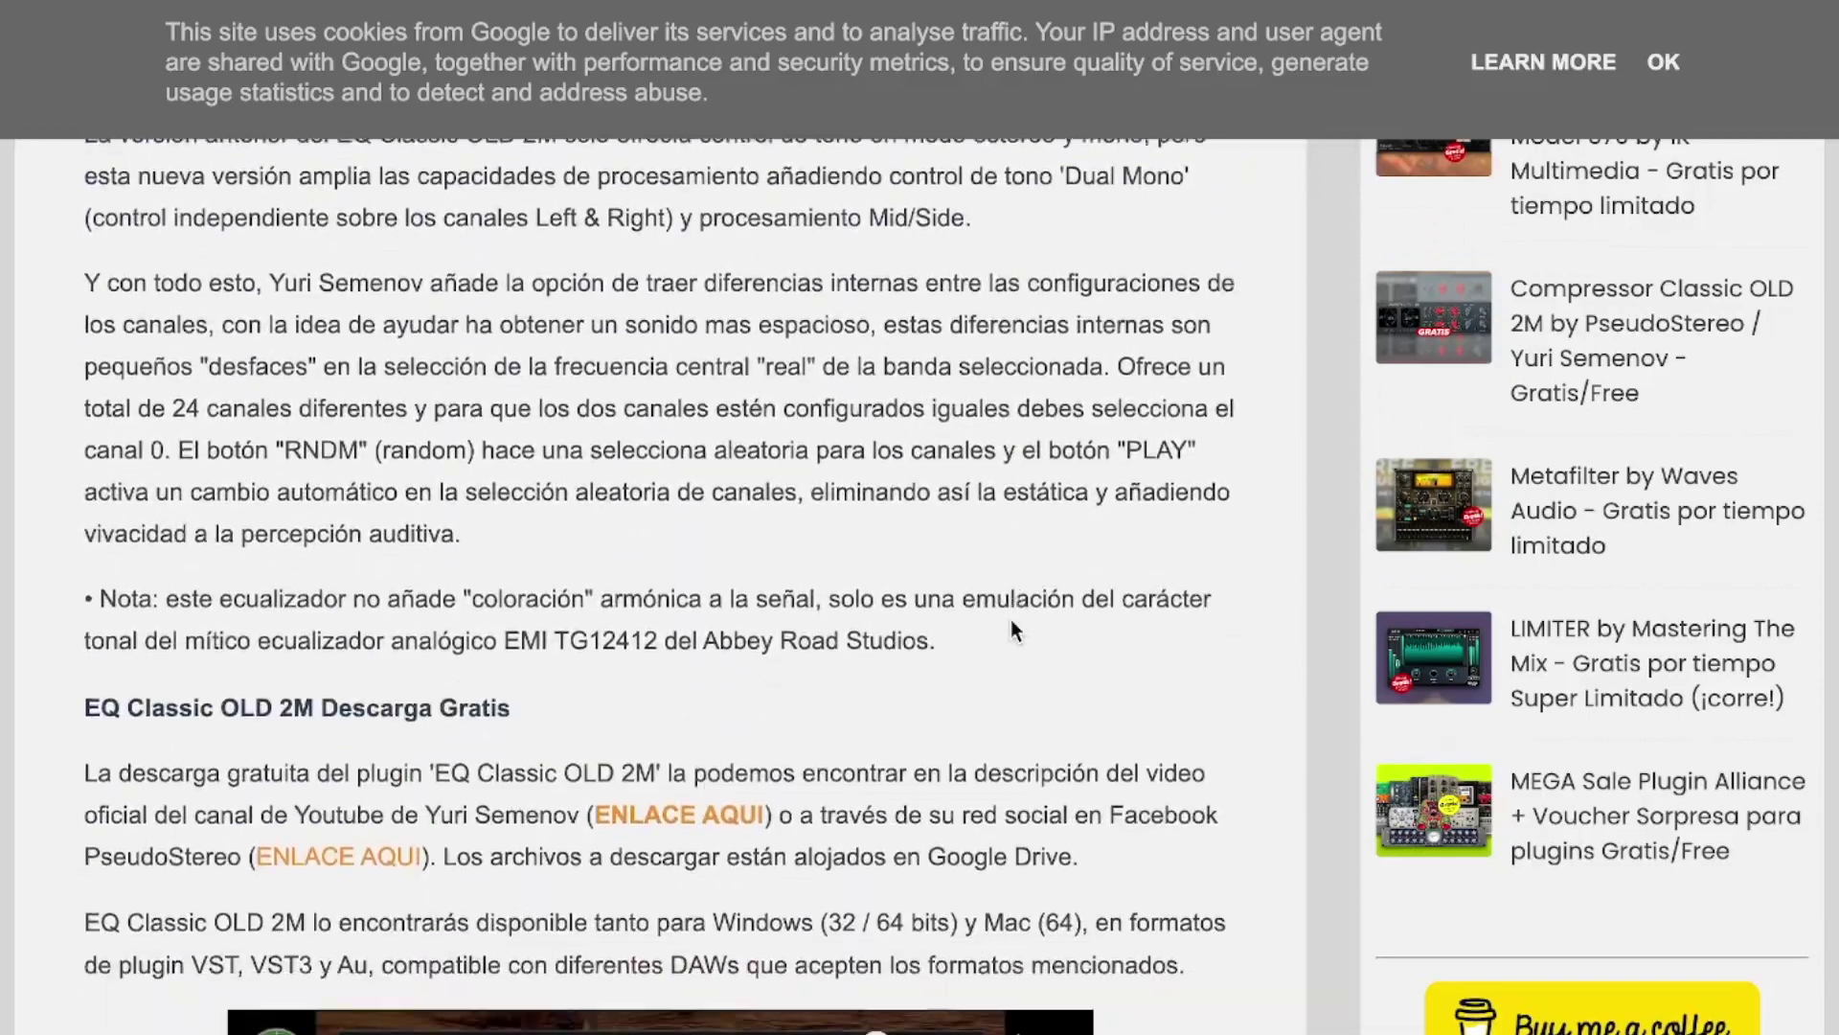
scroll(1010, 619, up, 1)
click(346, 370)
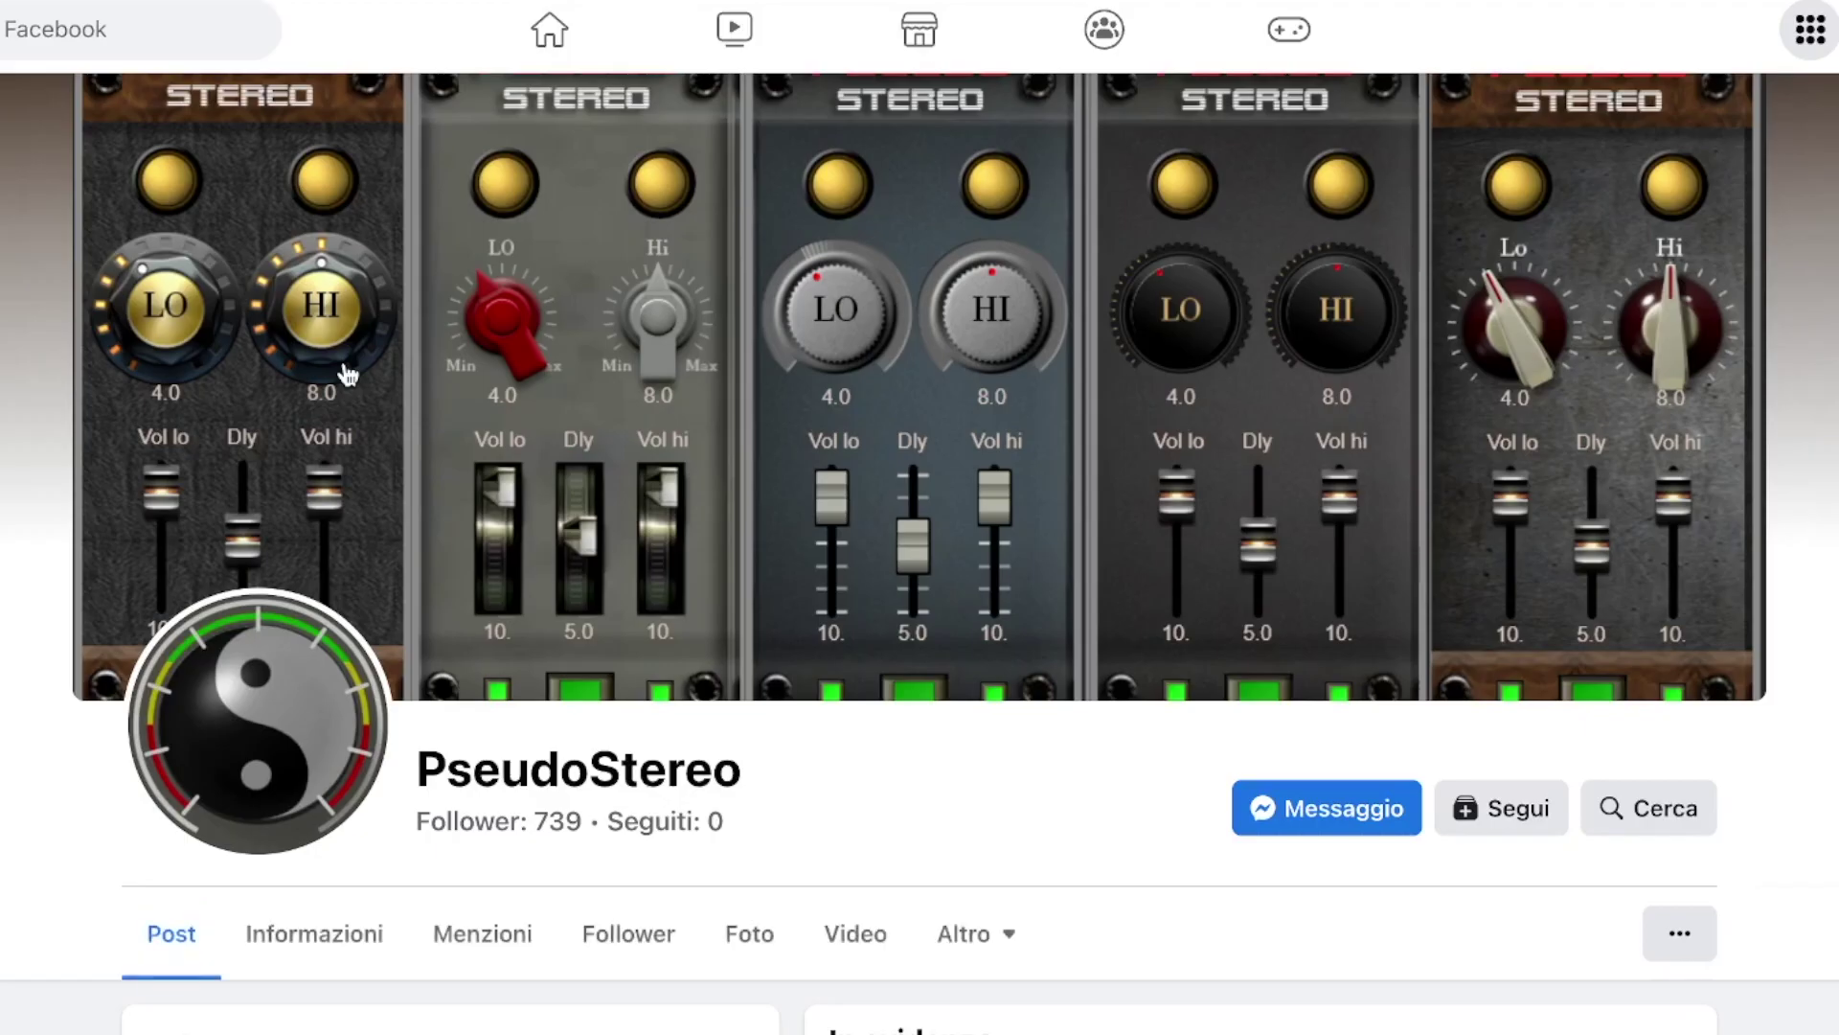
Step: Open the featured Google Drive post on the PseudoStereo page and follow its x64 link to all plug-ins
scroll(797, 668, down, 8)
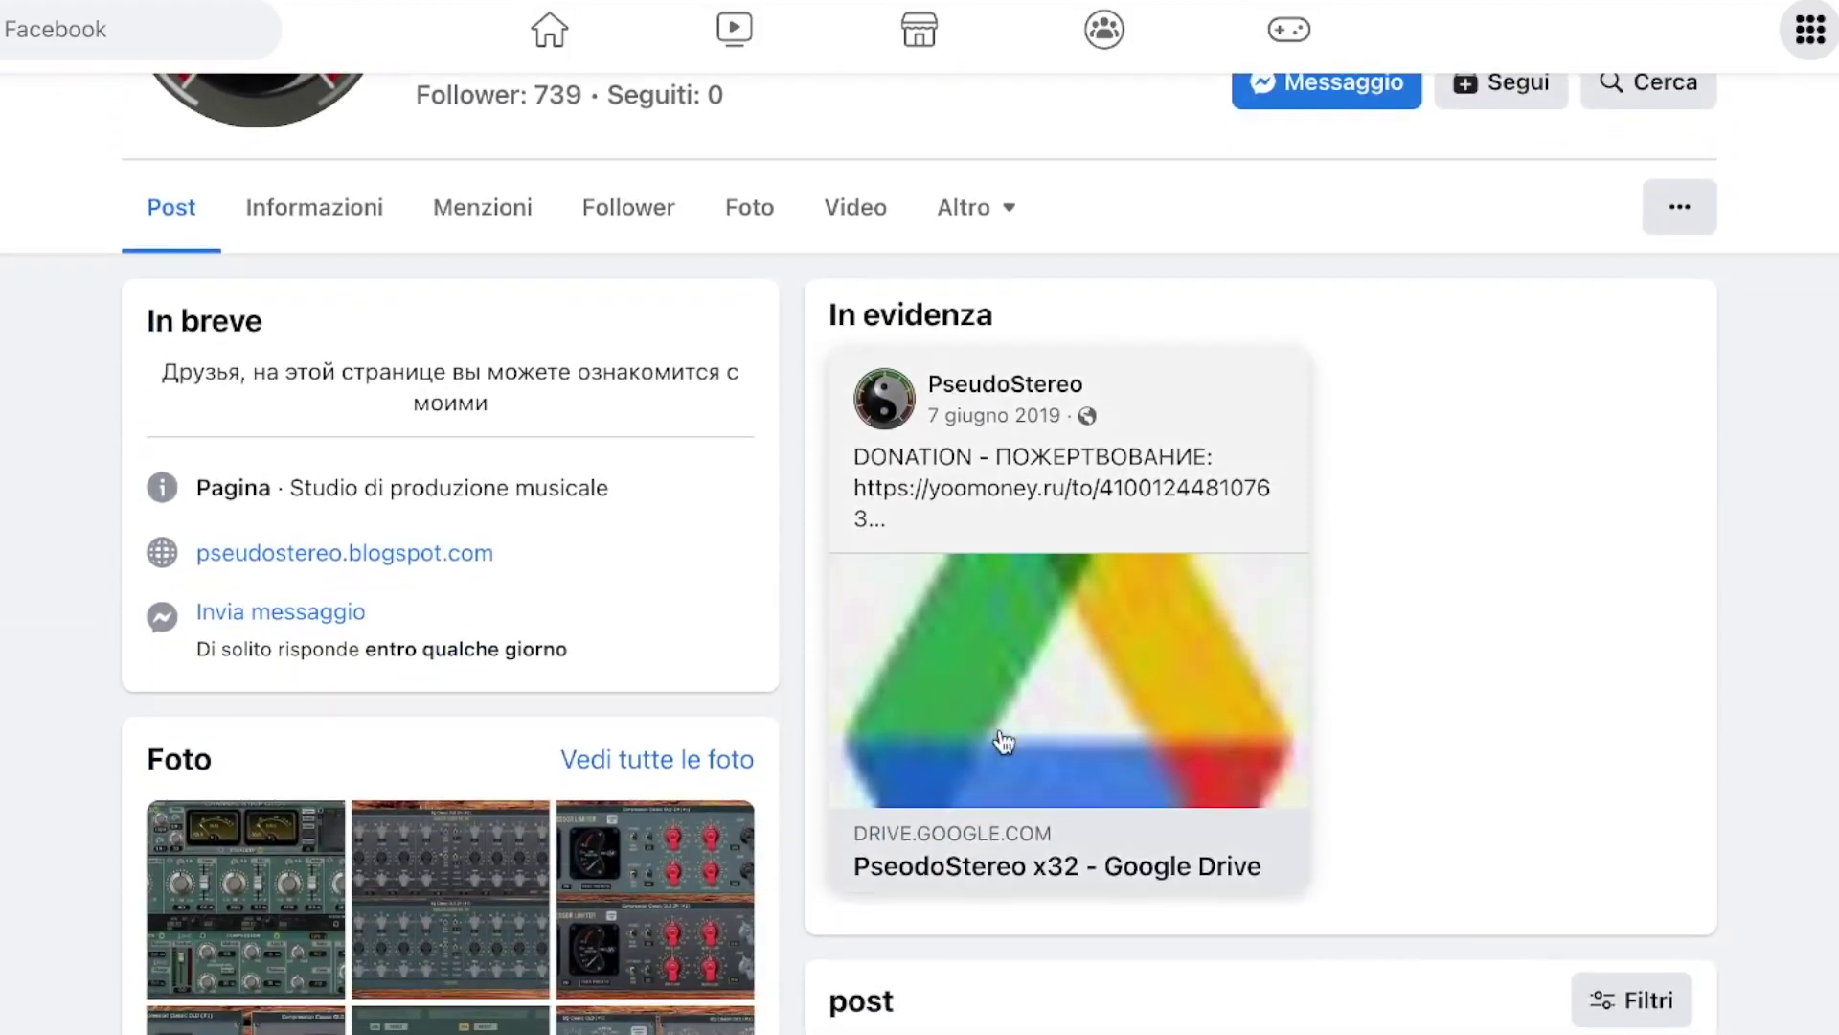
click(1004, 742)
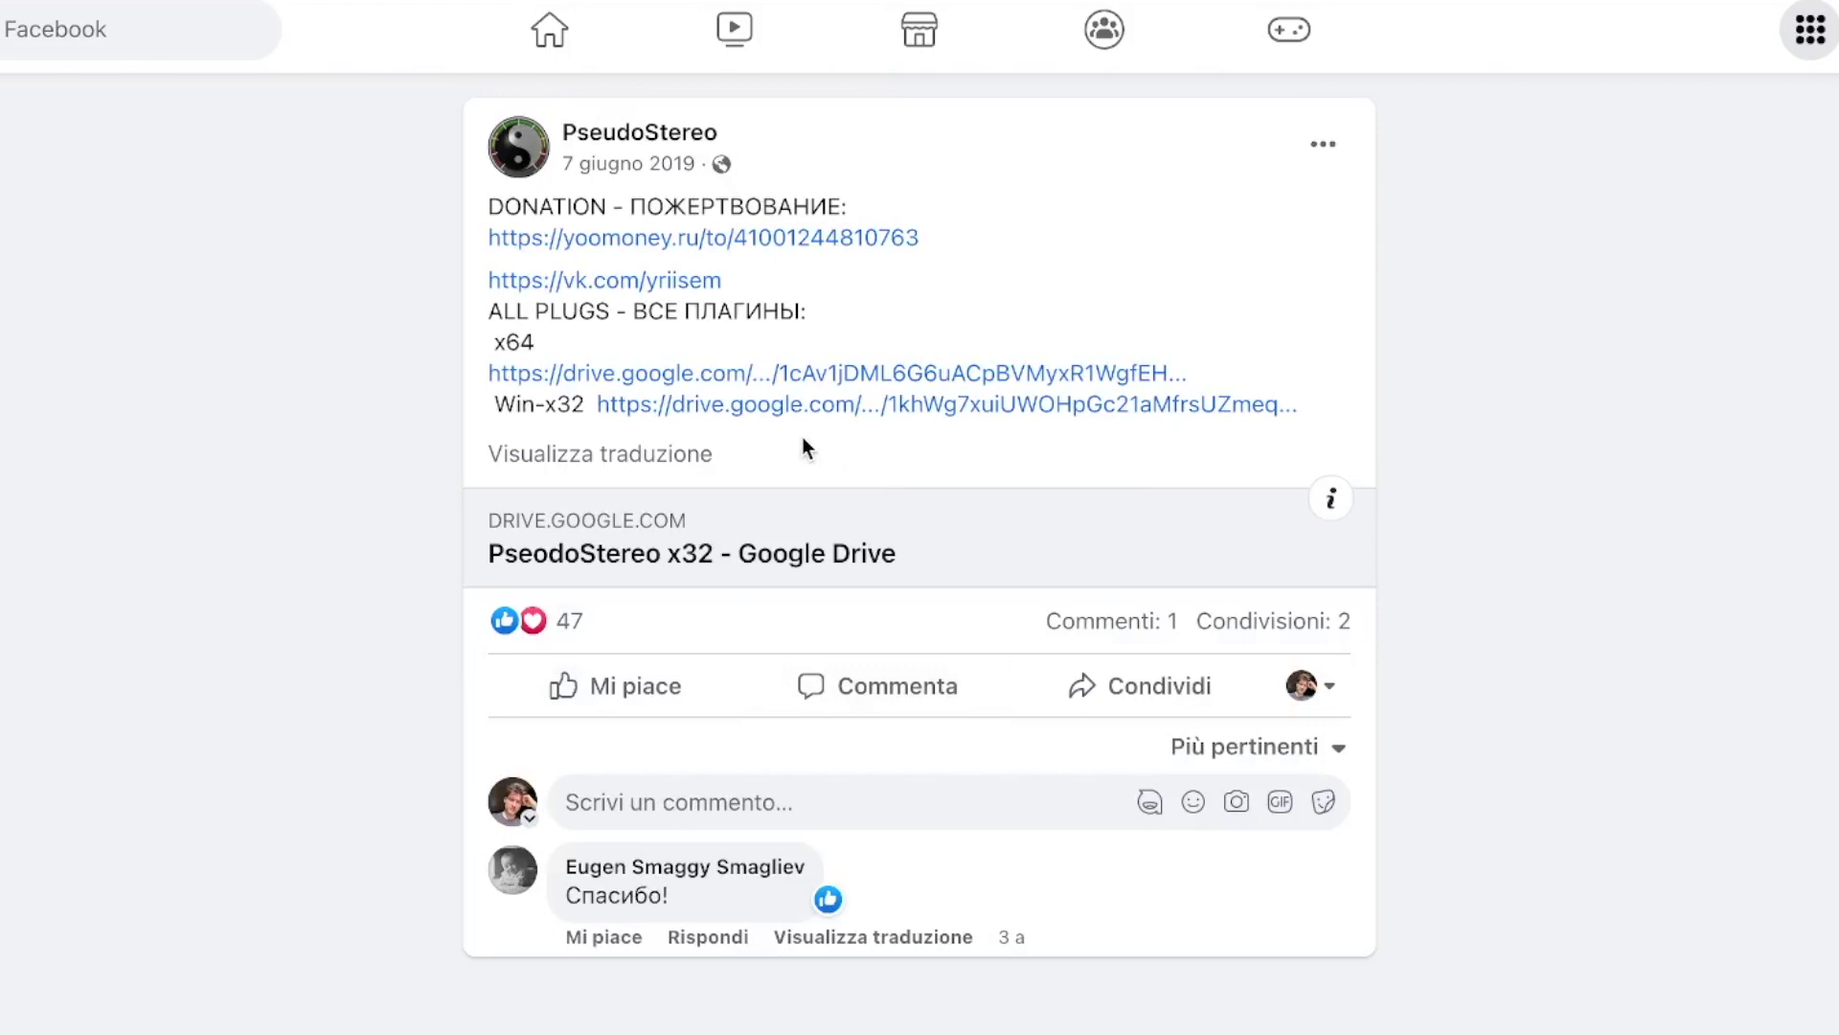
click(702, 375)
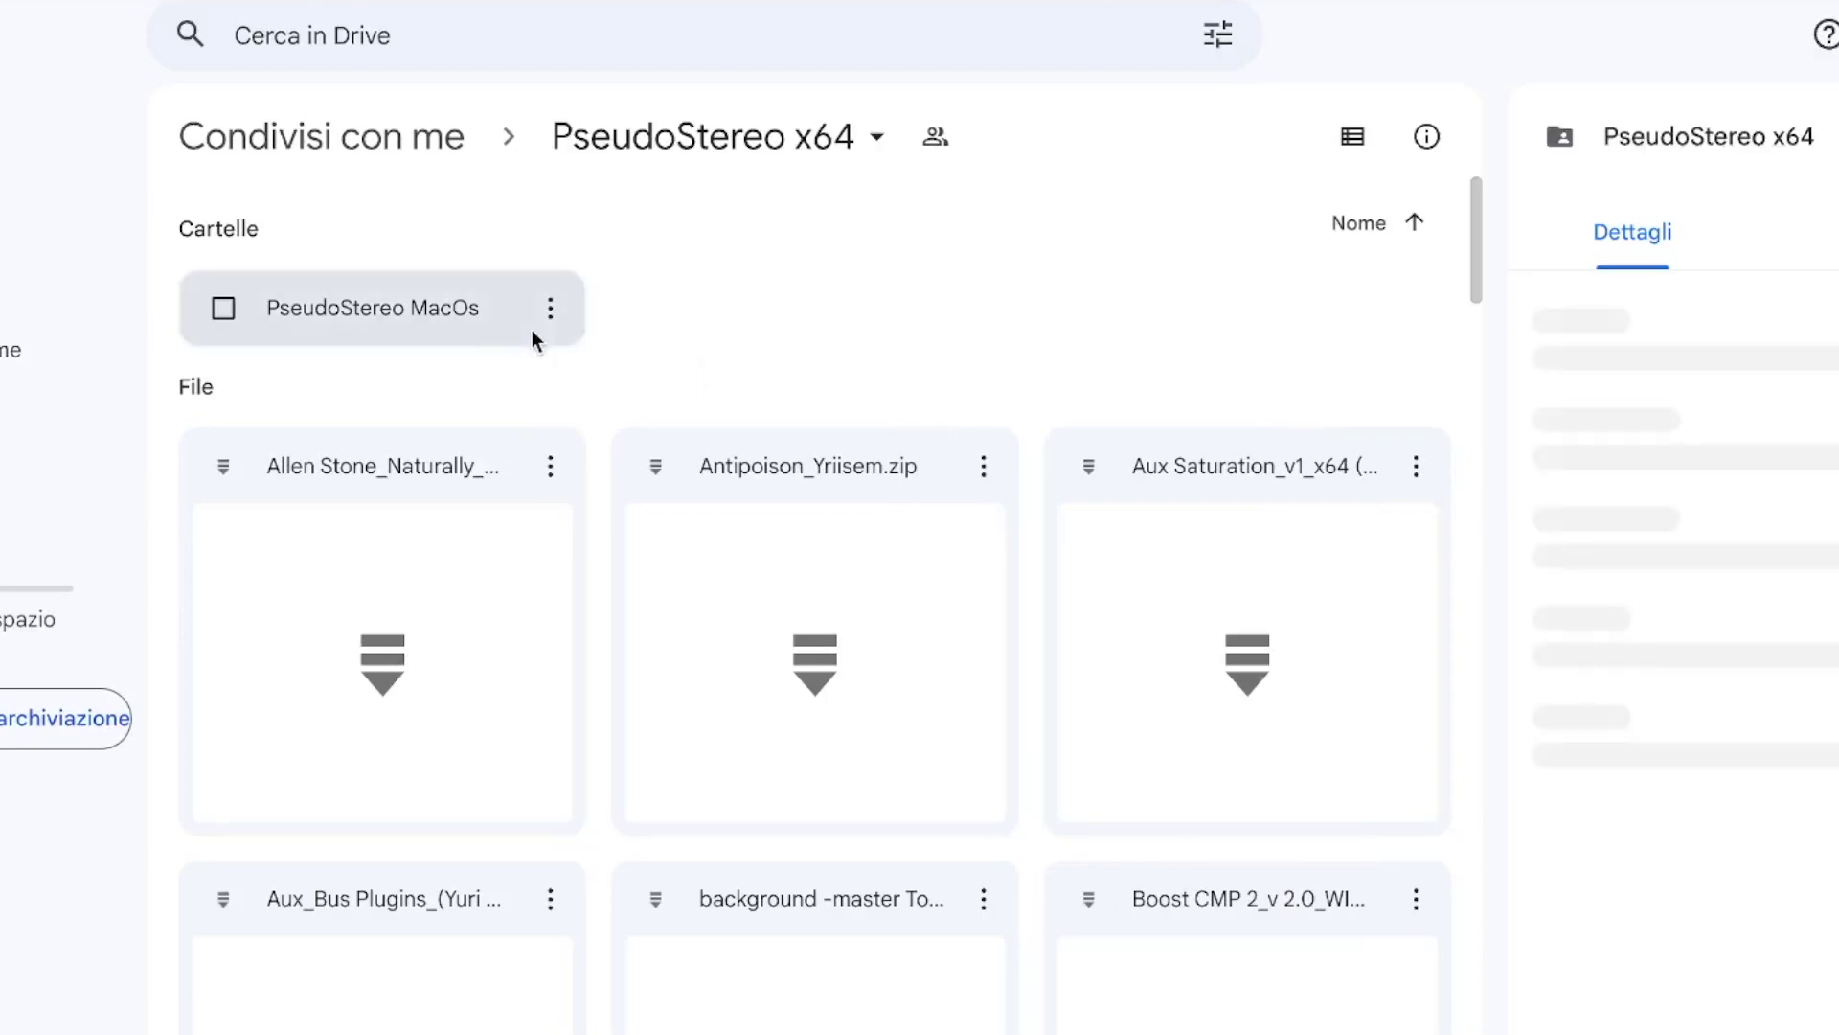
Step: Download the PseudoStereo MacOs folder from Google Drive and extract its zip archive in the Download folder in Finder
click(467, 307)
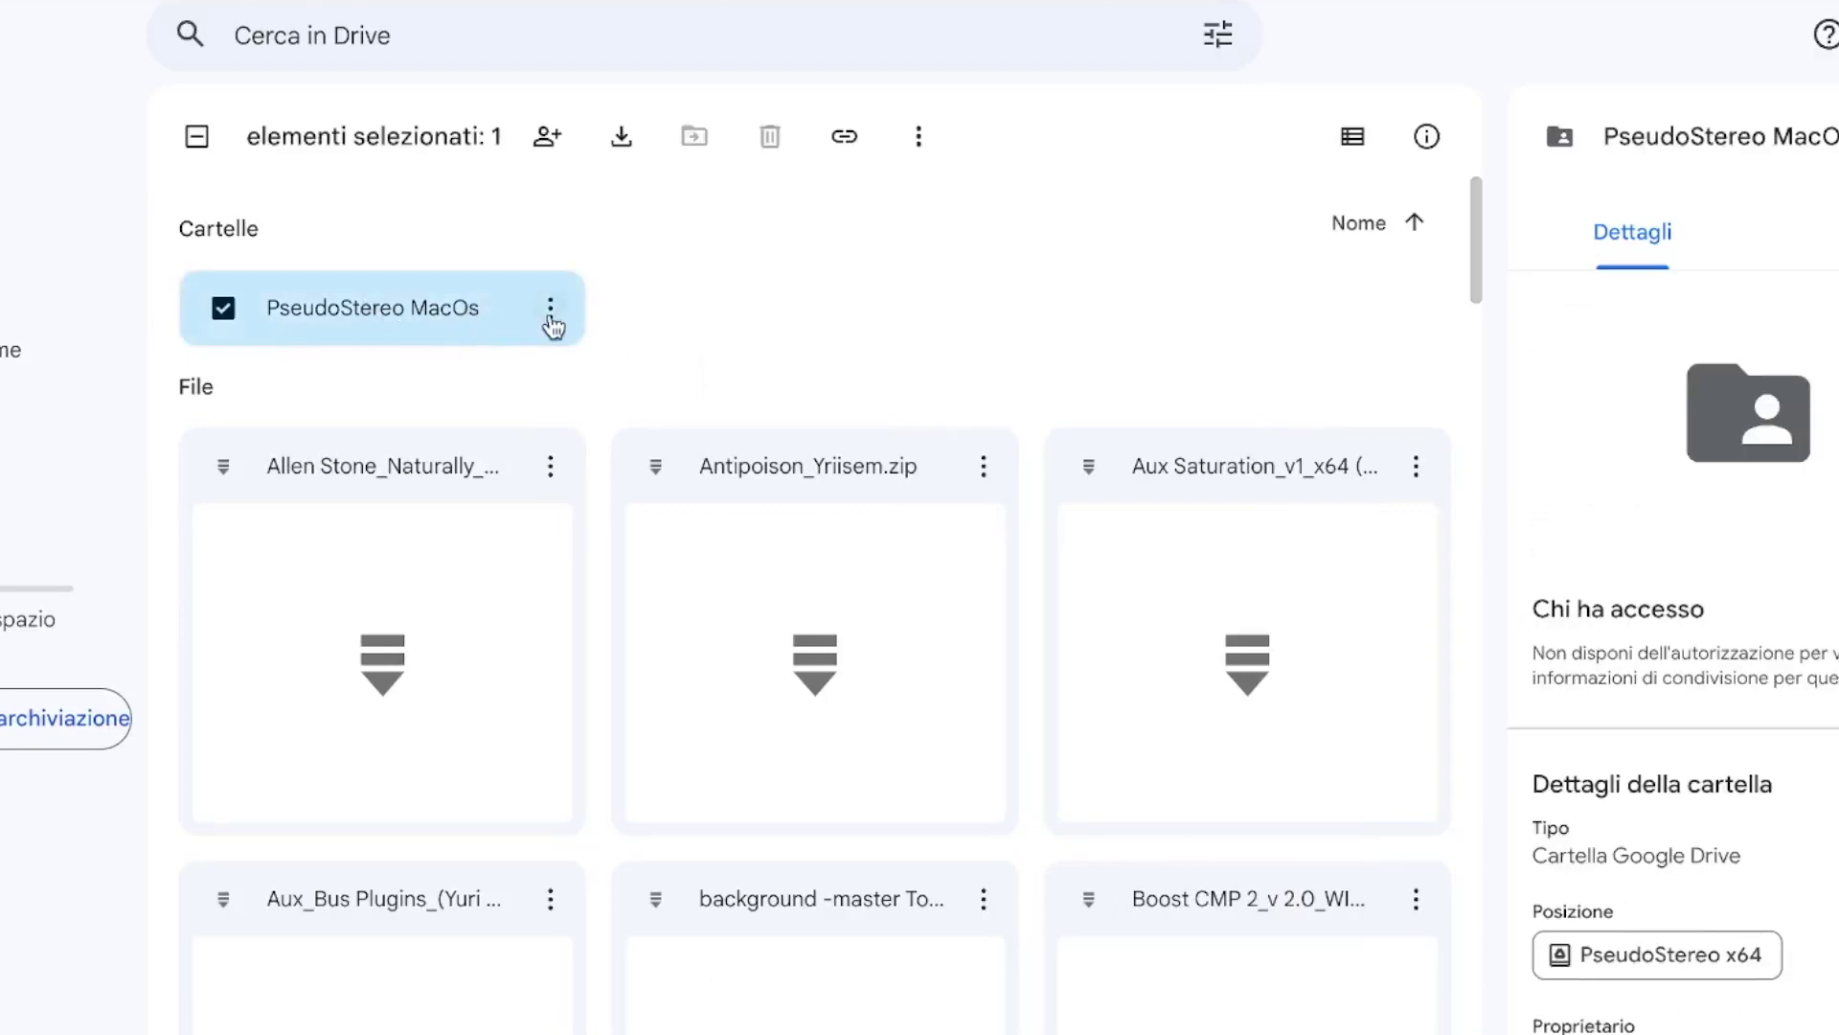
click(551, 316)
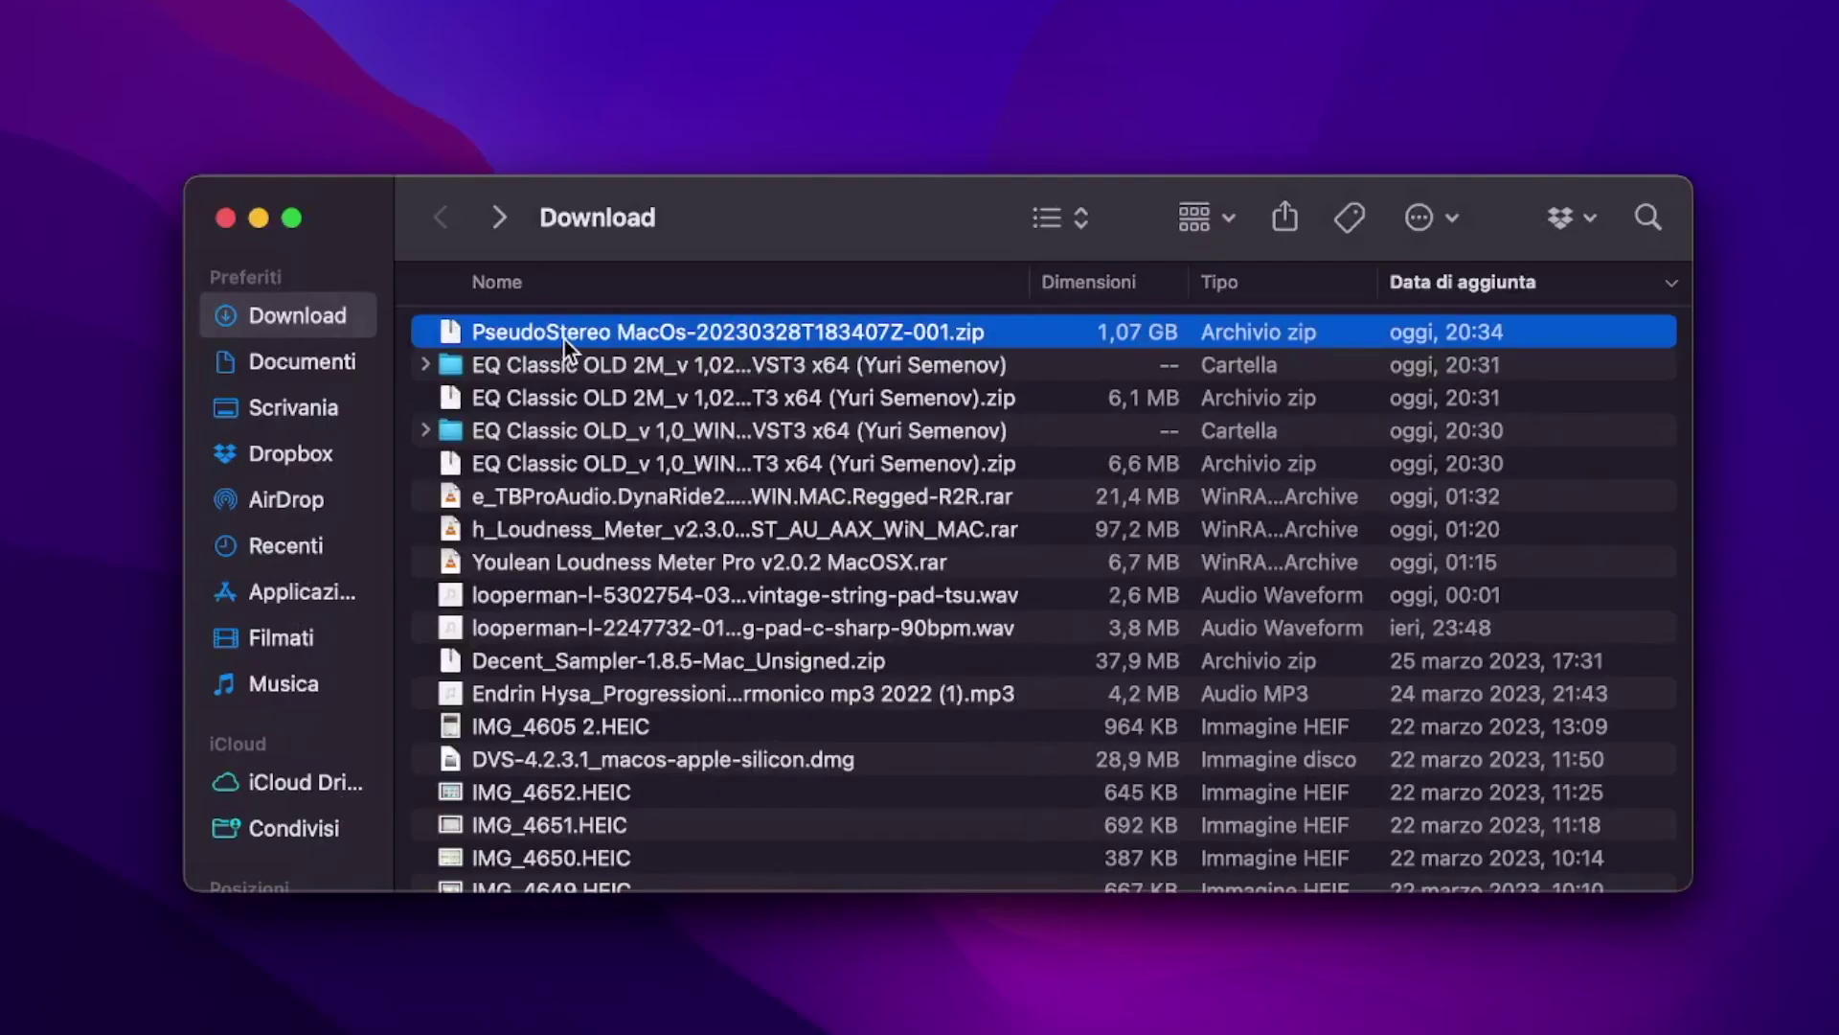
double_click(566, 341)
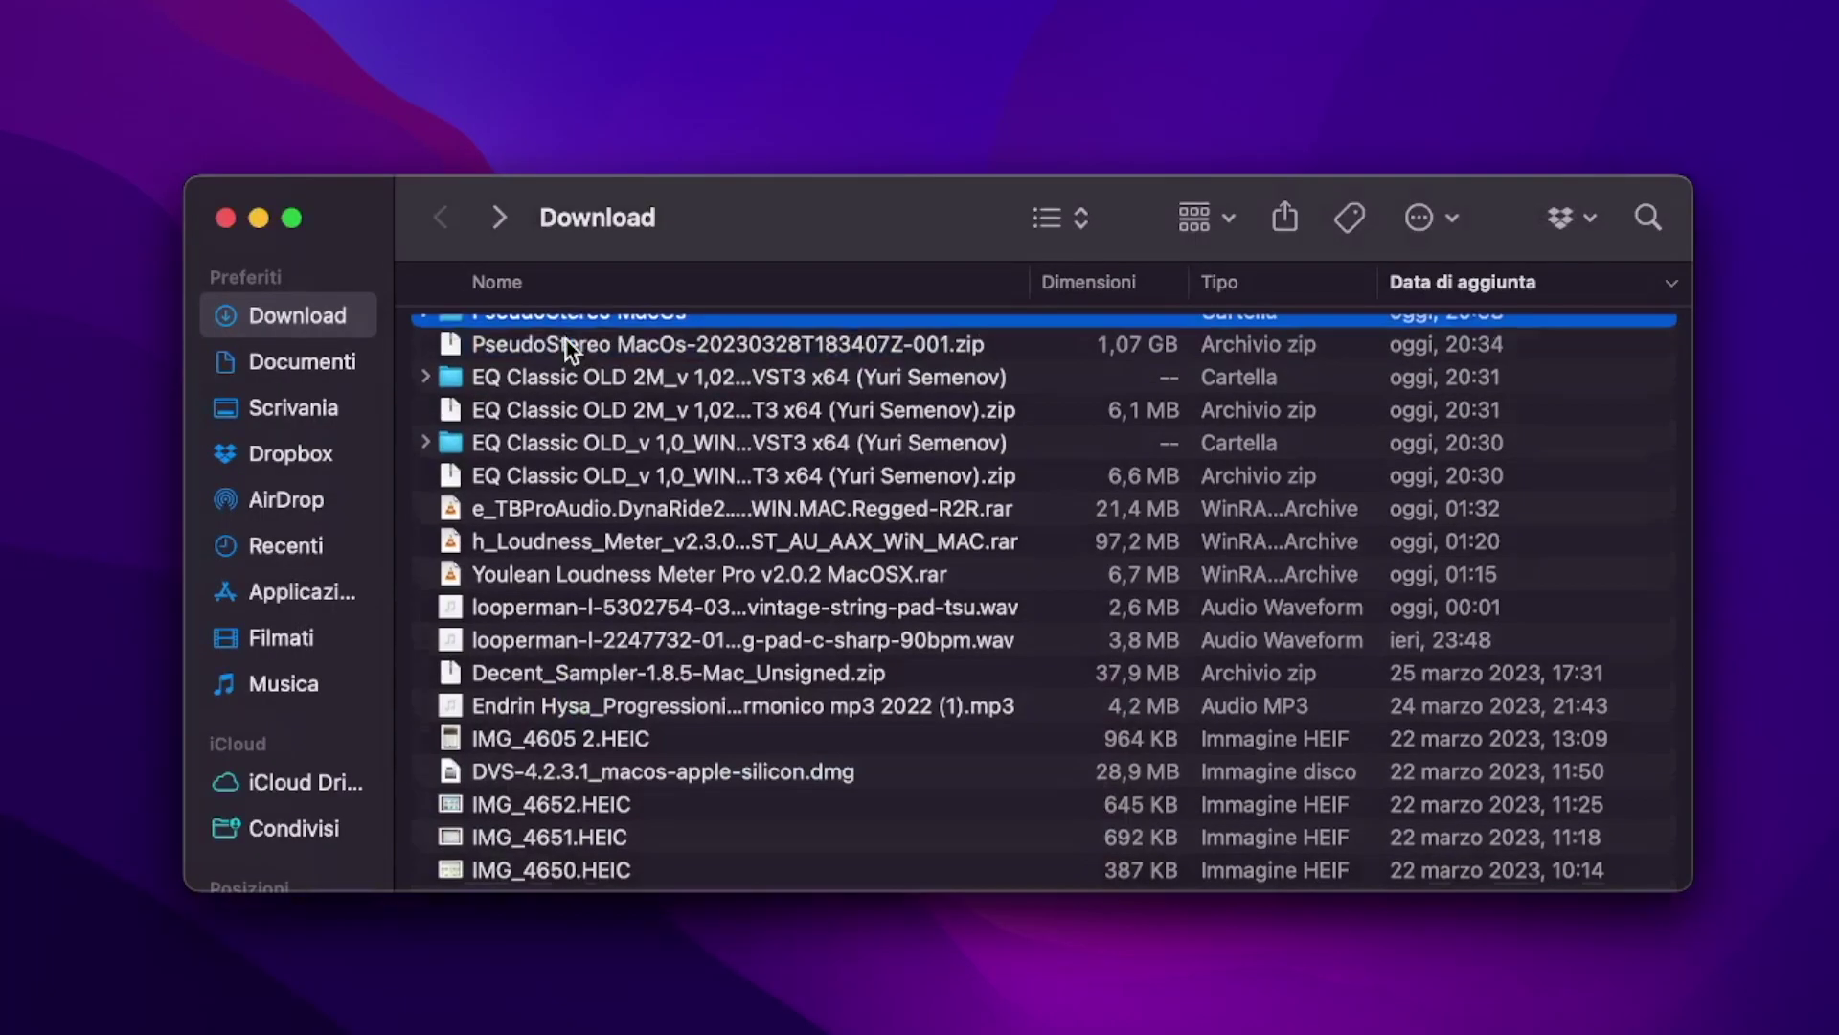
Step: In the PseudoStereo MacOs folder, extract the EQ Classic OLD 2M v1,02 Mac AU archive and open the extracted folder
double_click(520, 335)
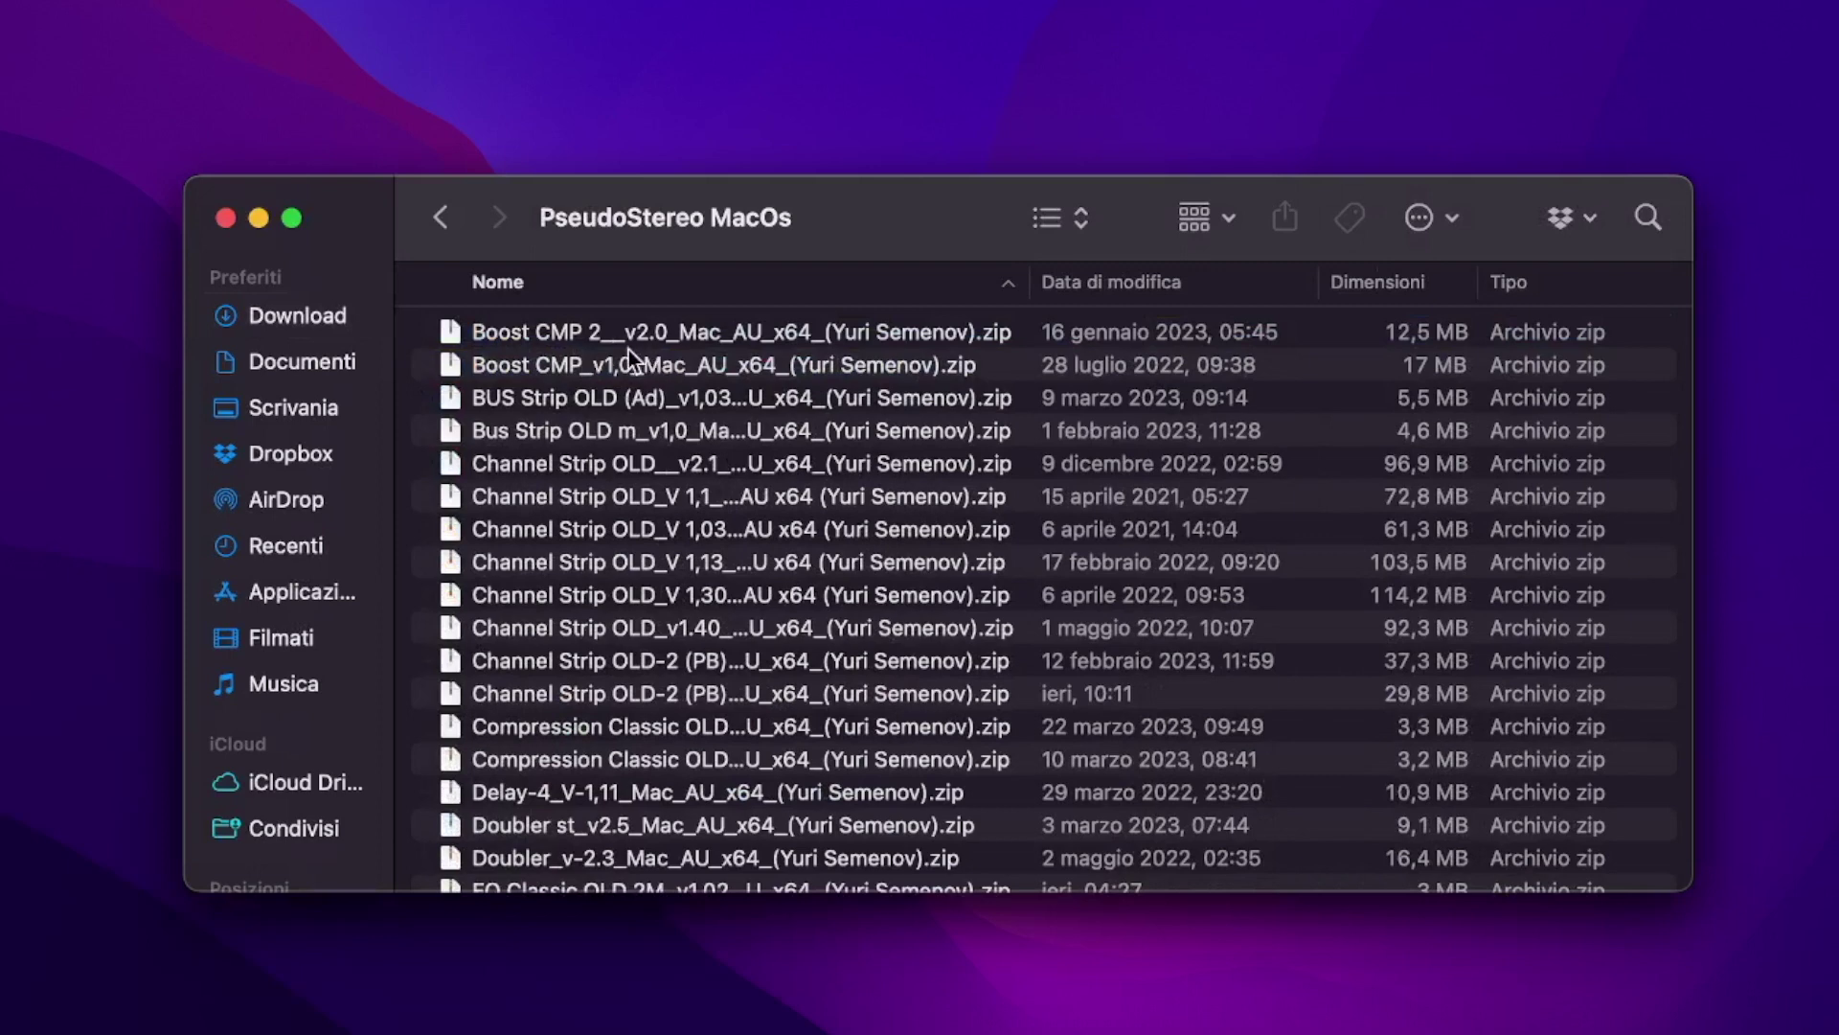
scroll(628, 349, down, 5)
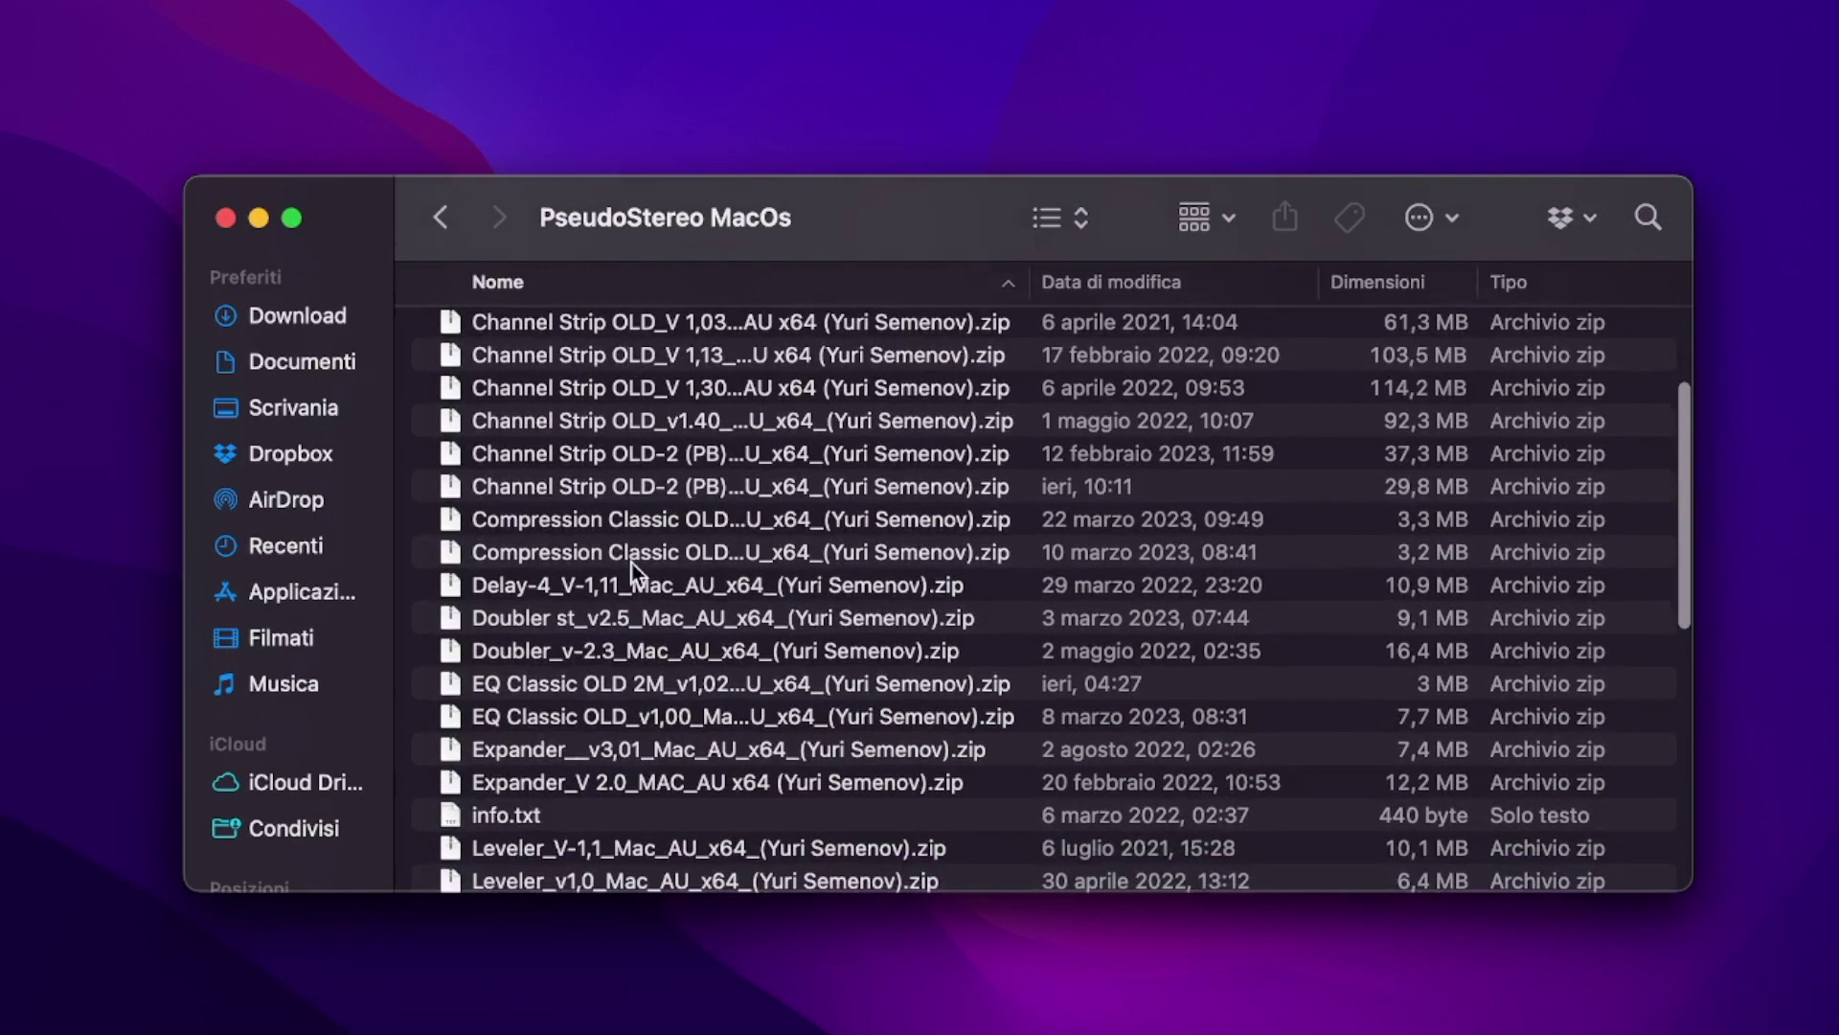
click(565, 688)
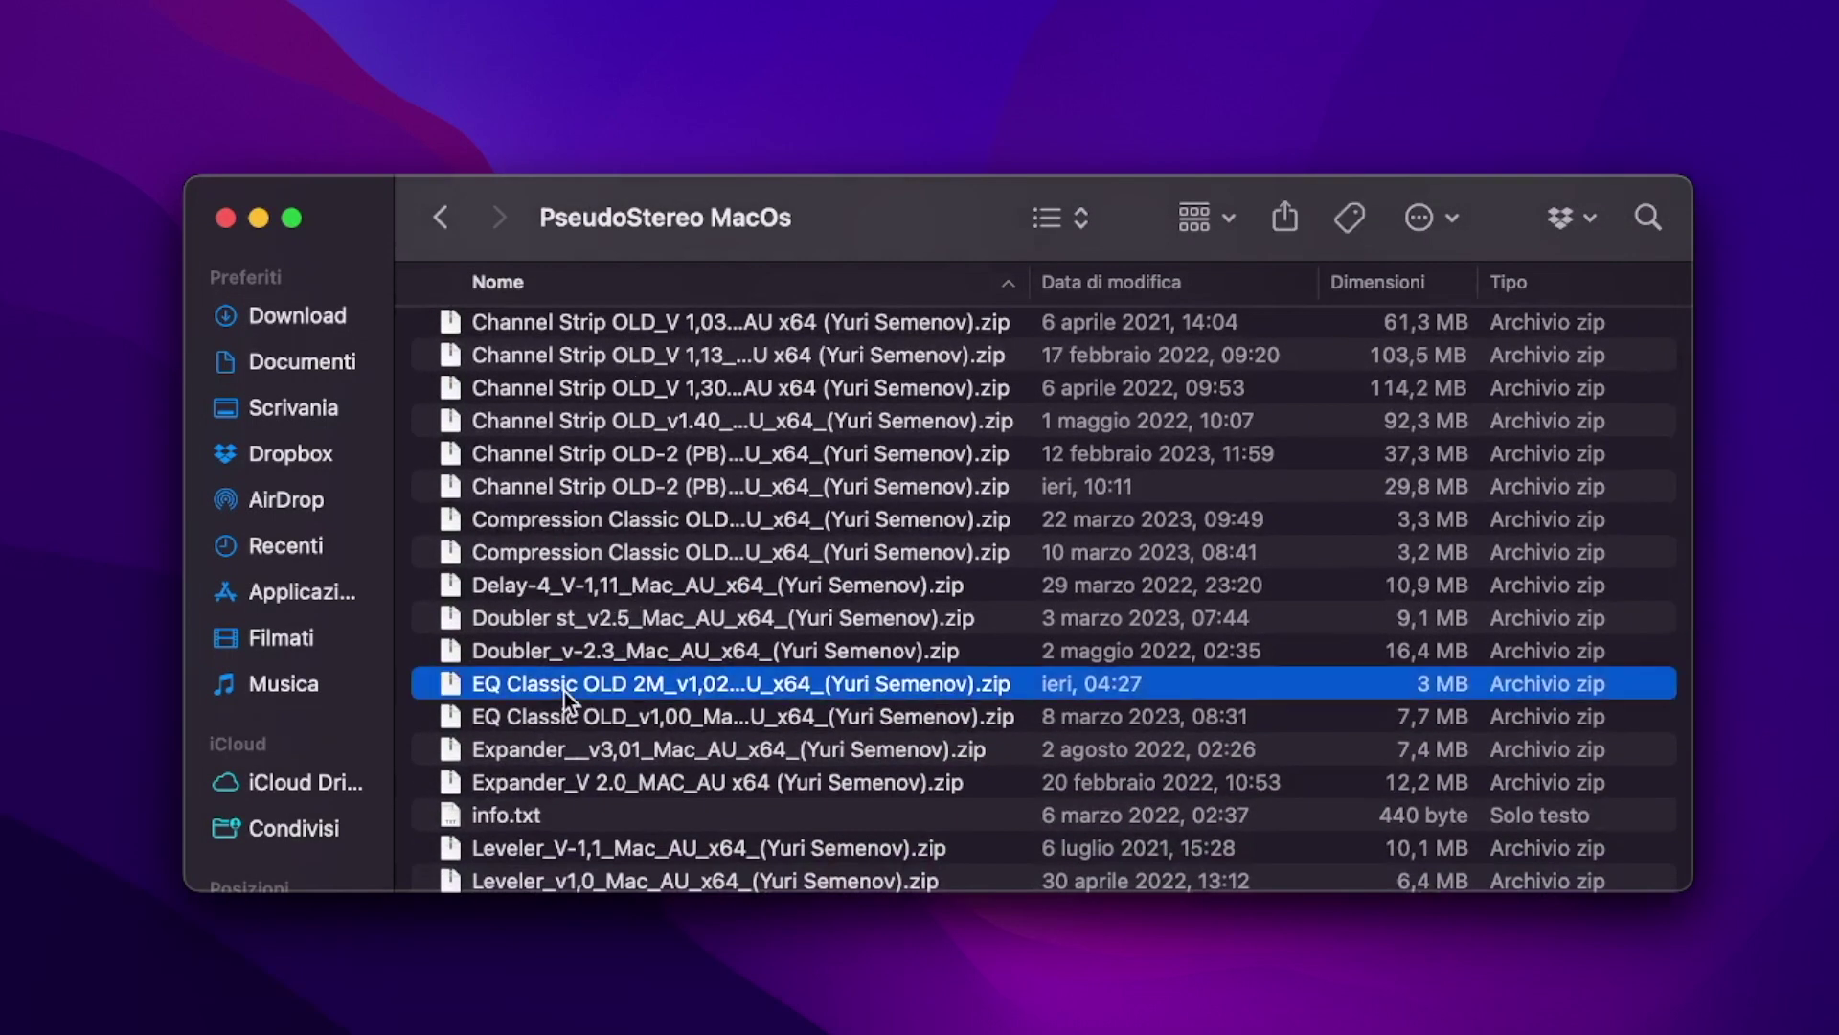
double_click(565, 688)
double_click(566, 688)
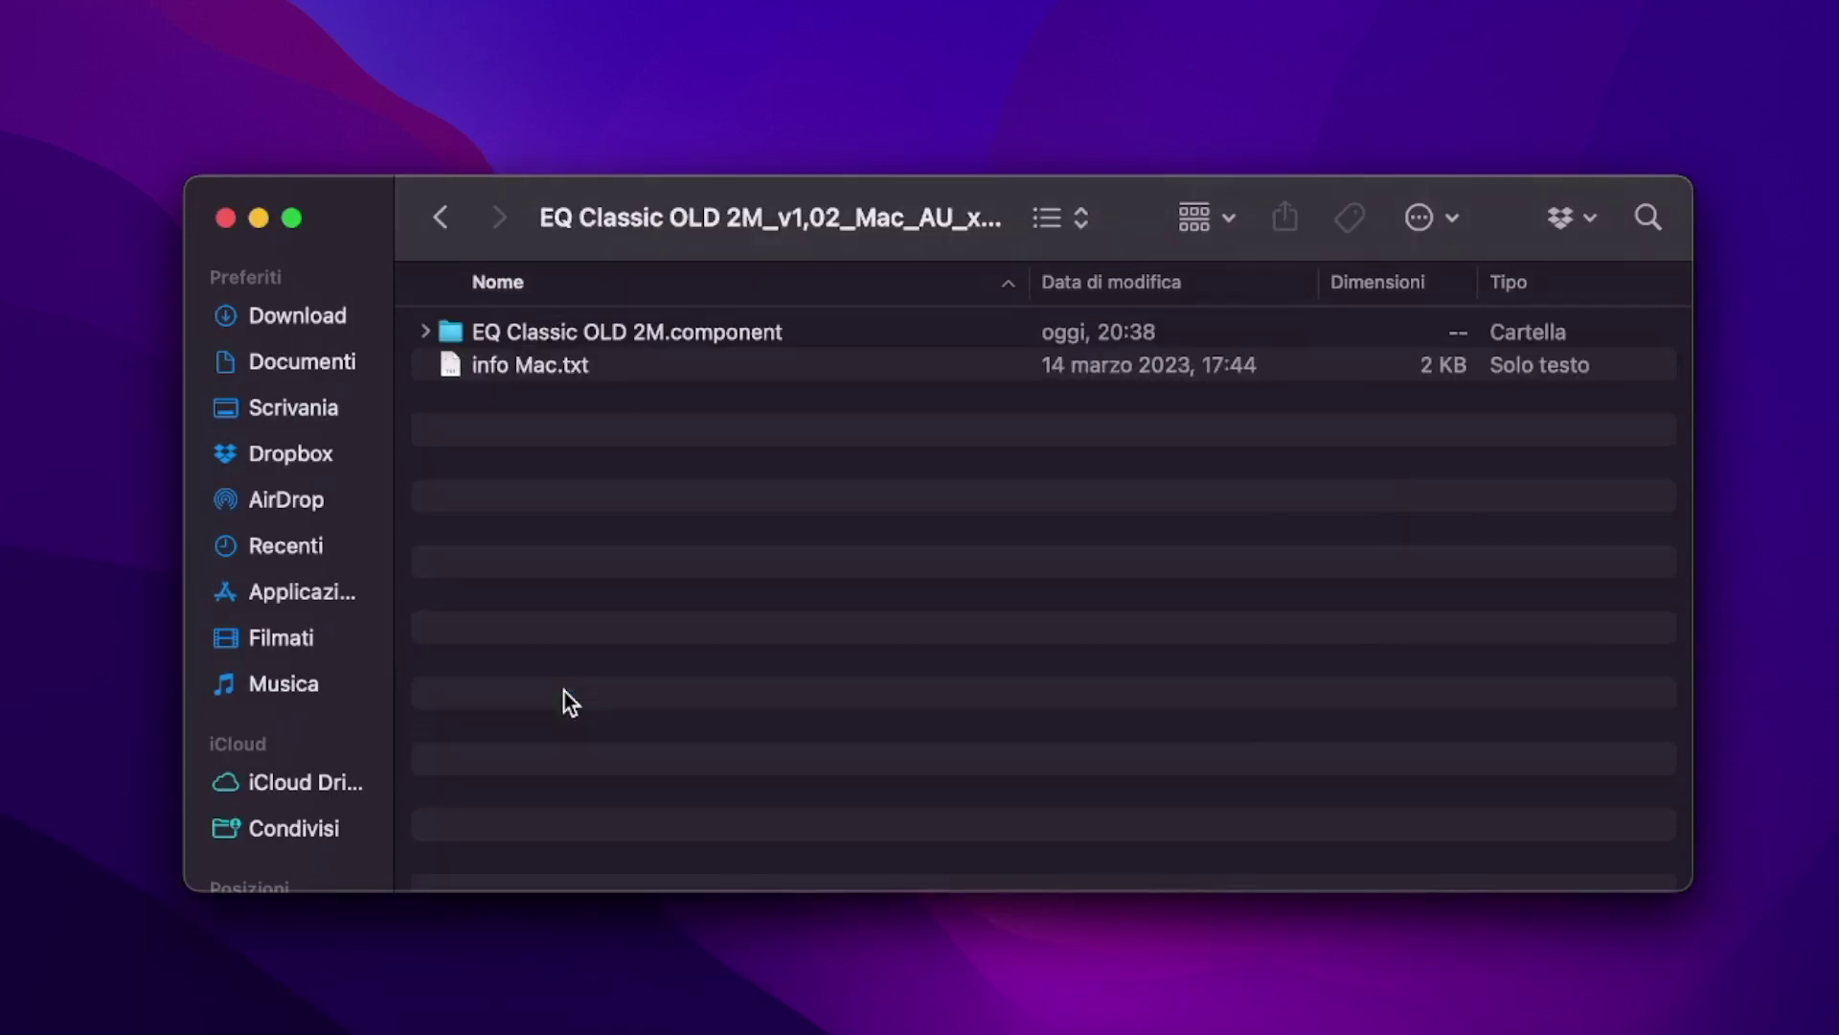
Step: Inspect the contents of EQ Classic OLD 2M.component, including its MacOS and PlugIns subfolders
double_click(562, 331)
double_click(560, 331)
double_click(532, 366)
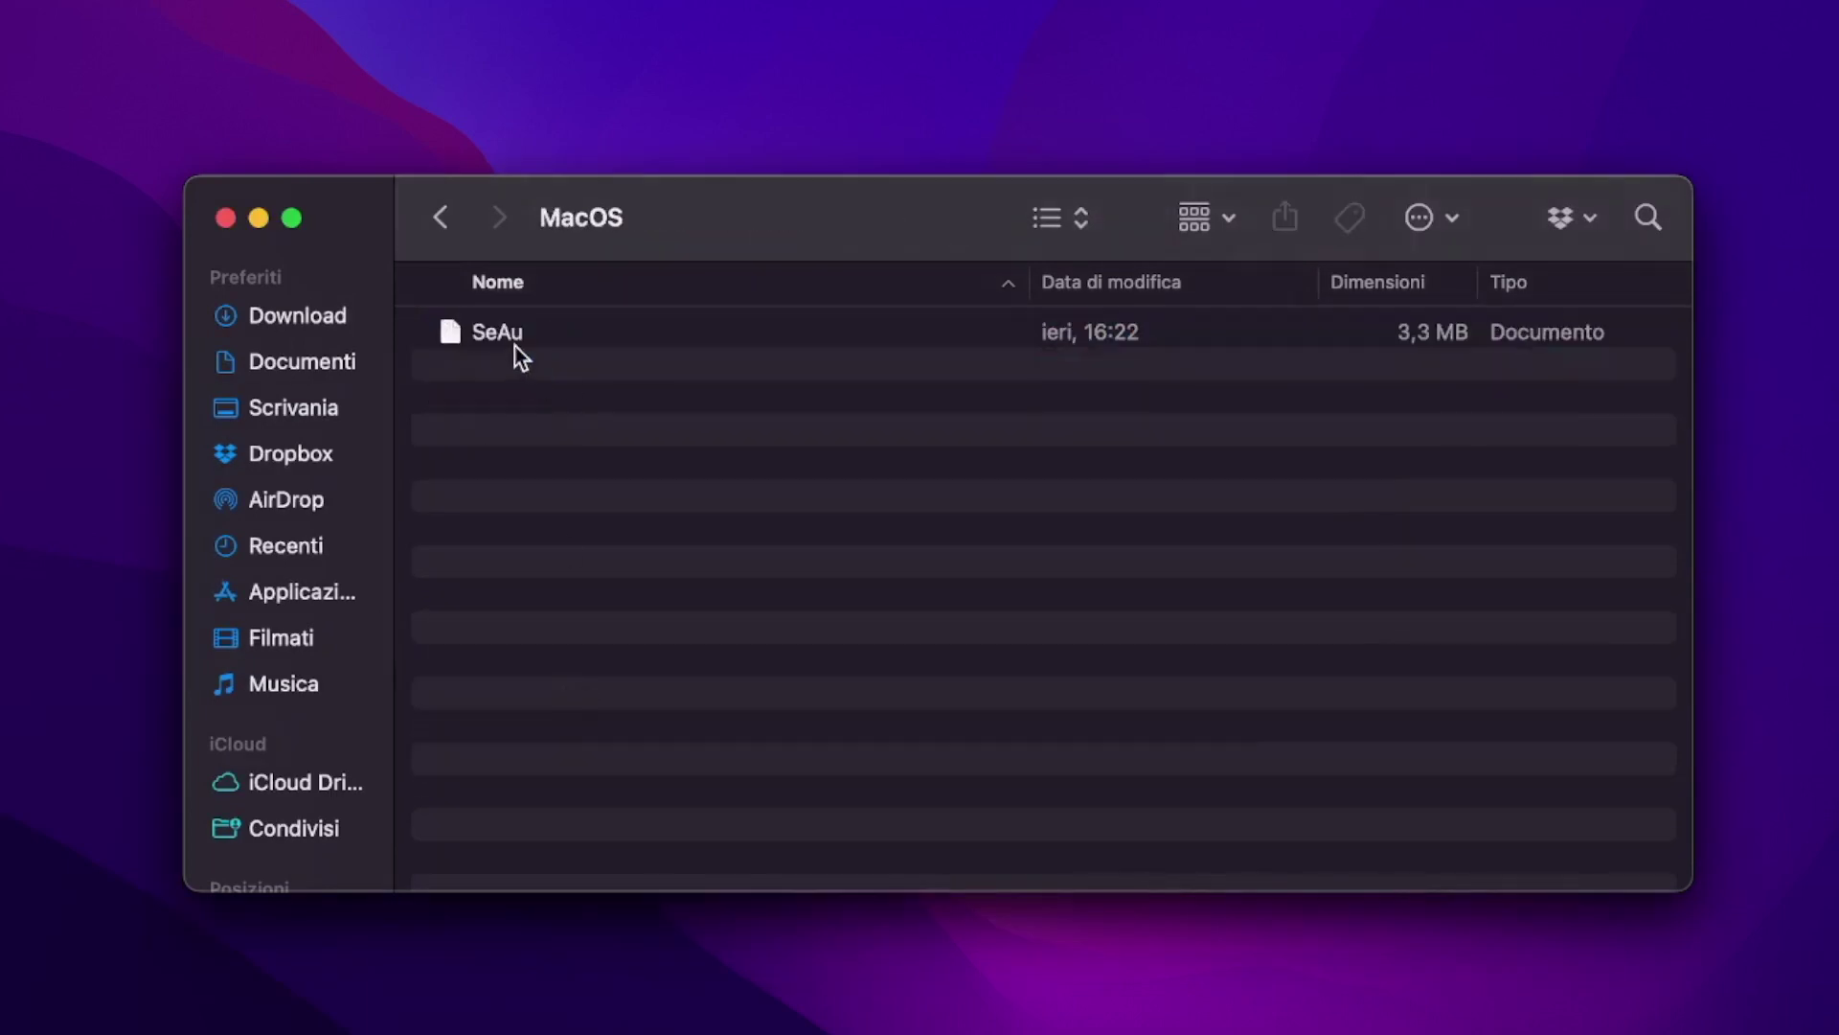
click(442, 220)
double_click(510, 396)
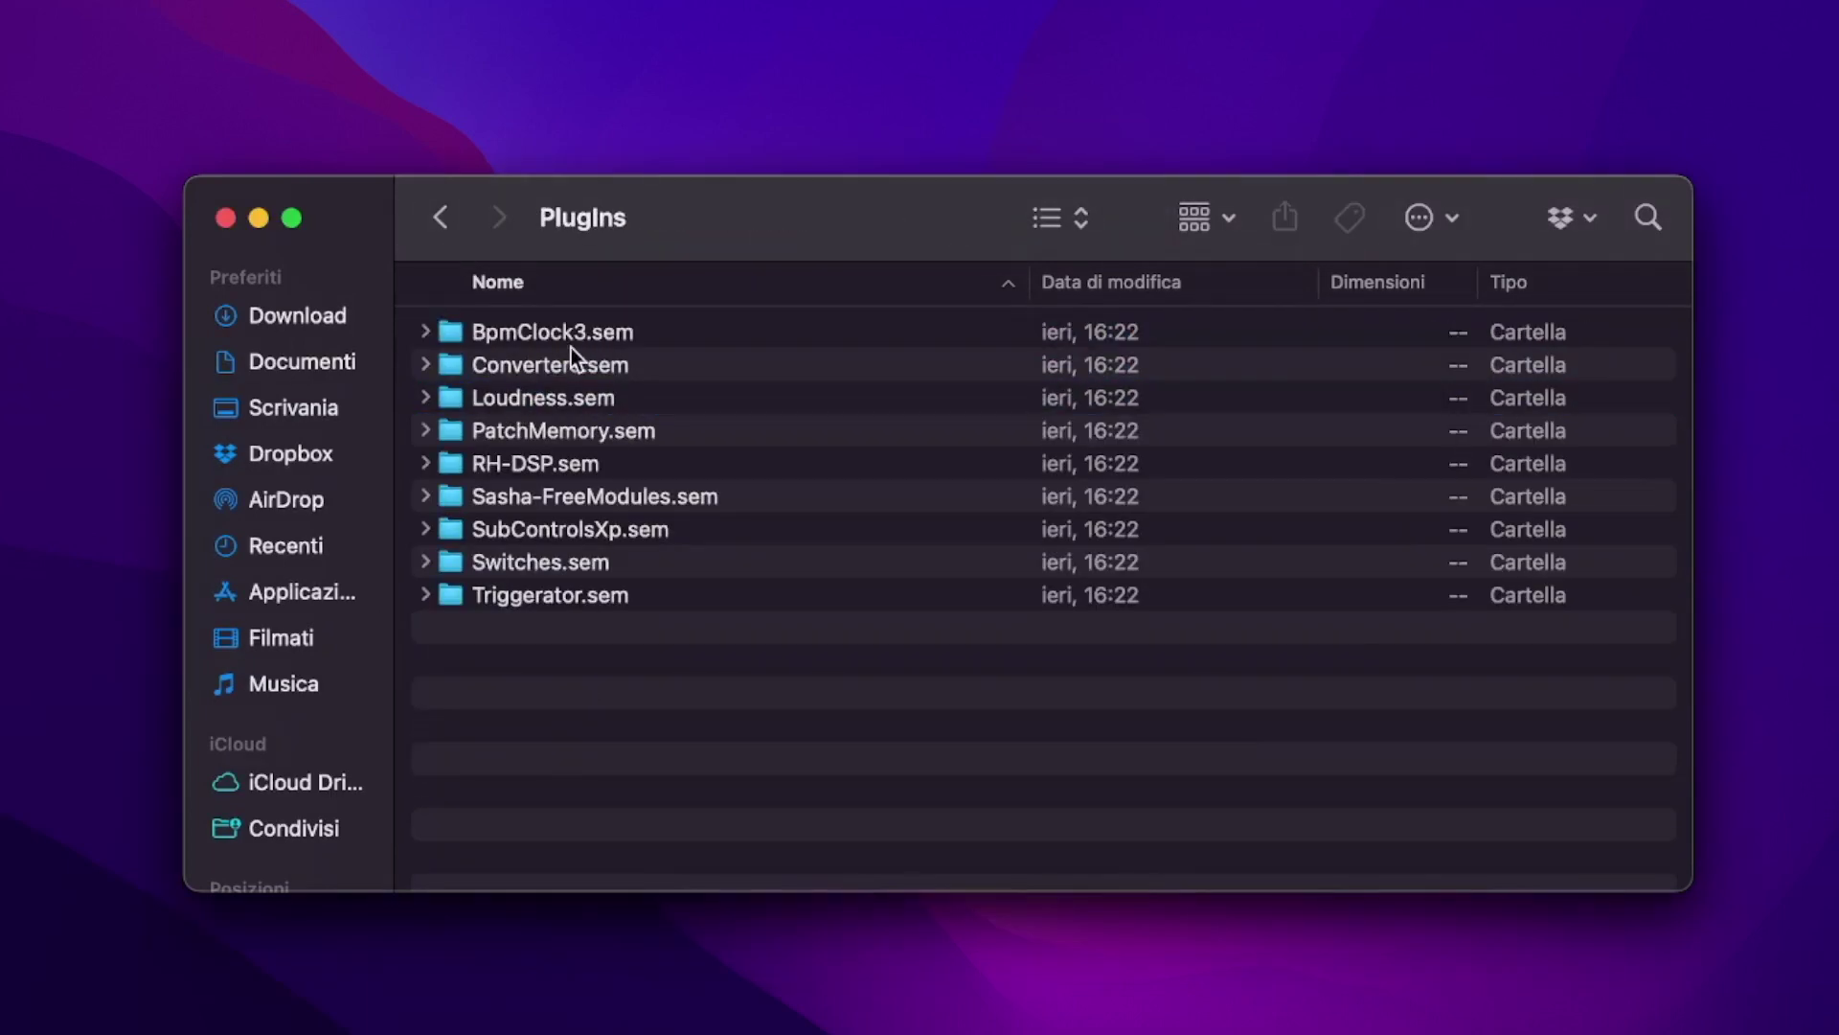
click(444, 220)
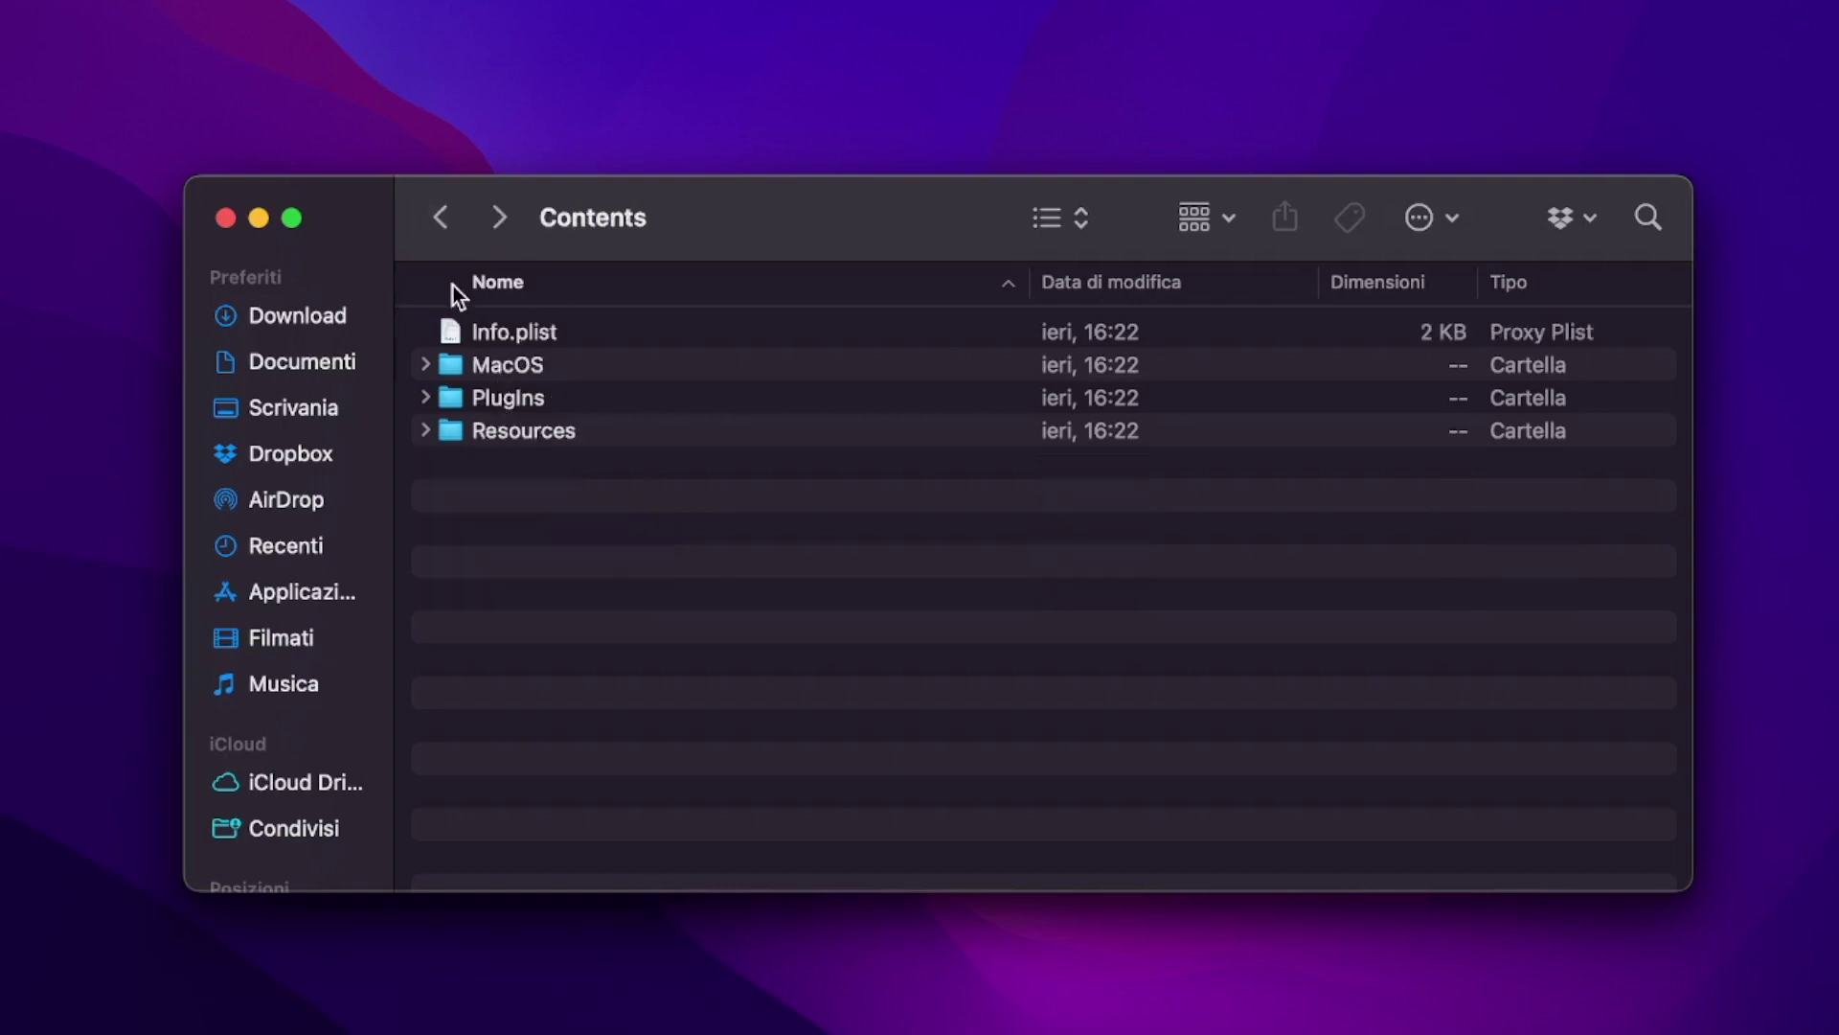
Step: Return to the extracted EQ Classic OLD 2M folder and open info Mac.txt to read the installation instructions
click(446, 230)
click(446, 230)
click(521, 372)
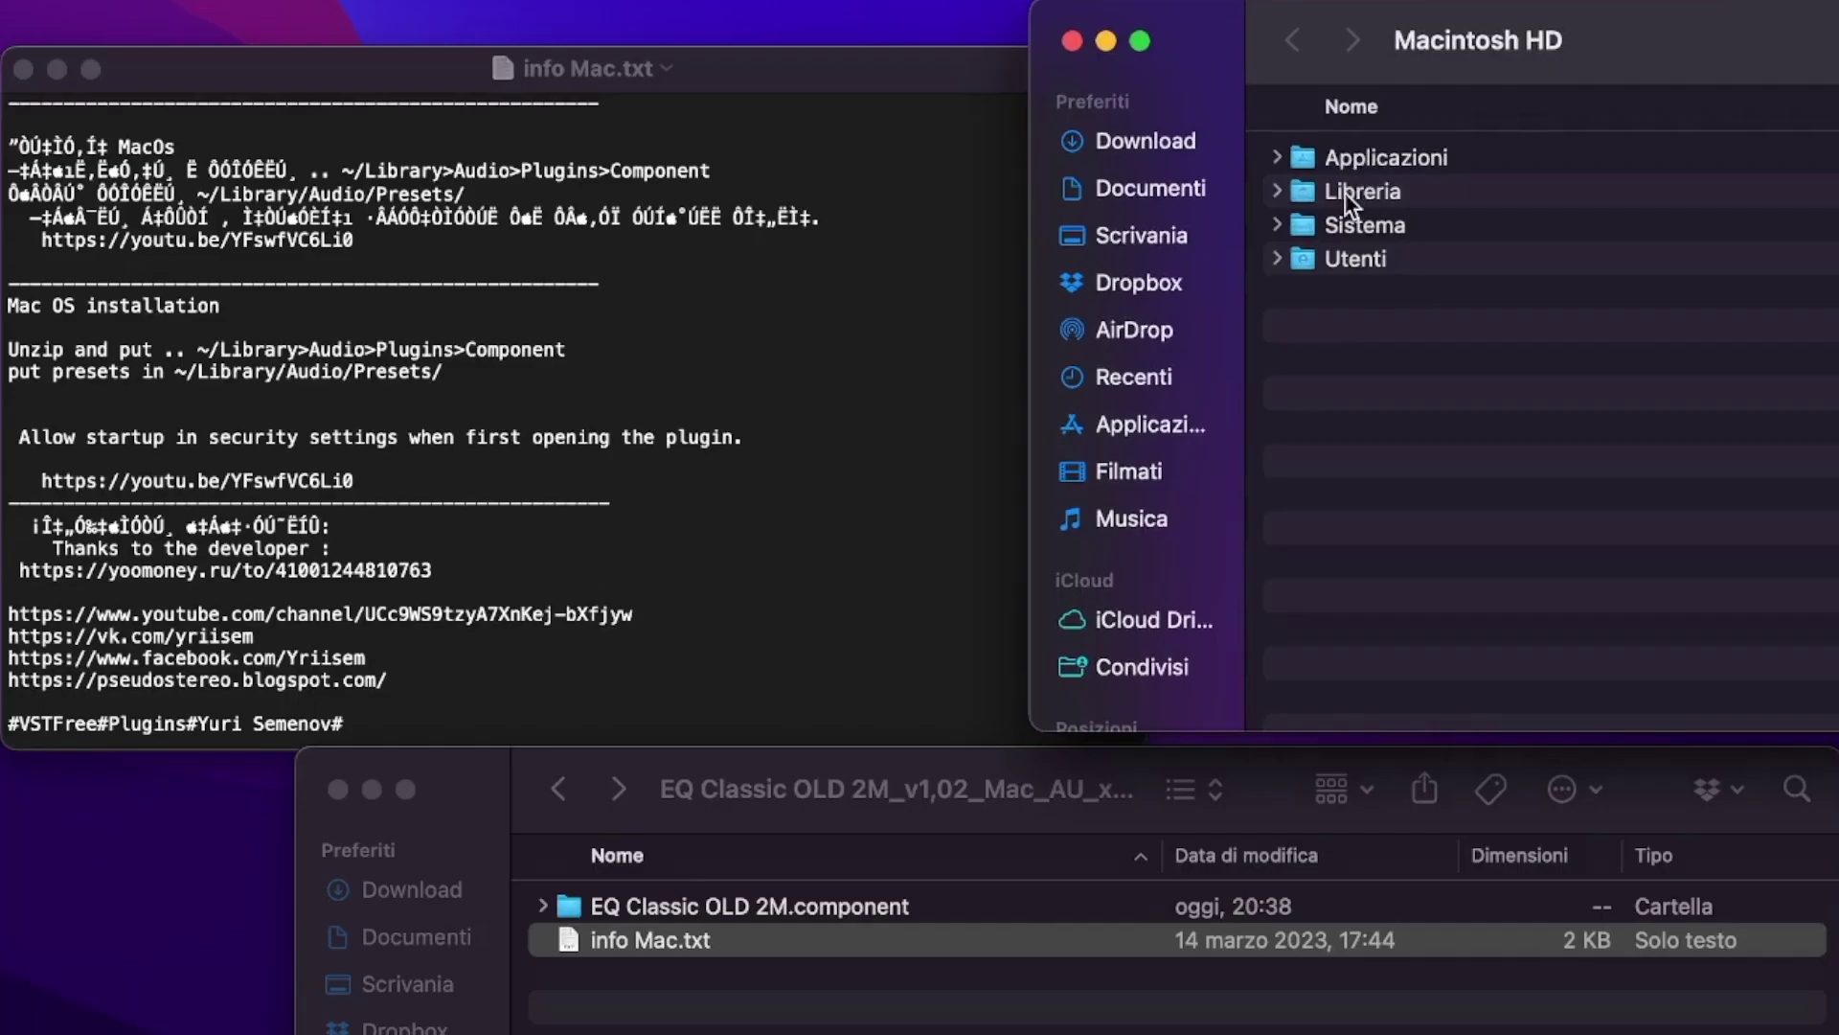
Step: Open Libreria > Audio > Plug-Ins on Macintosh HD and place EQ Classic OLD 2M.component in its Components folder
double_click(1345, 191)
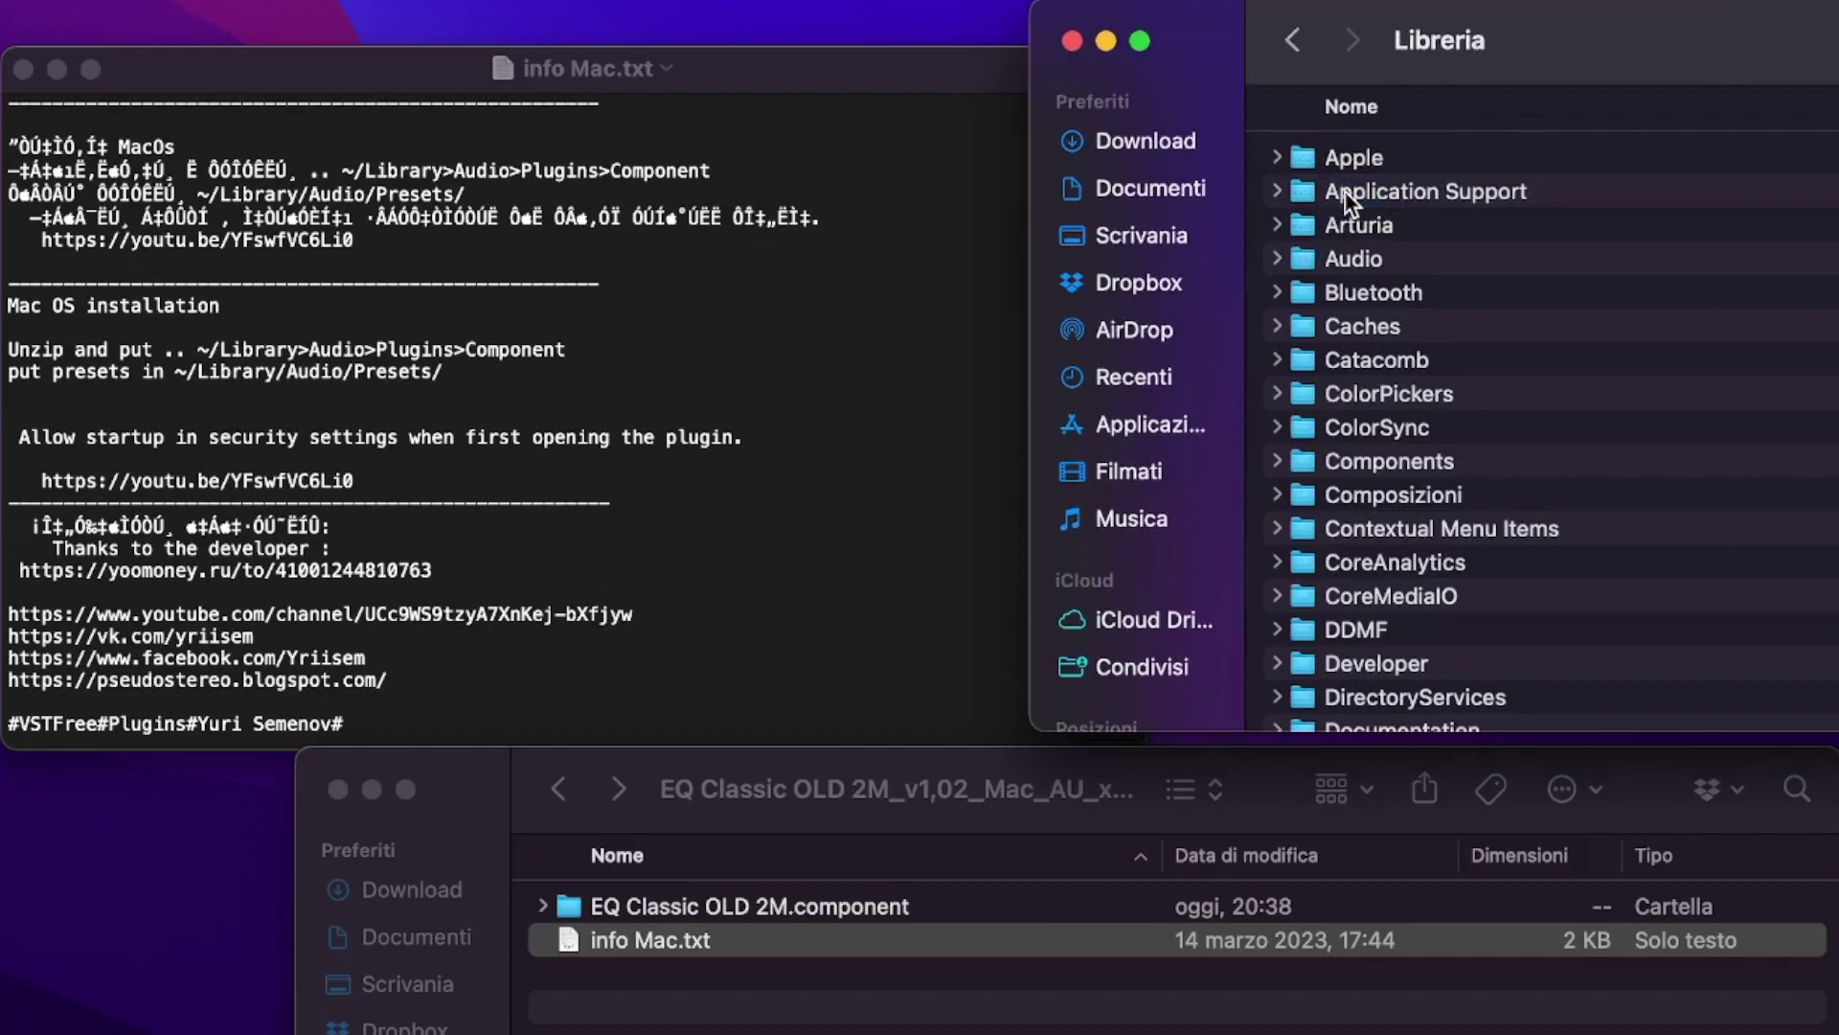
double_click(1383, 259)
double_click(1385, 437)
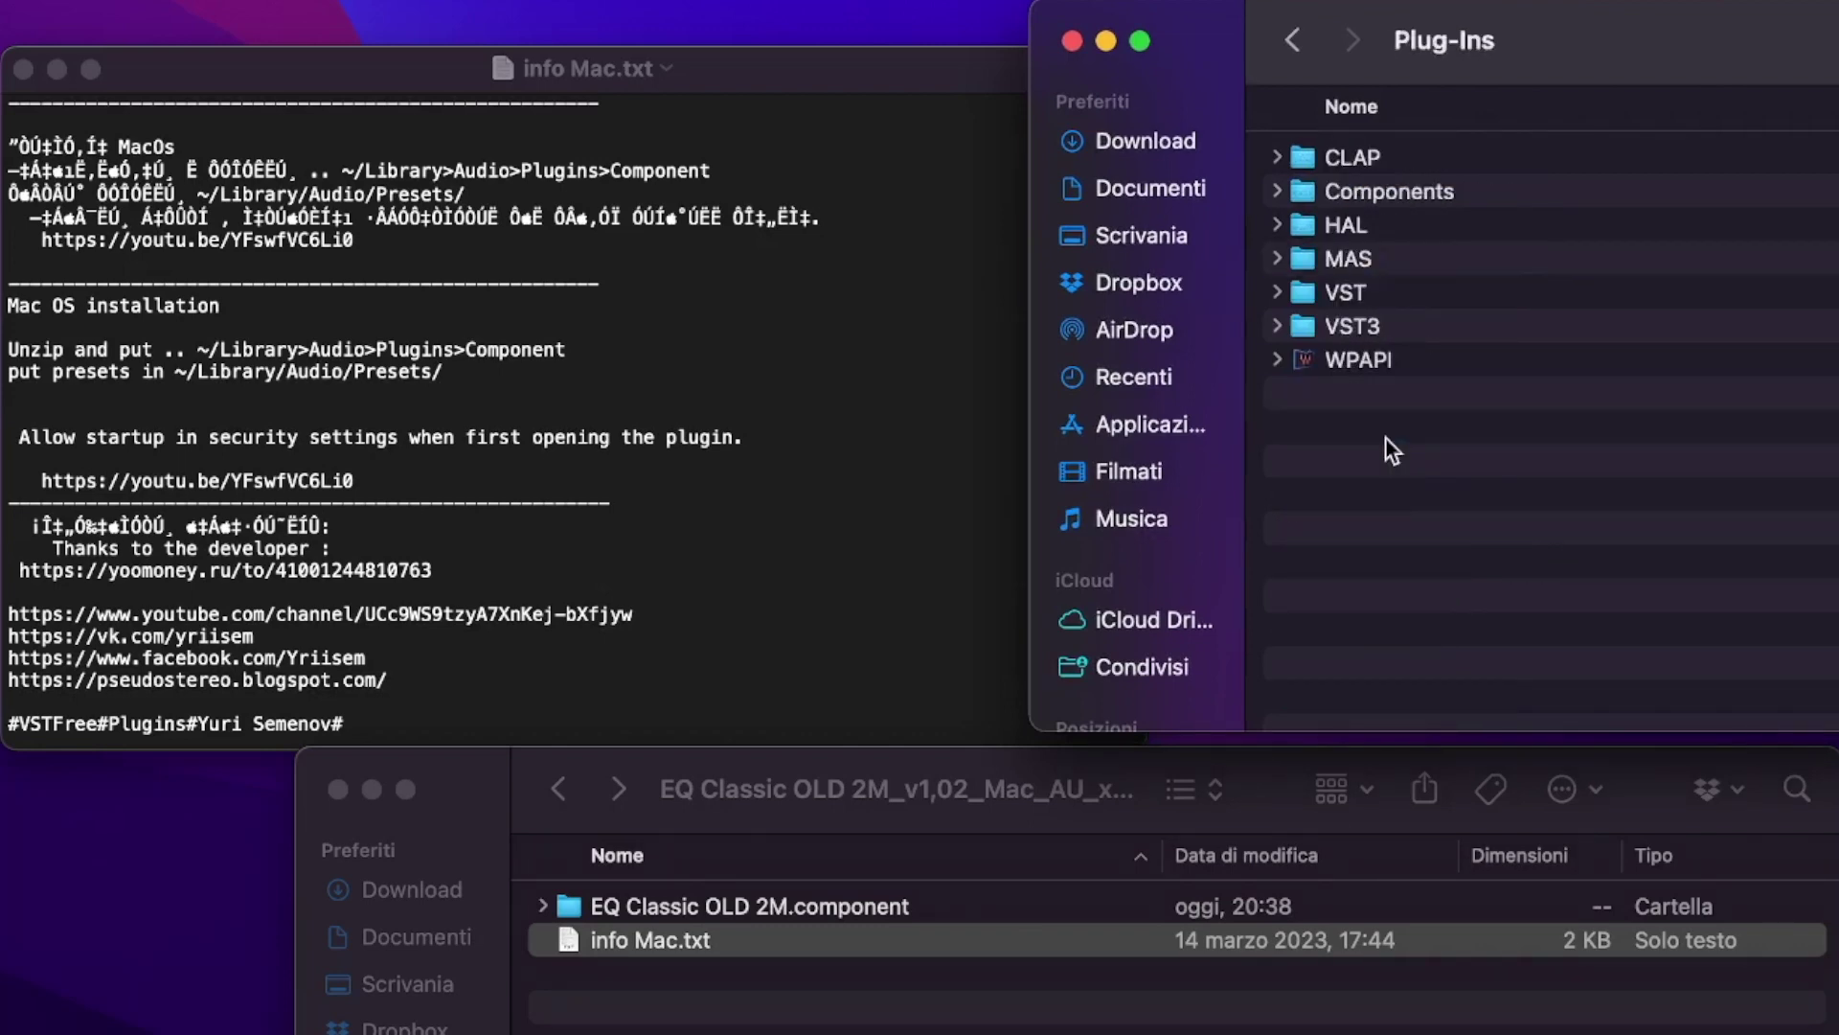
drag(818, 885, 1389, 192)
drag(784, 910, 1405, 182)
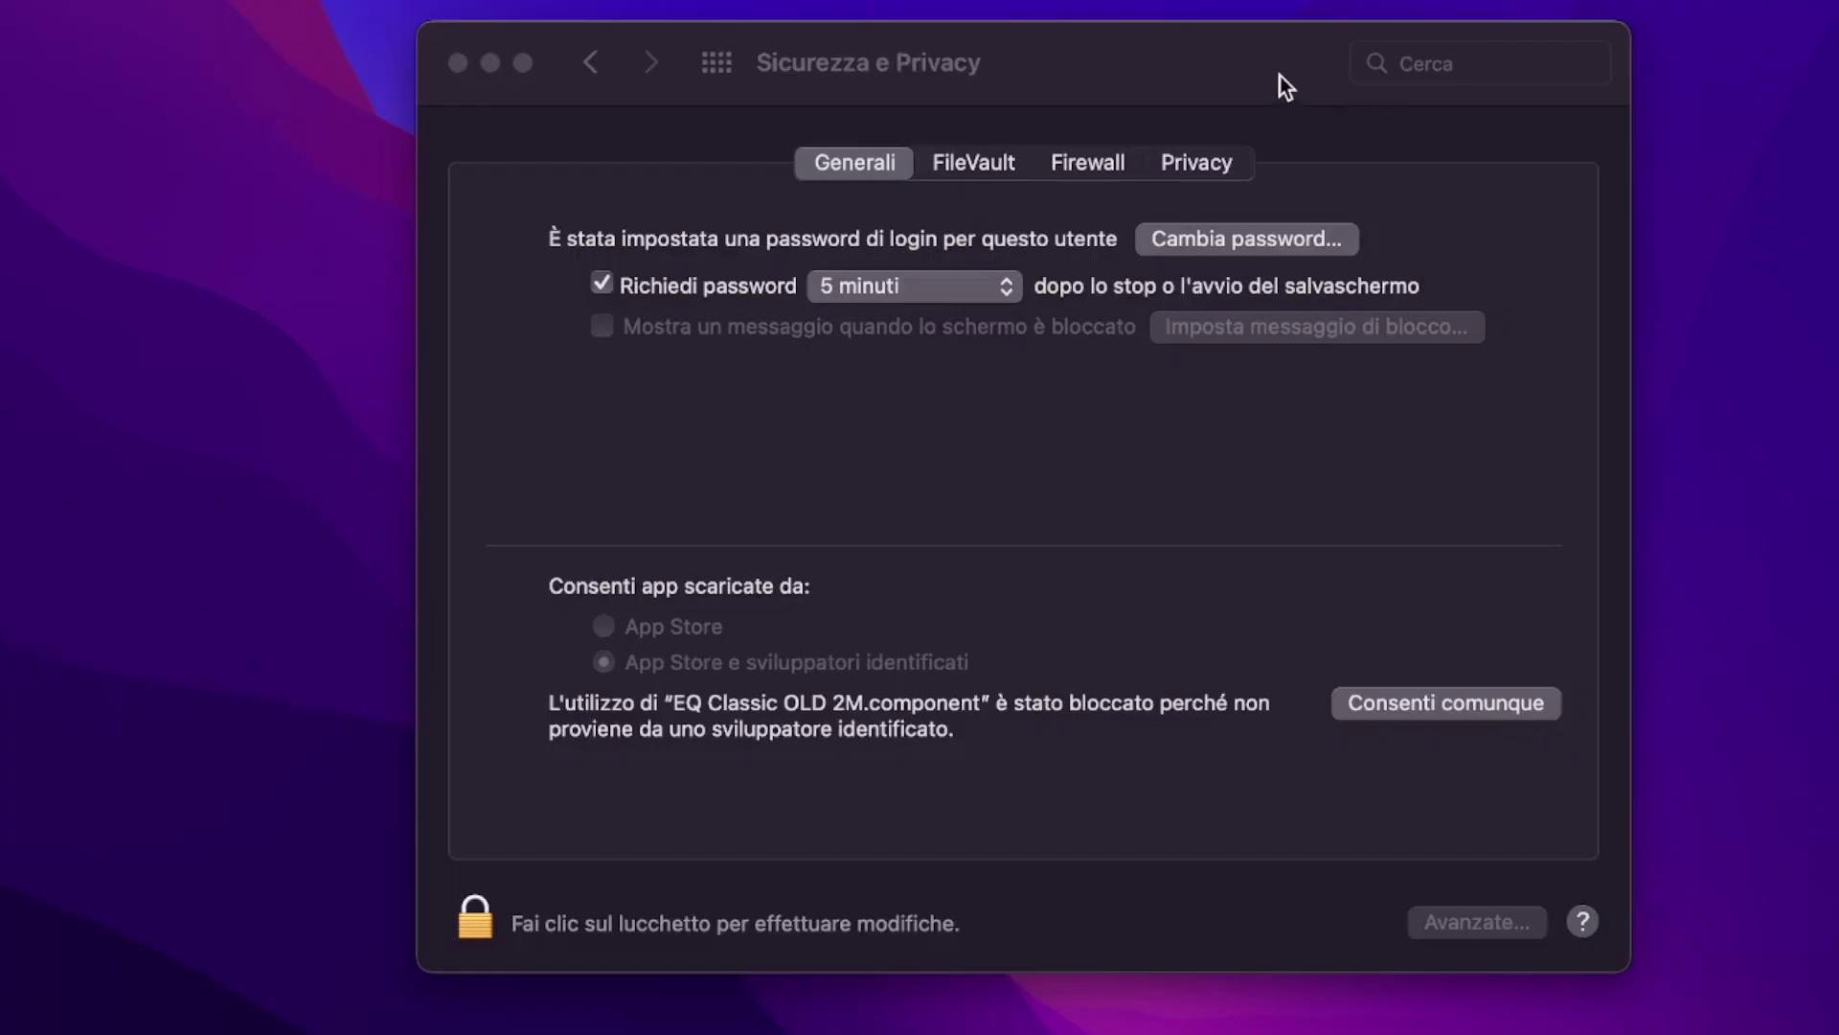
Step: Allow the blocked EQ Classic OLD 2M.component in the Sicurezza e Privacy settings and confirm opening it
drag(1280, 77, 1152, 77)
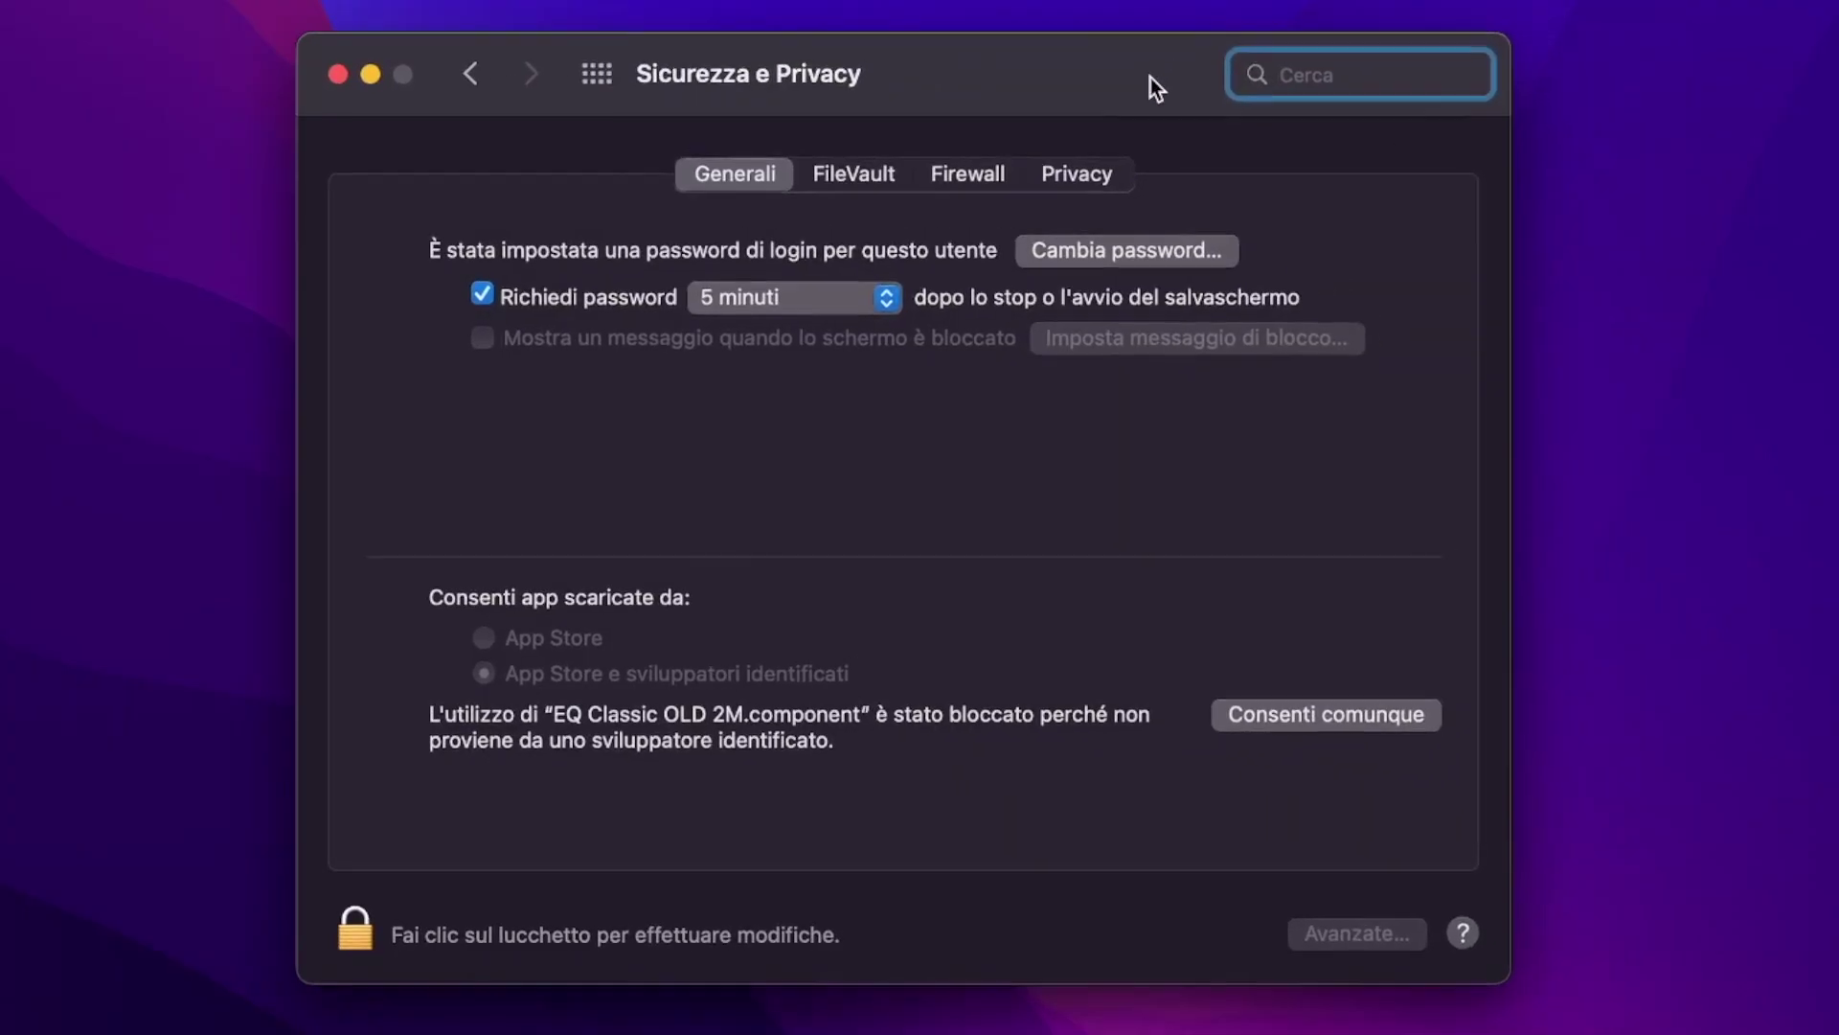
click(1282, 718)
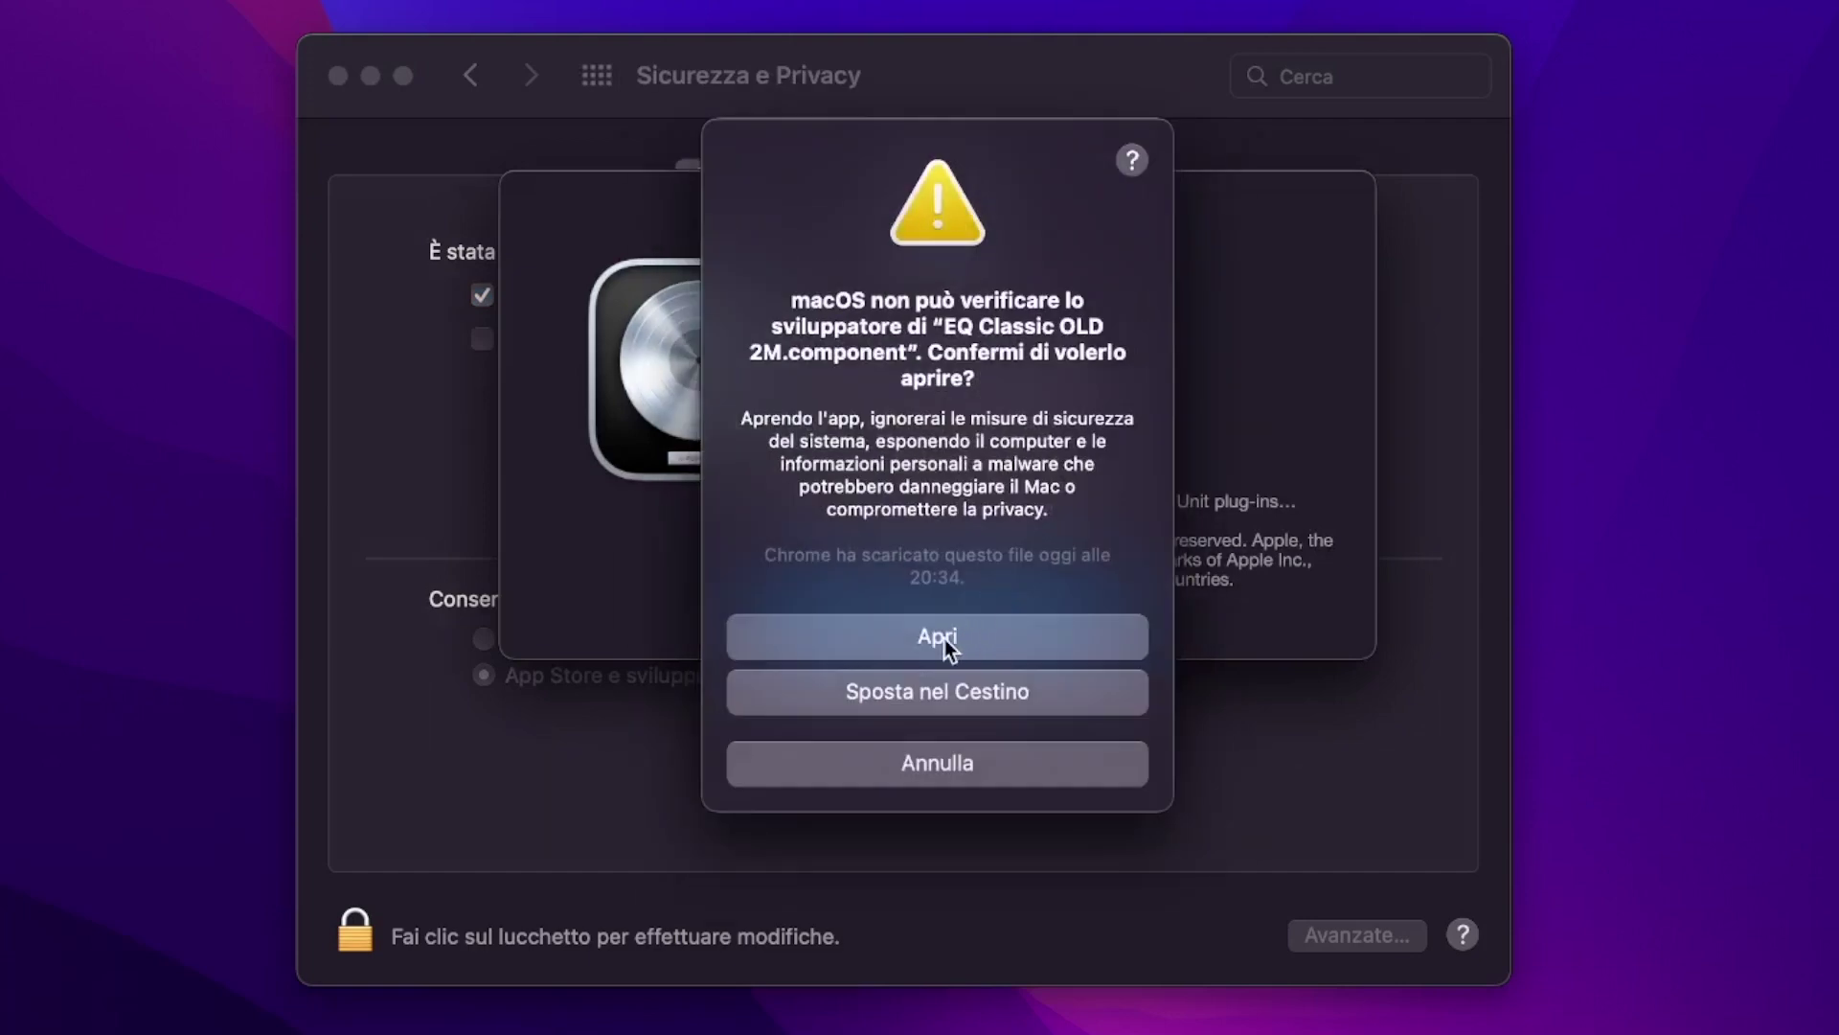
click(942, 636)
click(939, 618)
Step: In Logic Pro, open the Plug-in Manager, filter by the EQ's manufacturer and select EQ Classic OLD 2M
click(210, 20)
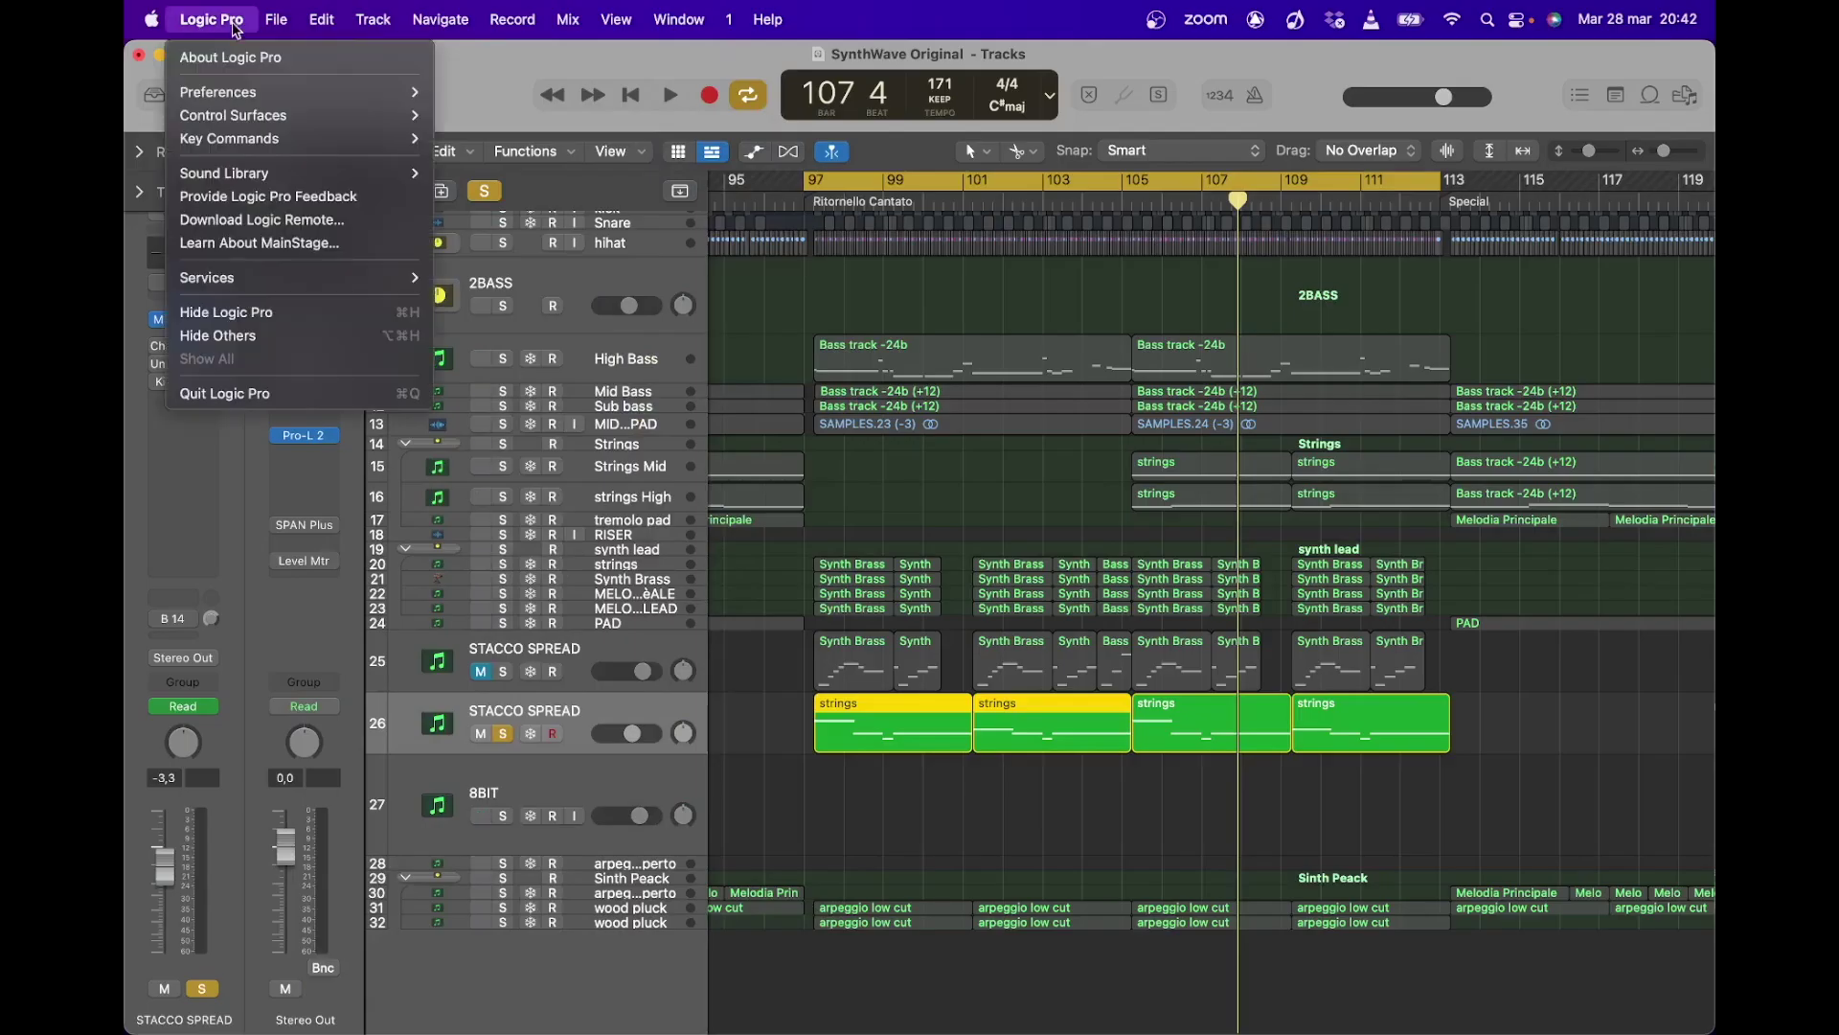
mouse_move(288, 92)
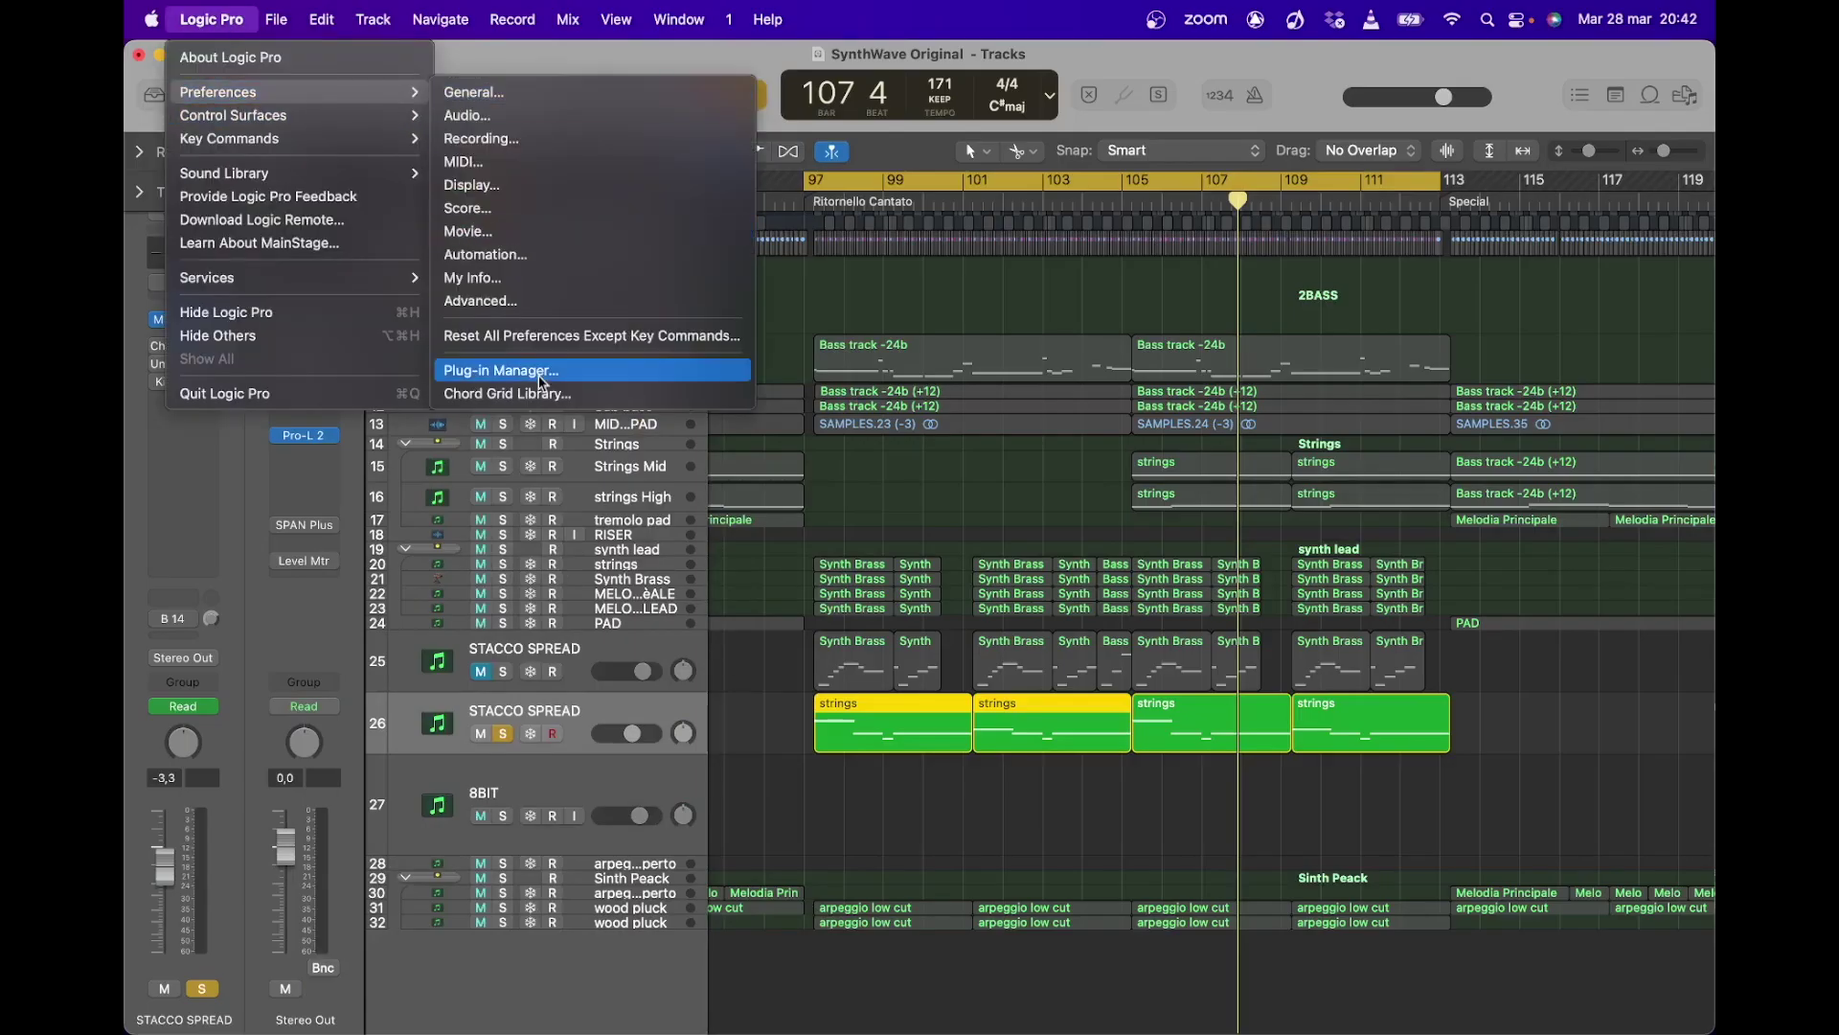
click(543, 371)
scroll(241, 916, down, 15)
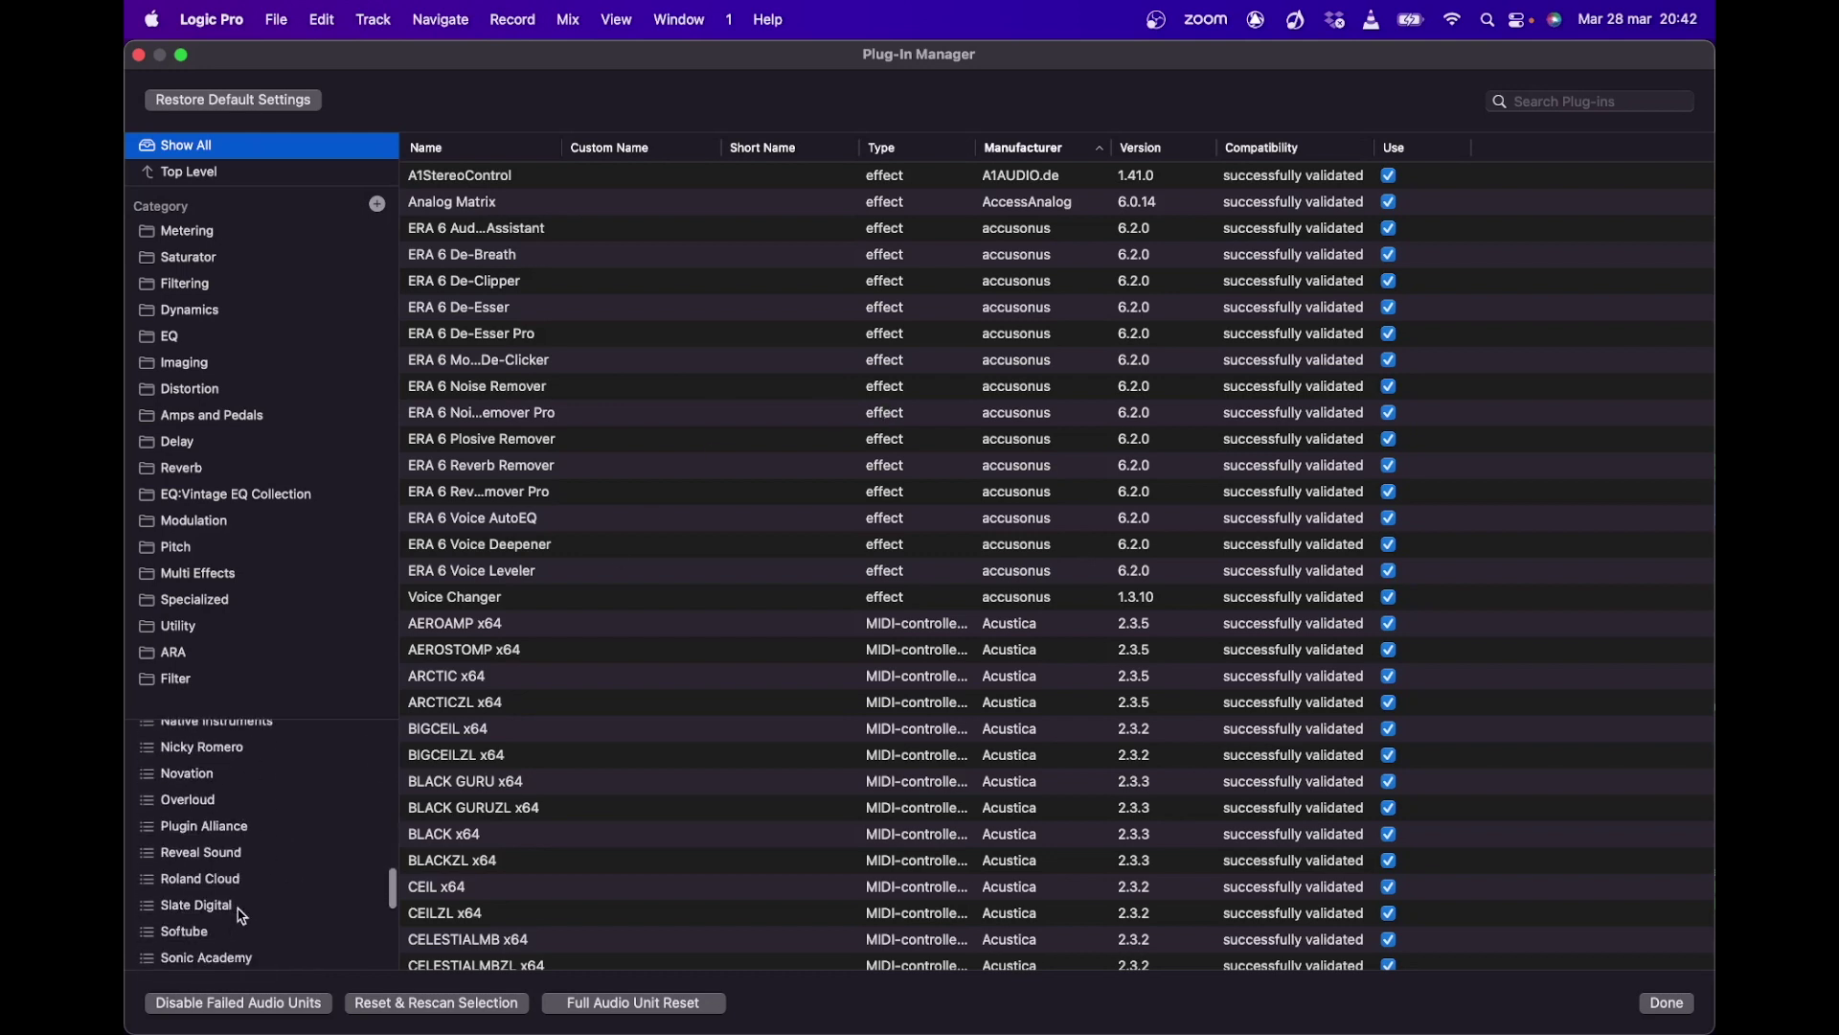
click(229, 957)
click(1305, 179)
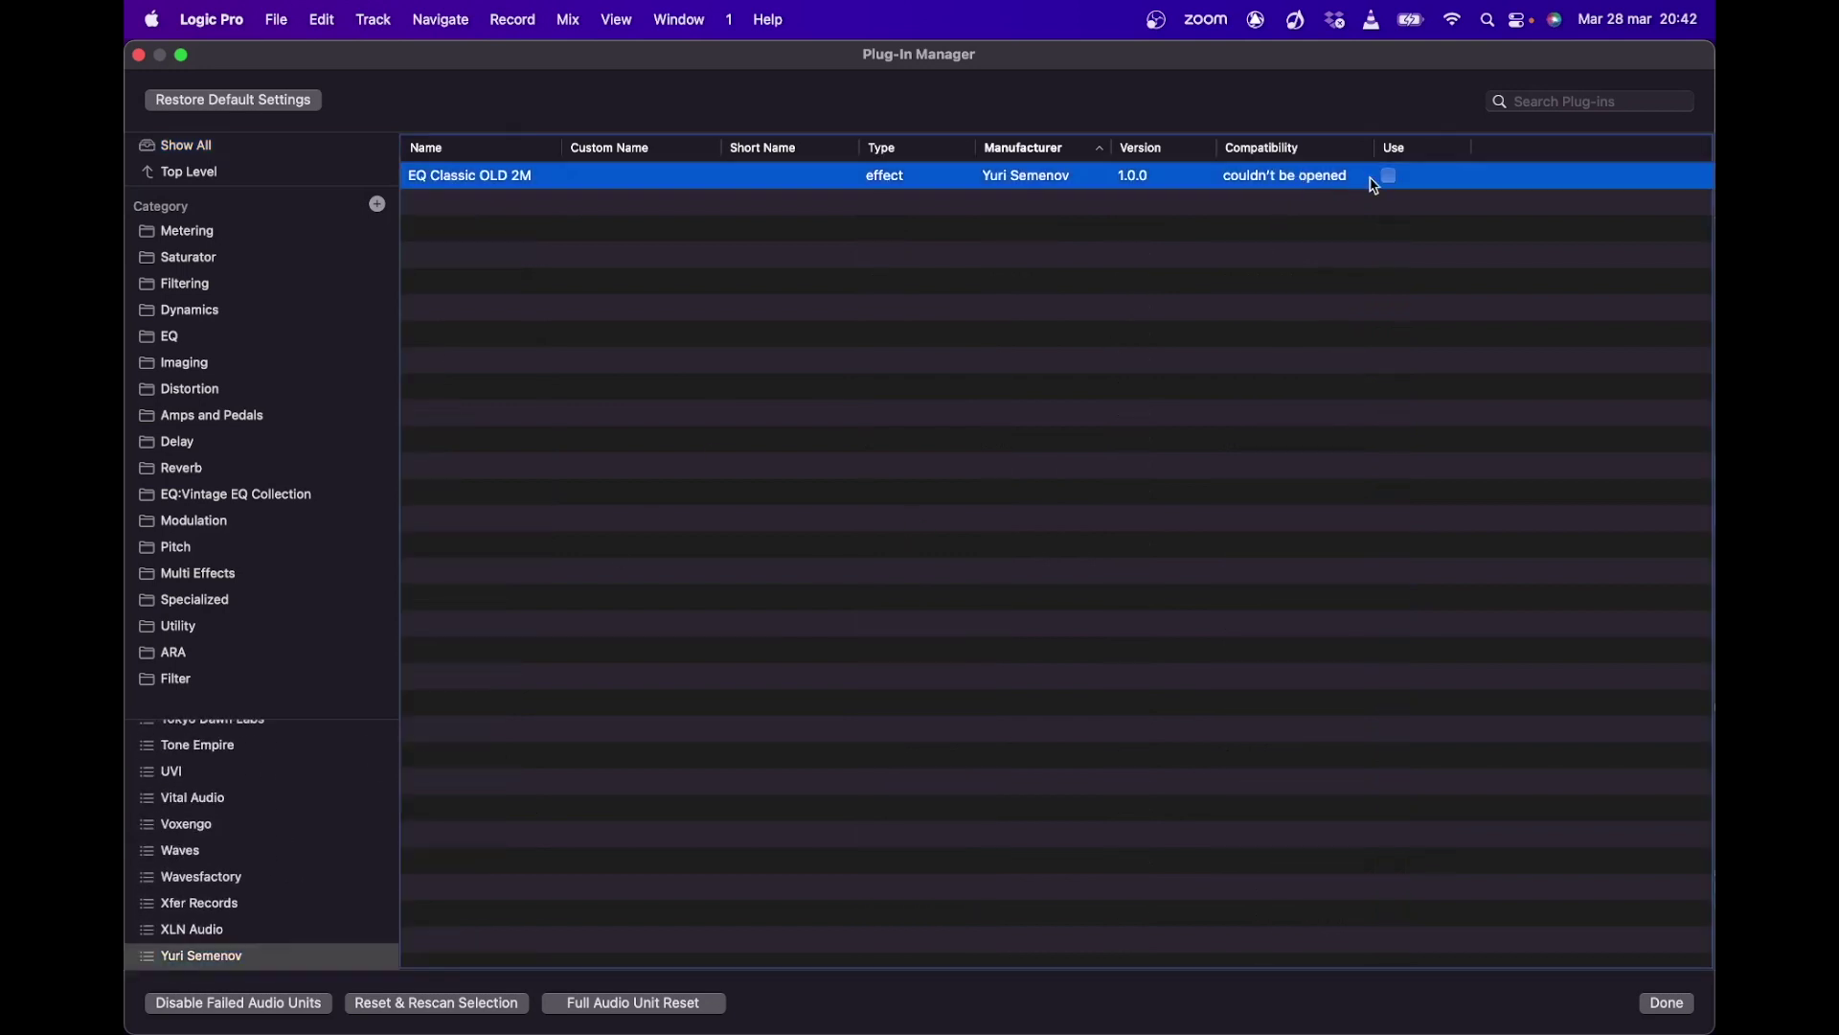
Step: Enable EQ Classic OLD 2M for use, reset and rescan it, and close the validation result and the Plug-in Manager
click(1390, 178)
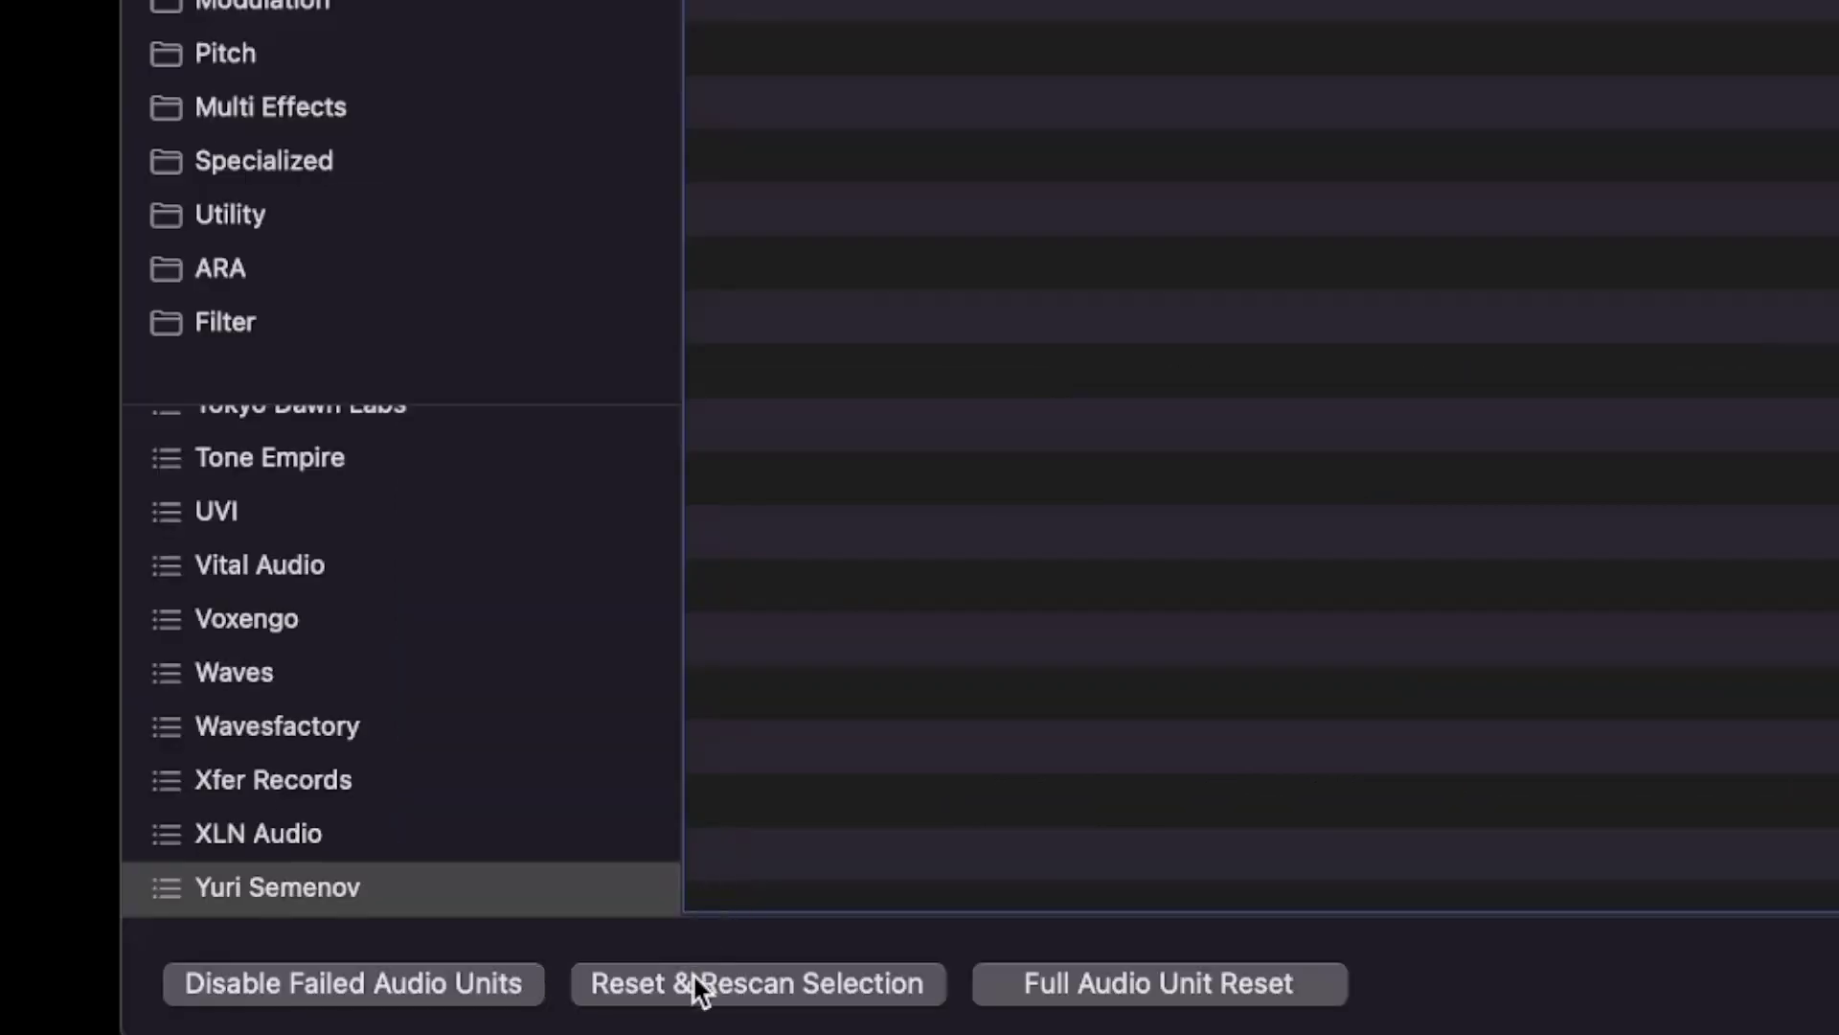
click(693, 974)
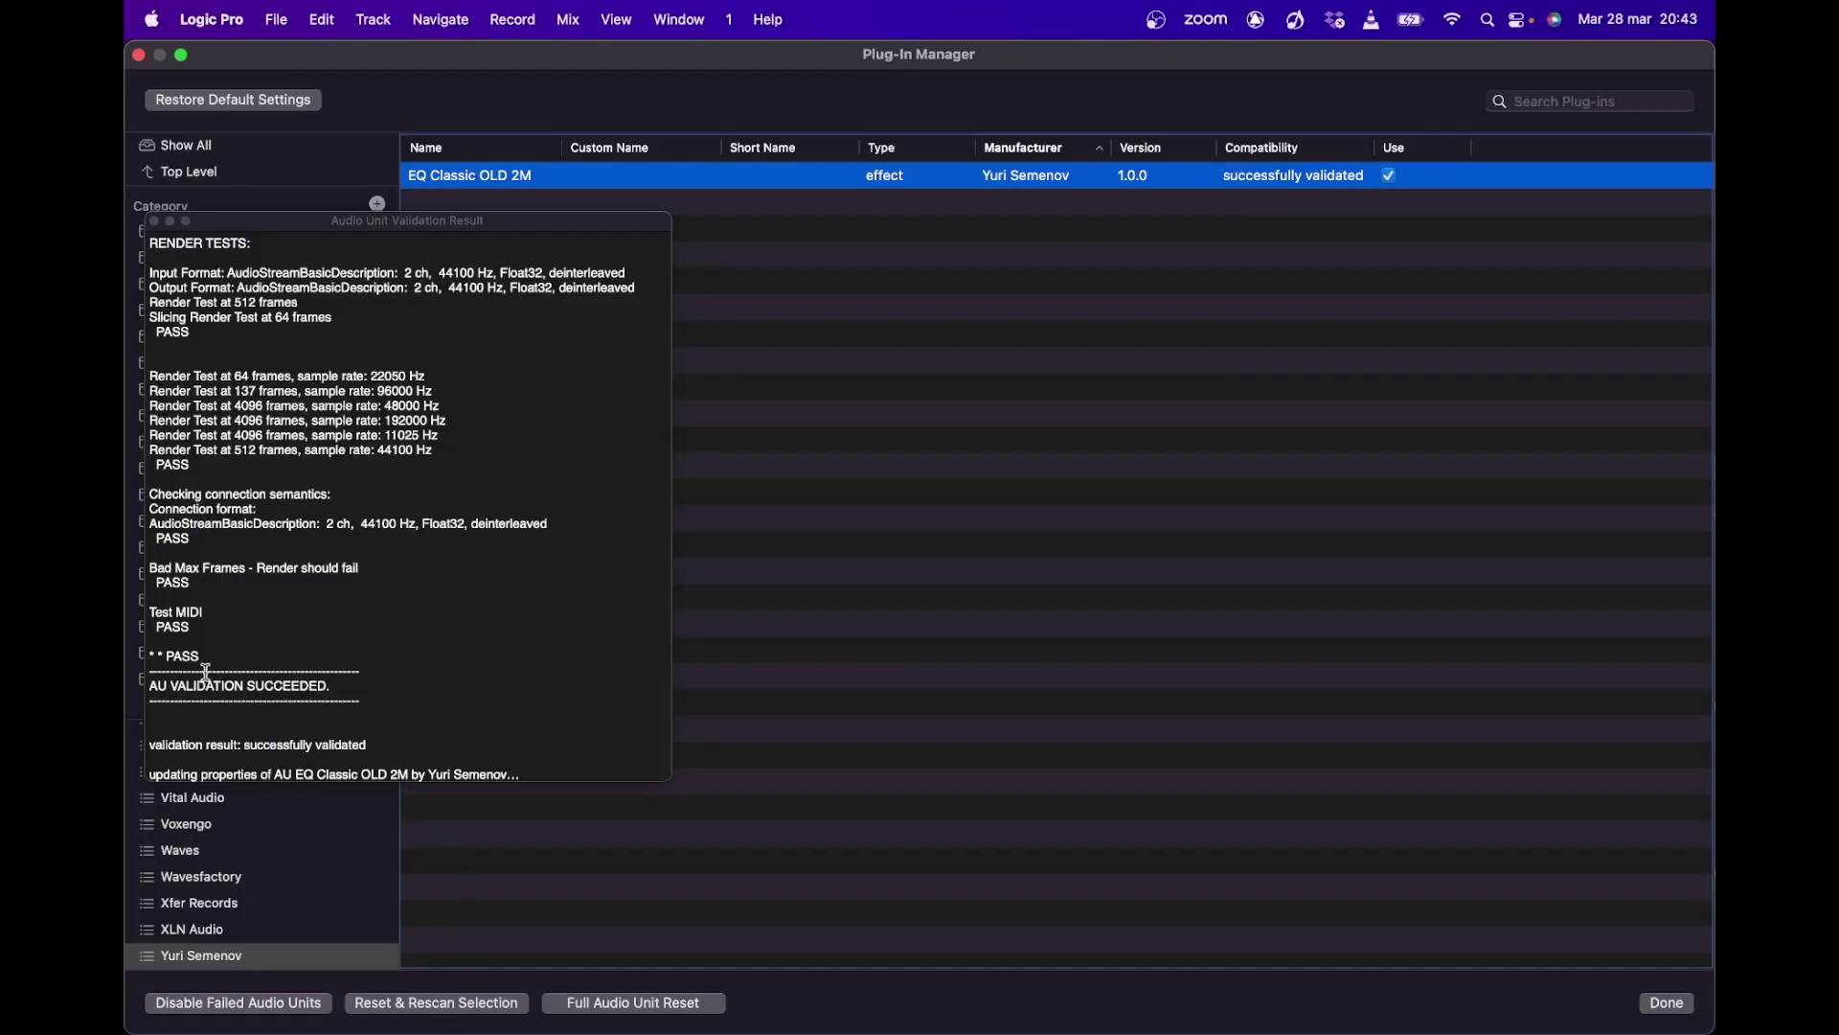
drag(159, 230, 246, 234)
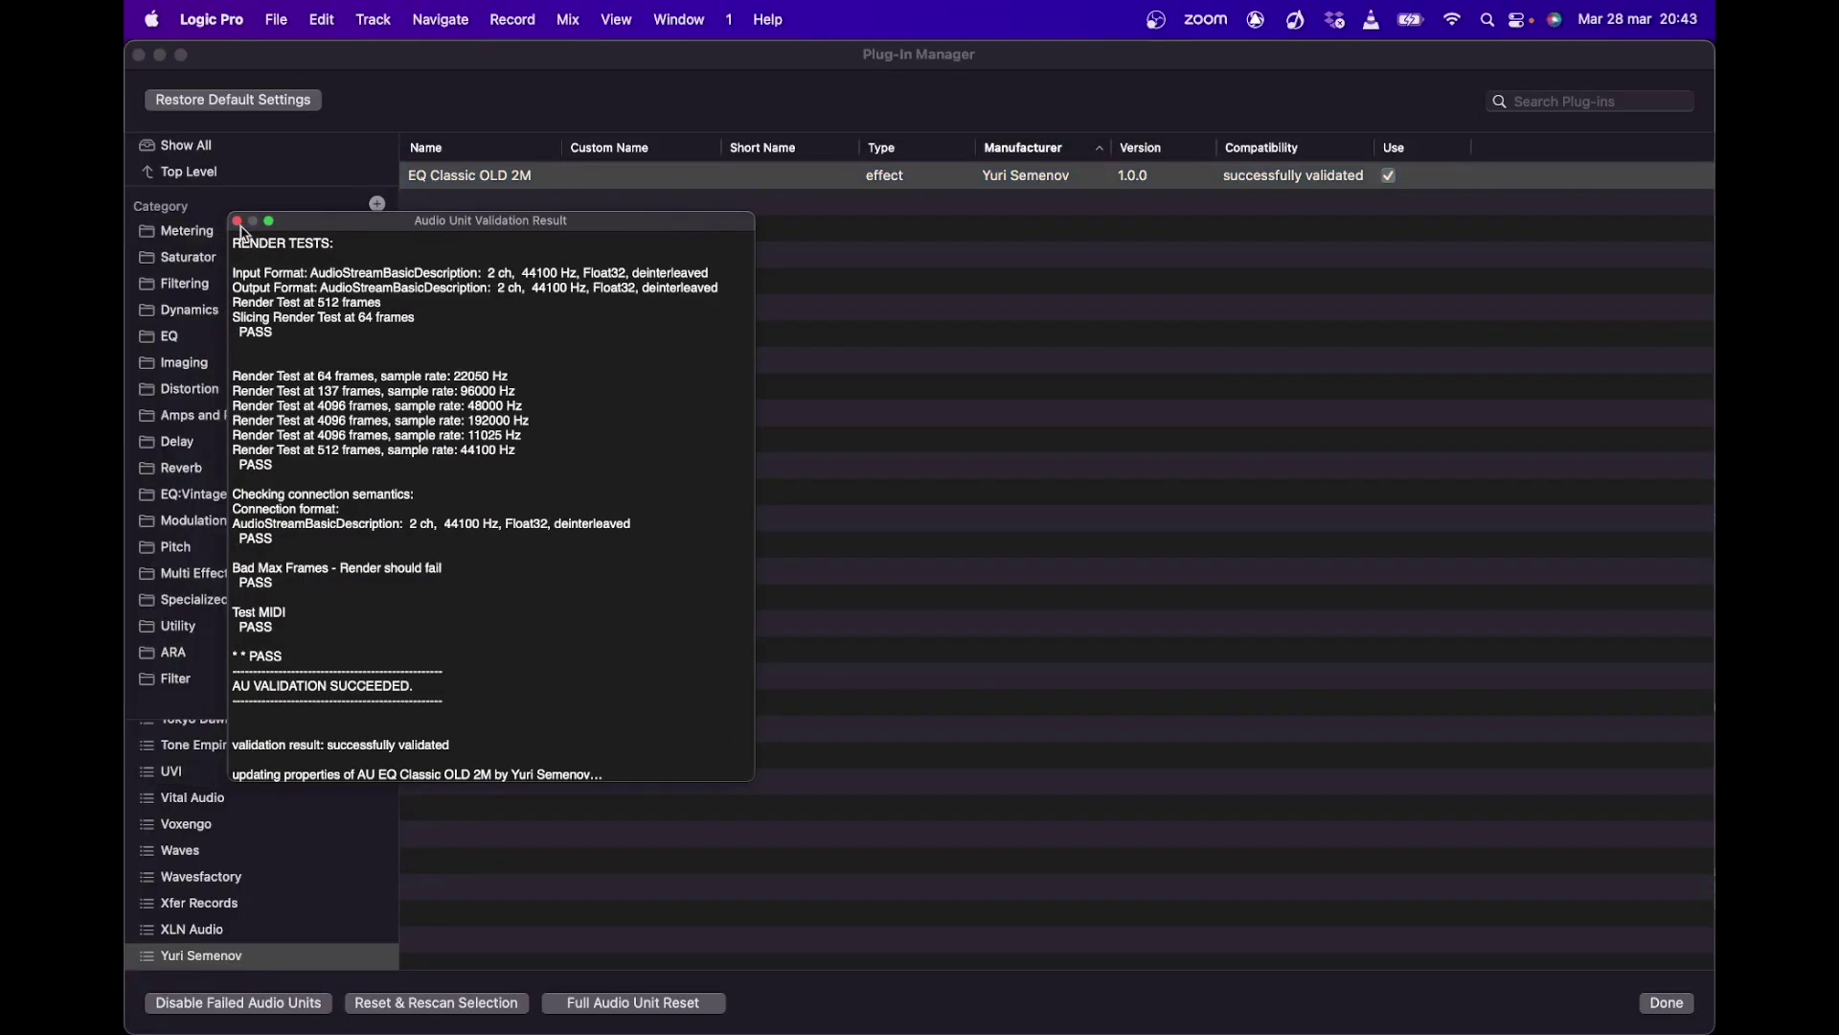
click(242, 226)
click(1656, 1003)
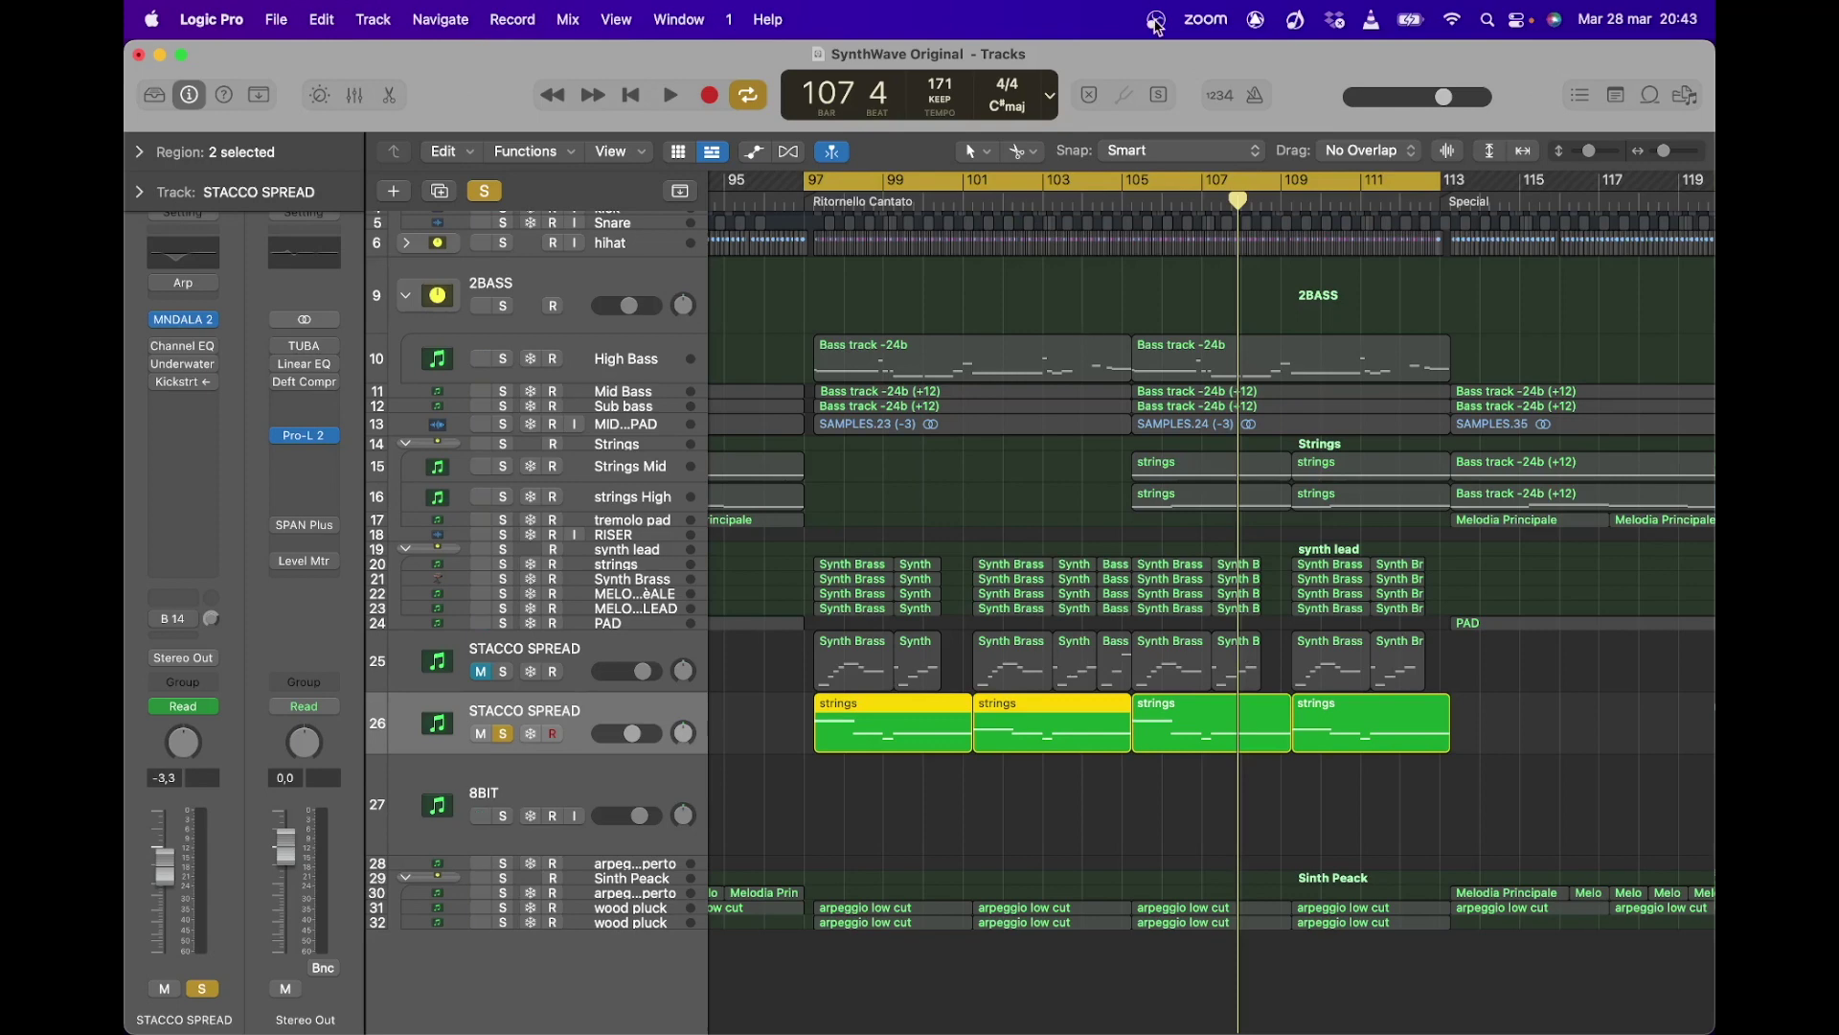
Step: Insert the stereo EQ Classic OLD 2M Audio Unit on the Stereo Out channel above Pro-L 2 and reposition its window
click(309, 401)
mouse_move(316, 942)
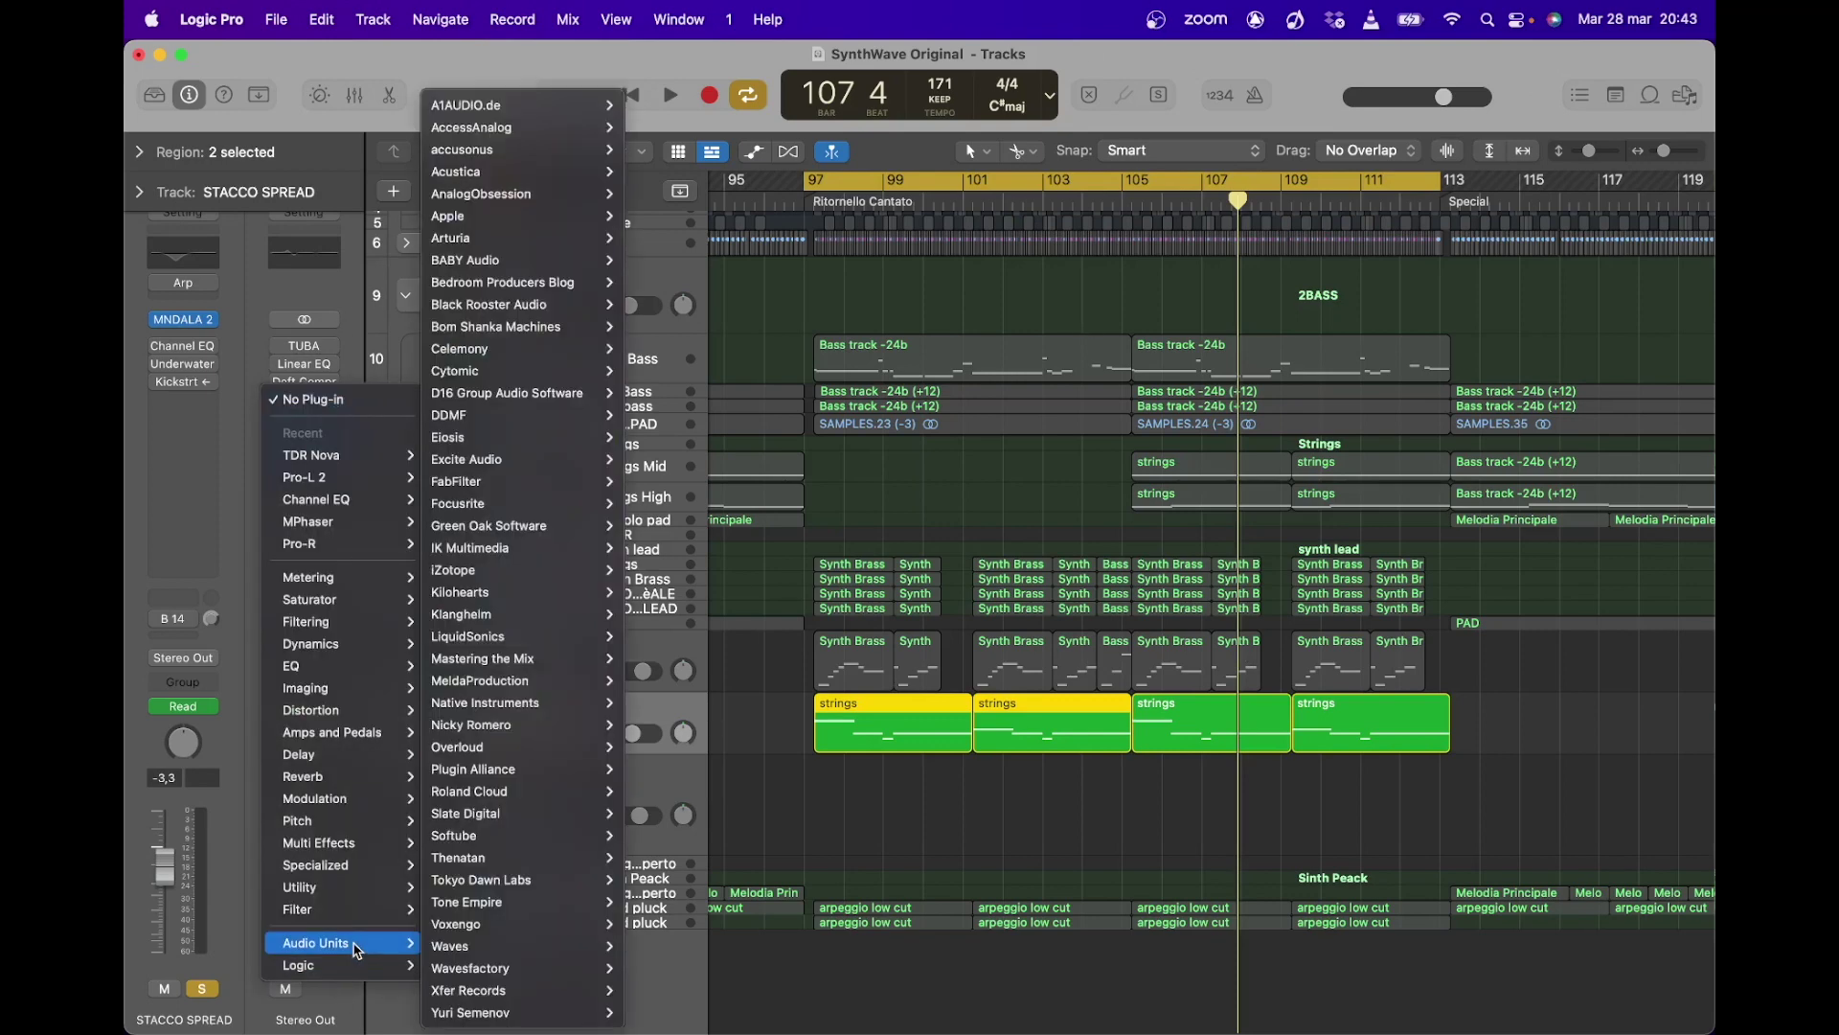
mouse_move(487, 904)
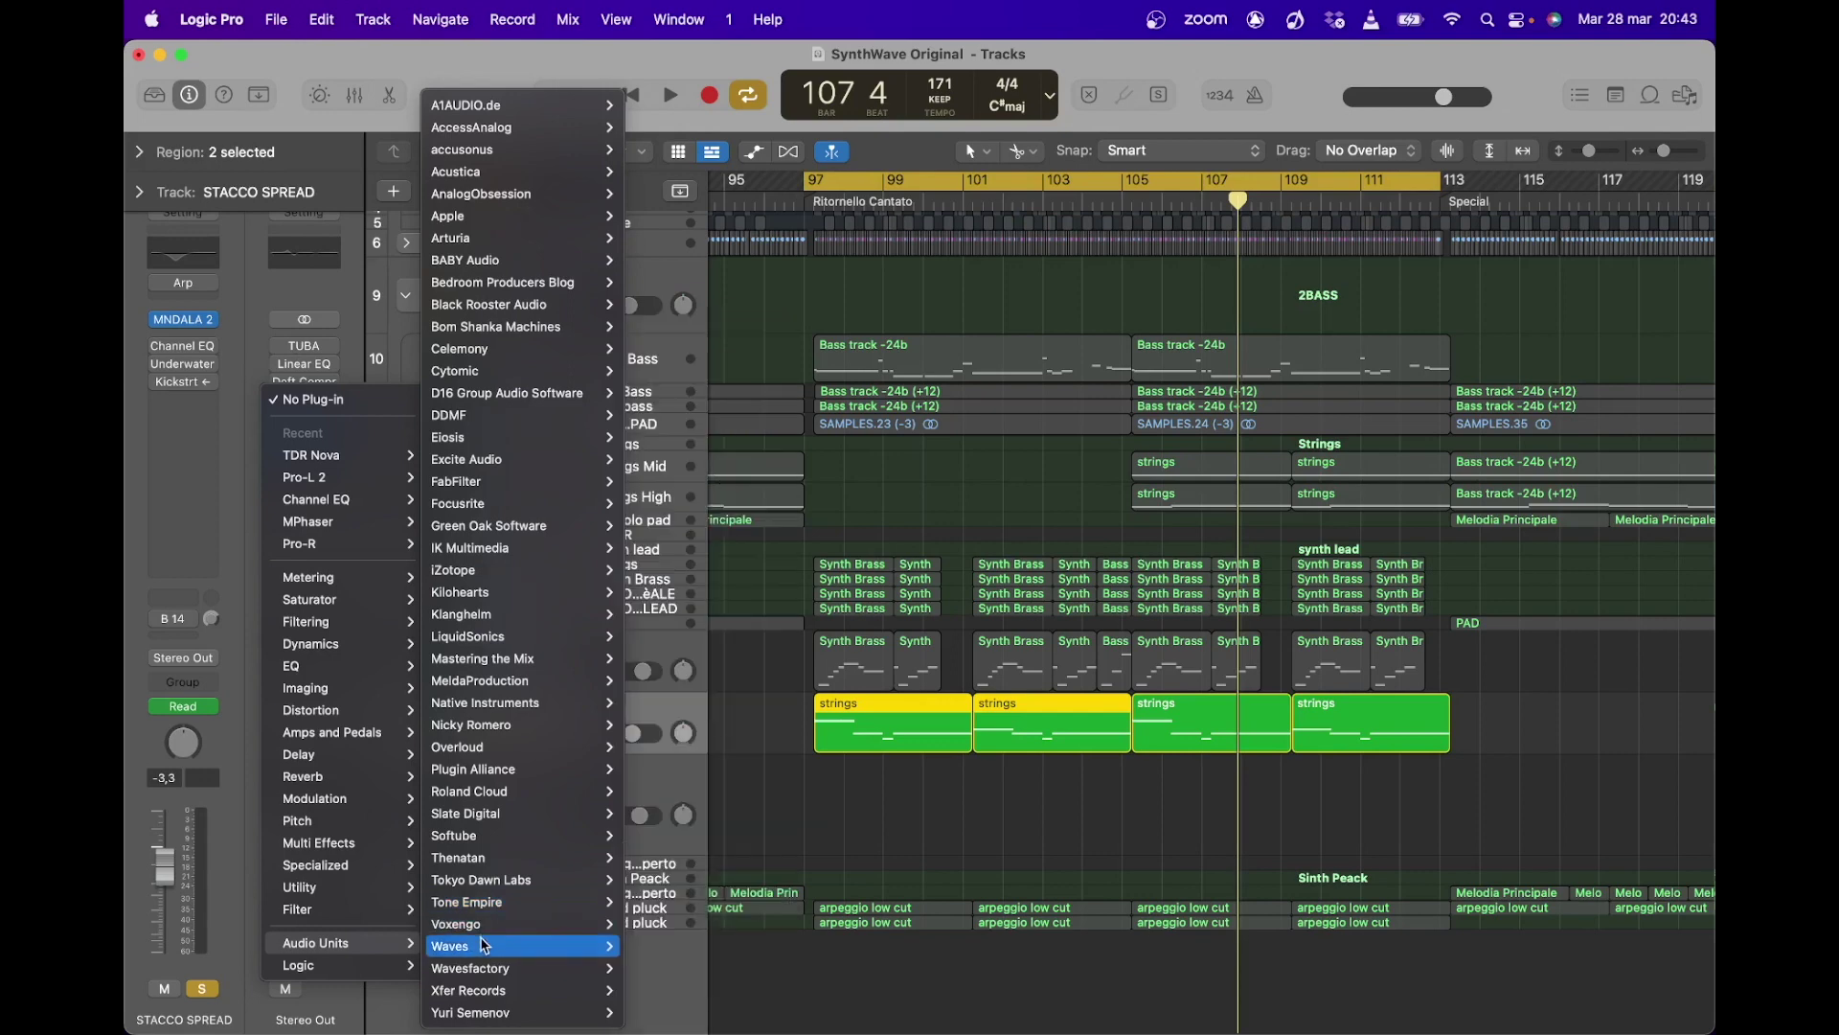
mouse_move(517, 1012)
mouse_move(676, 1014)
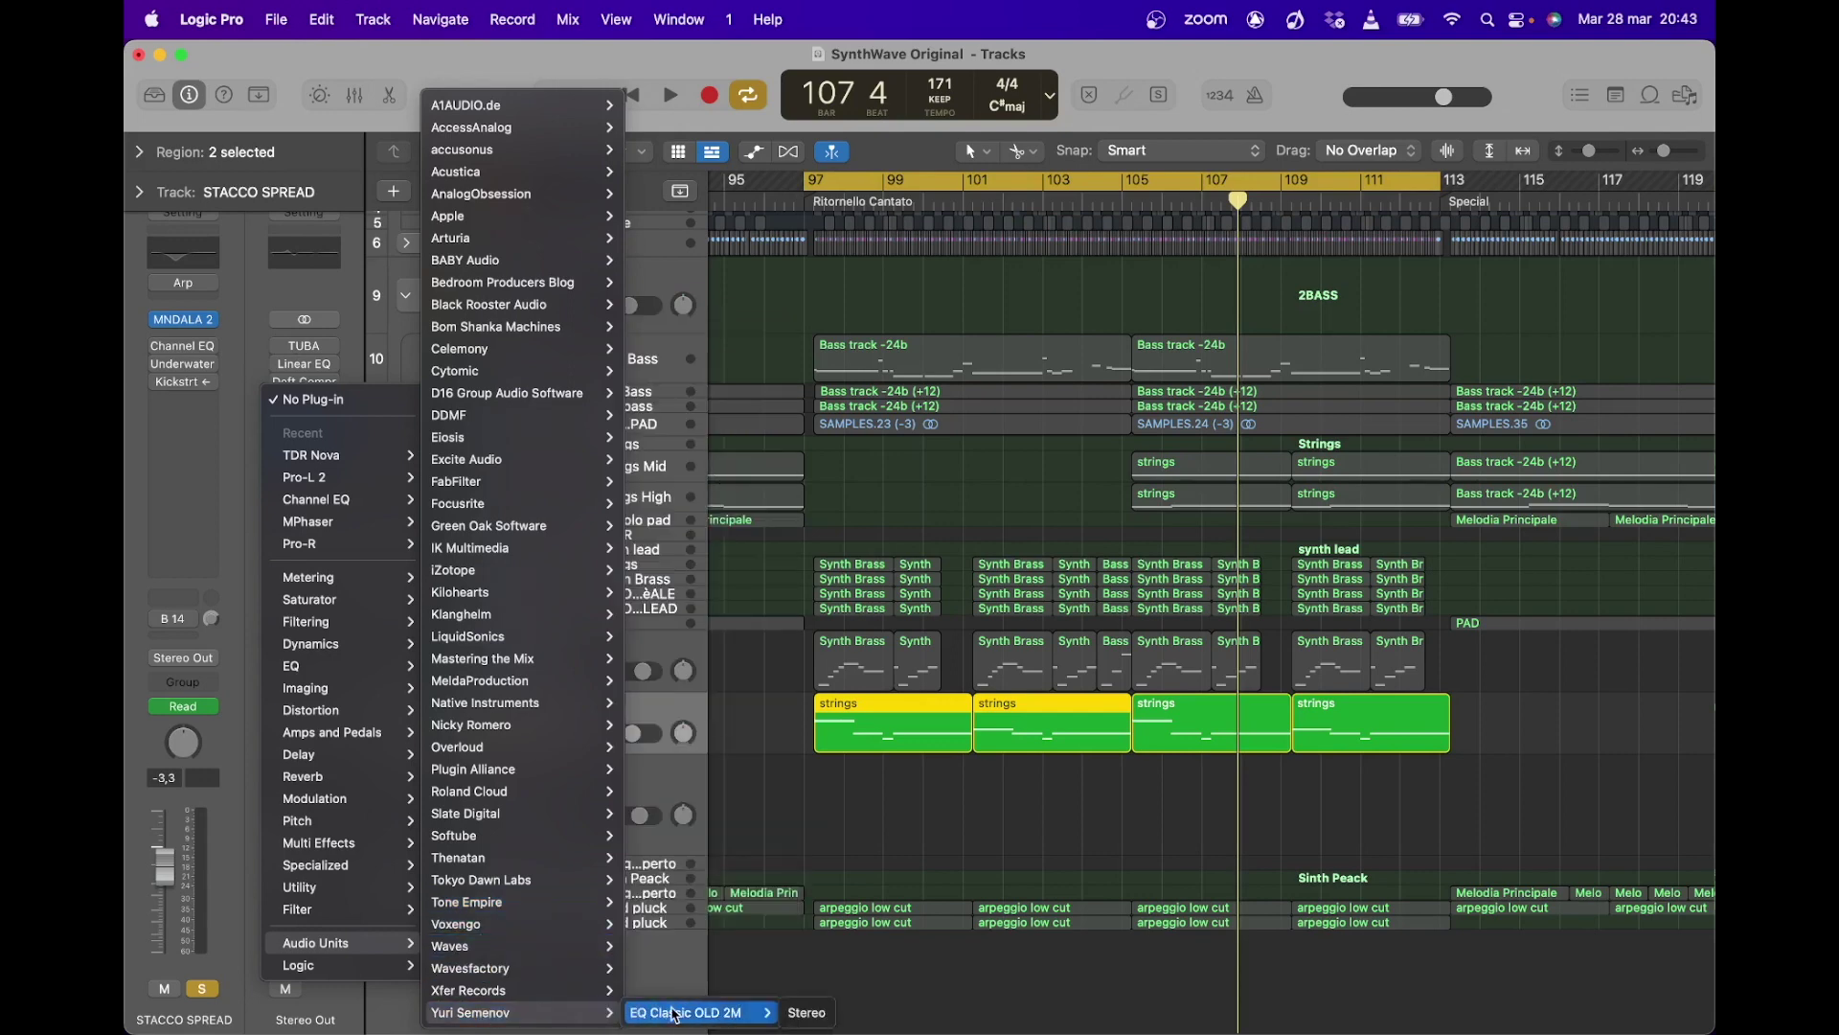
click(807, 1013)
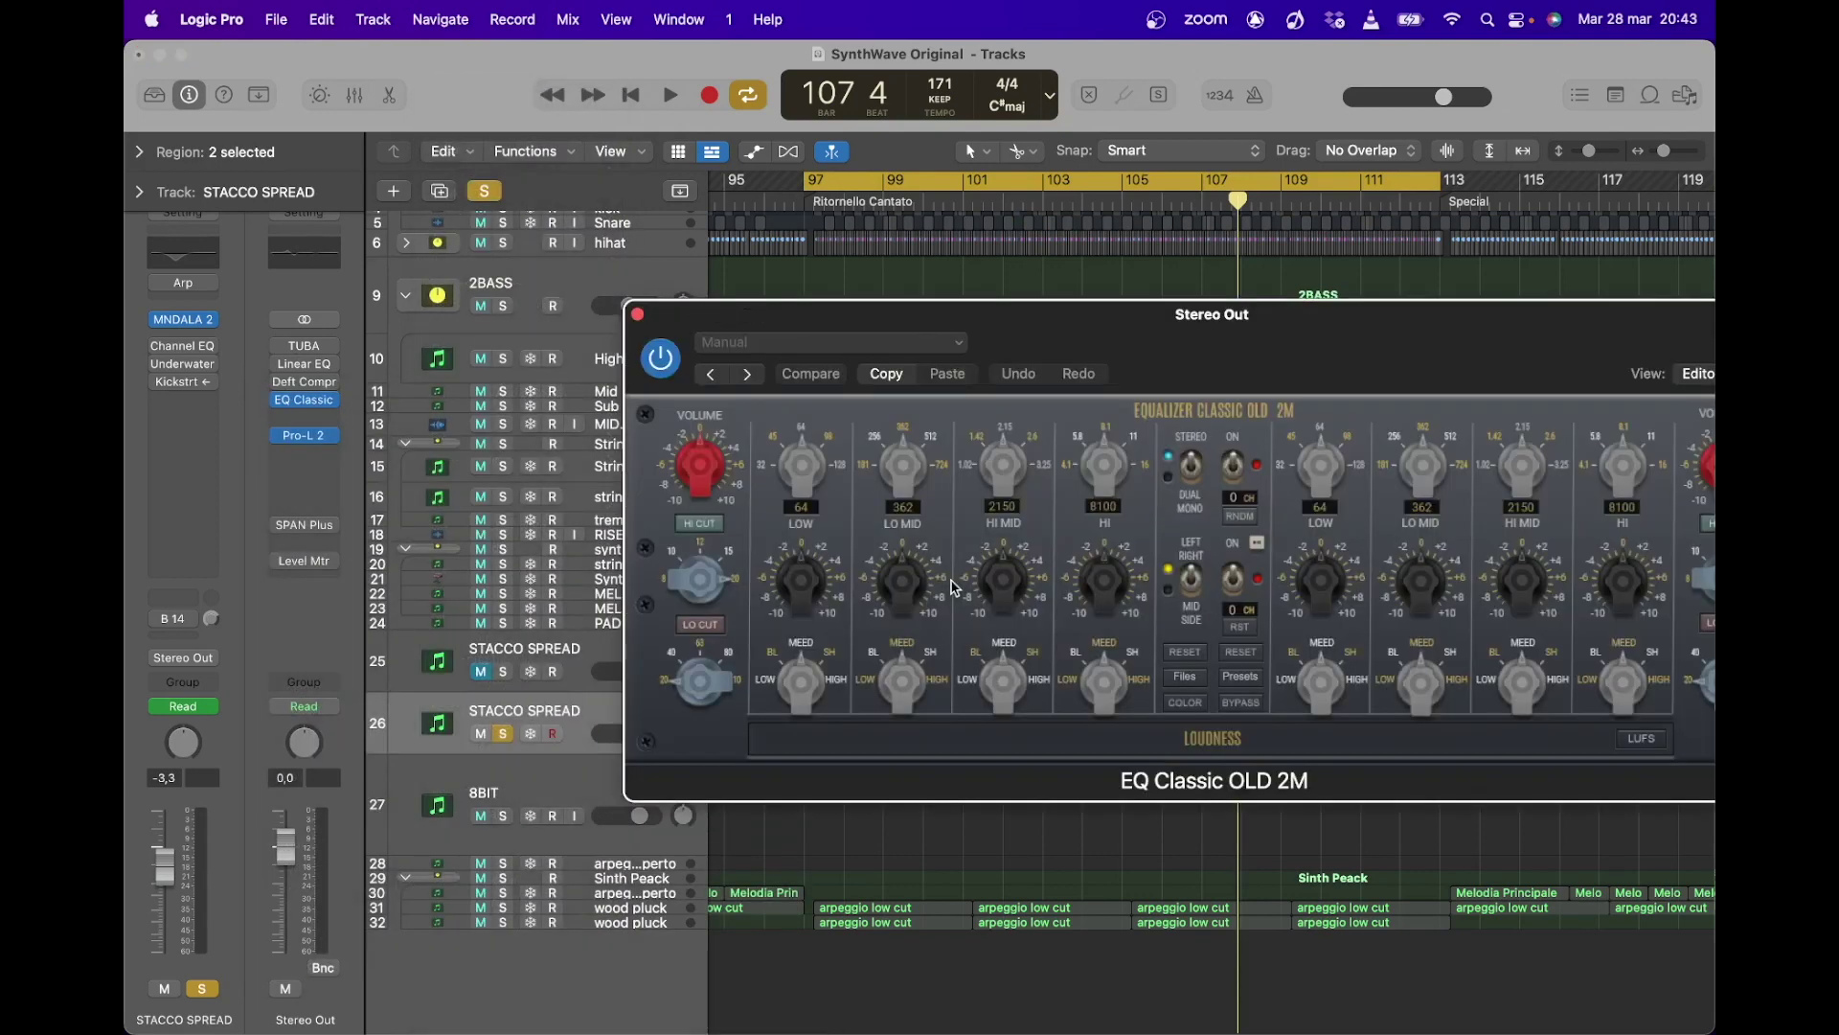
drag(1129, 312, 1001, 311)
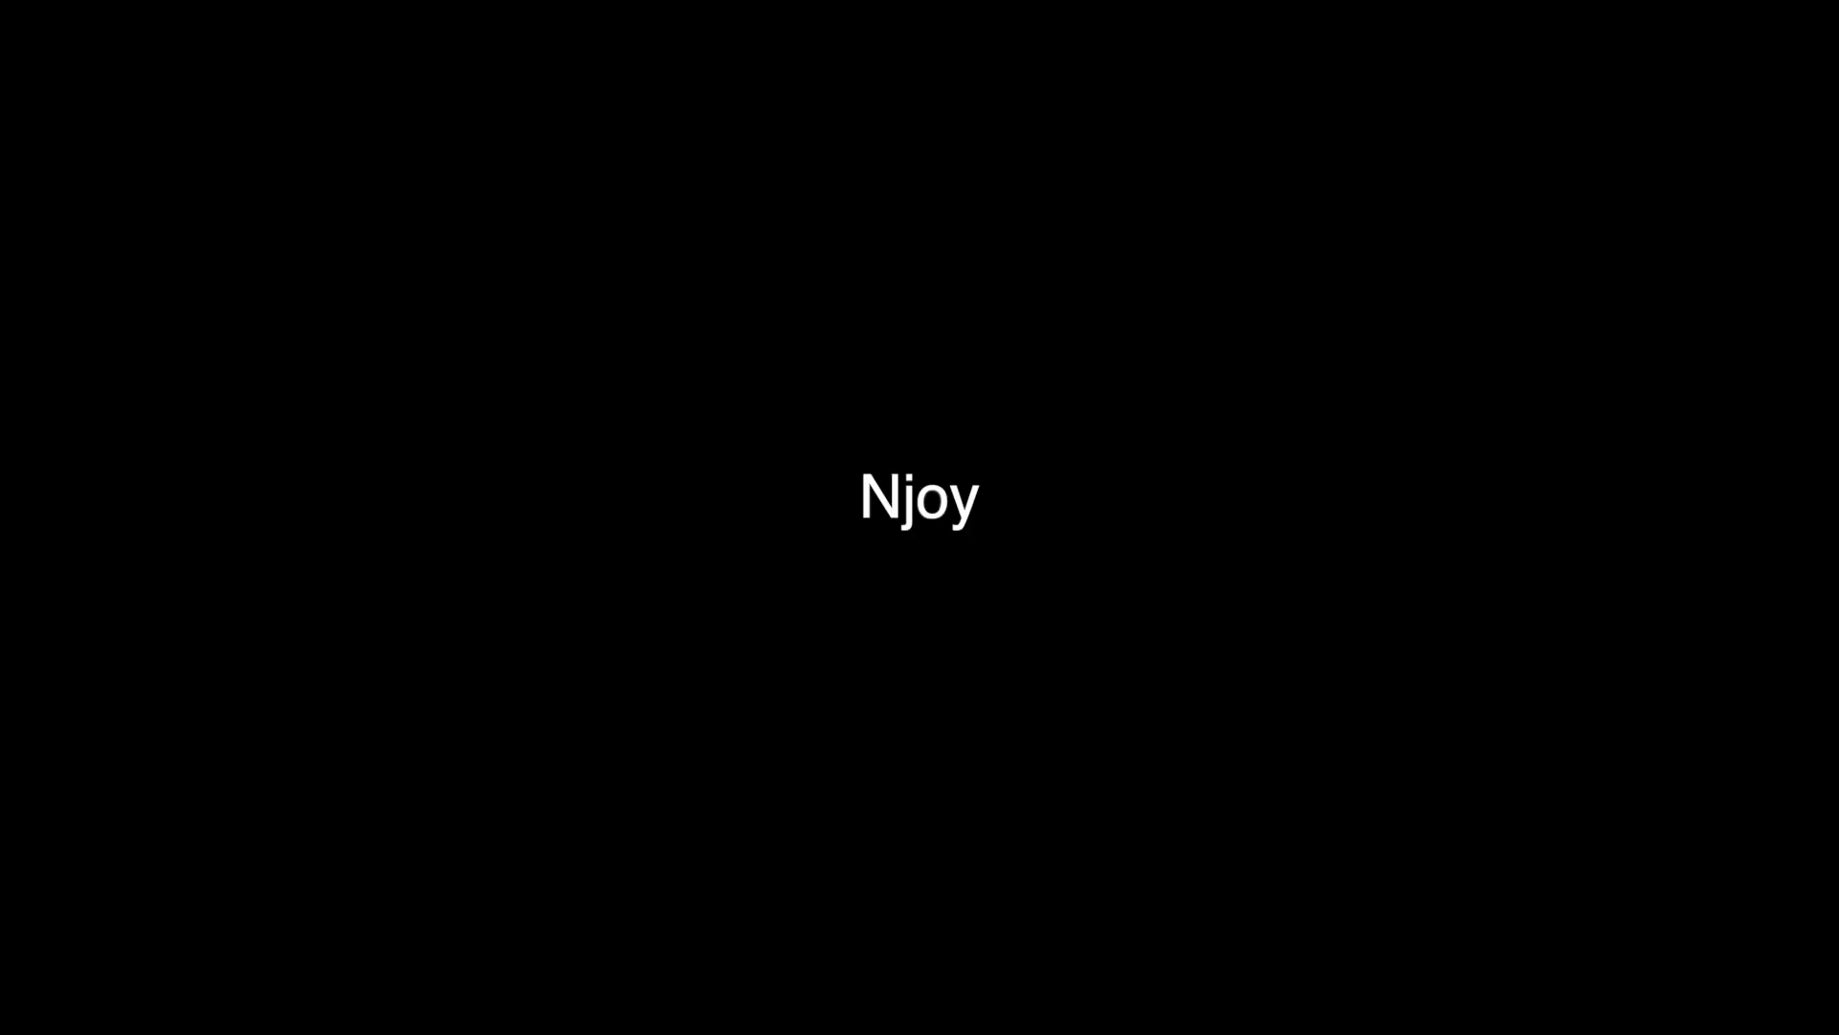